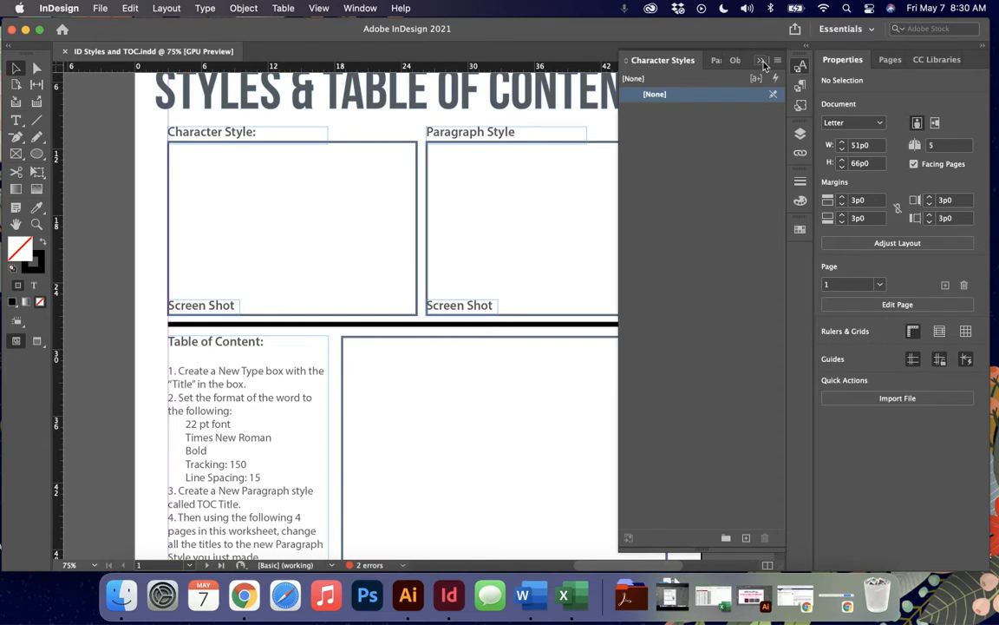
# - Add a text frame across the upper part of the Character Style box and enter the surname in it
pyautogui.click(763, 63)
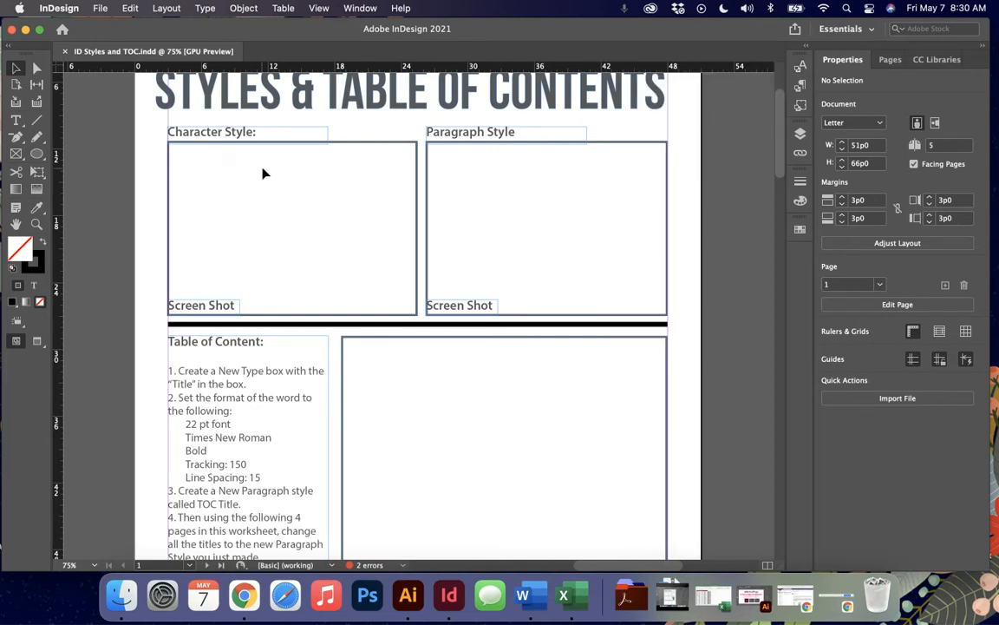
pyautogui.click(15, 119)
pyautogui.moveTo(178, 152); pyautogui.dragTo(404, 213)
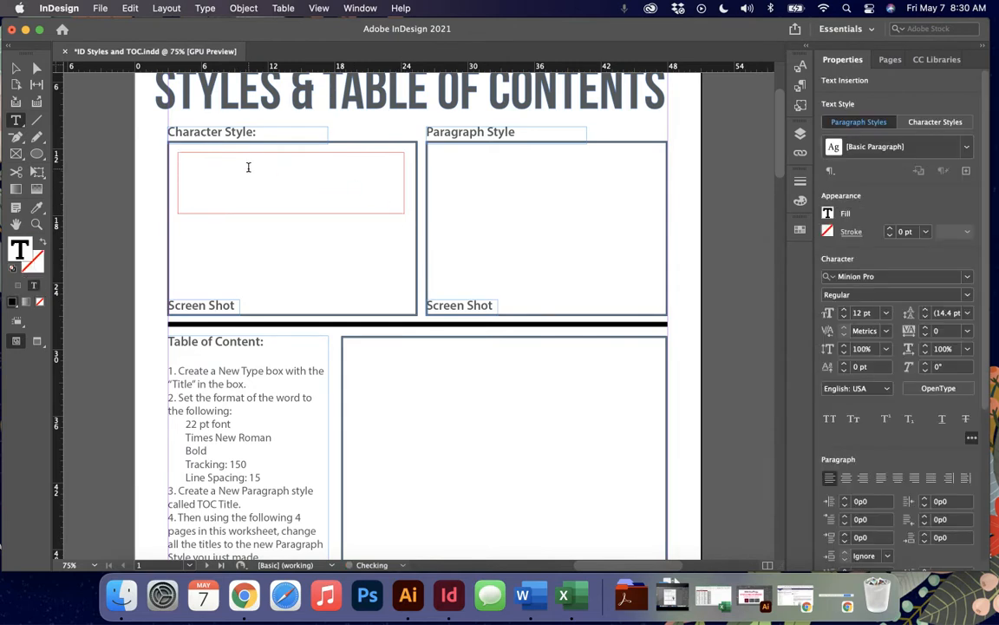
pyautogui.write('CCALES')
pyautogui.doubleClick(185, 158)
pyautogui.write('Scales')
# - Set the font size of the surname in the Character Style box to 65 pt
pyautogui.doubleClick(189, 159)
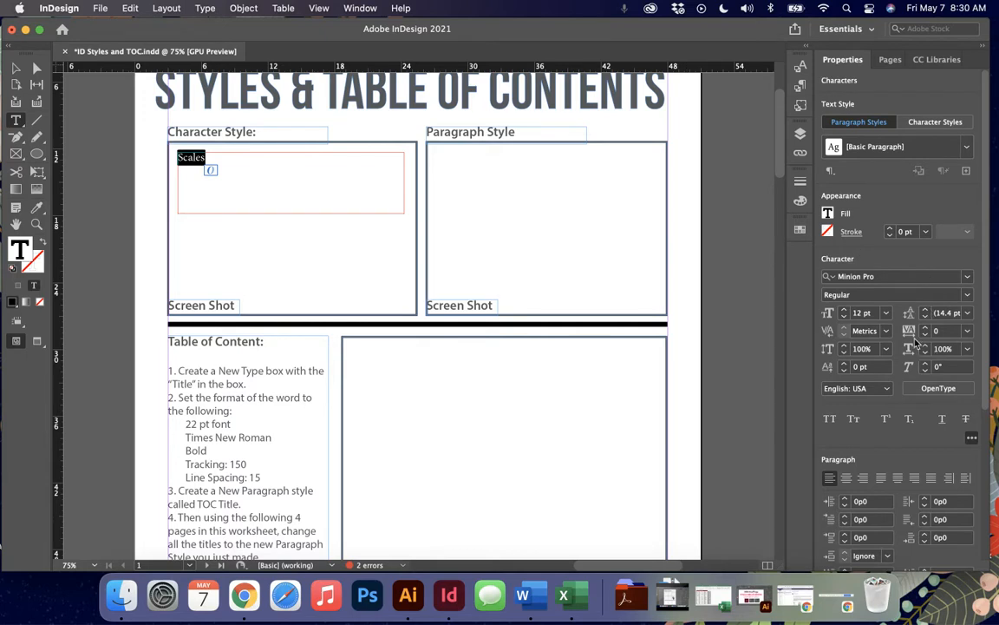
pyautogui.click(844, 311)
pyautogui.click(844, 311)
pyautogui.click(844, 311)
pyautogui.click(844, 311)
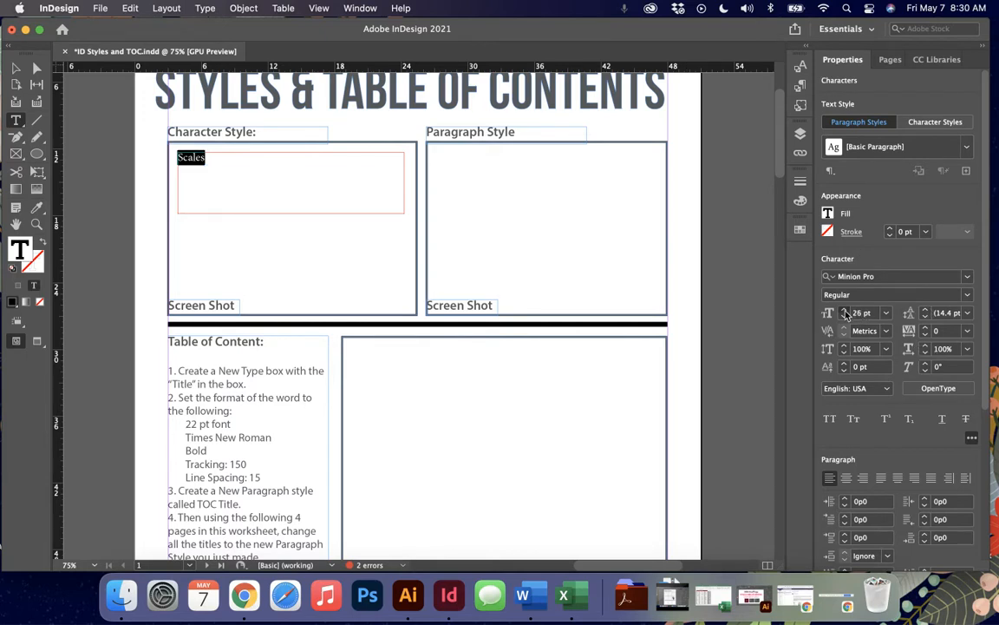
pyautogui.click(844, 311)
pyautogui.click(844, 311)
pyautogui.click(844, 310)
pyautogui.click(844, 310)
pyautogui.click(844, 311)
pyautogui.click(844, 311)
pyautogui.click(845, 310)
pyautogui.click(845, 311)
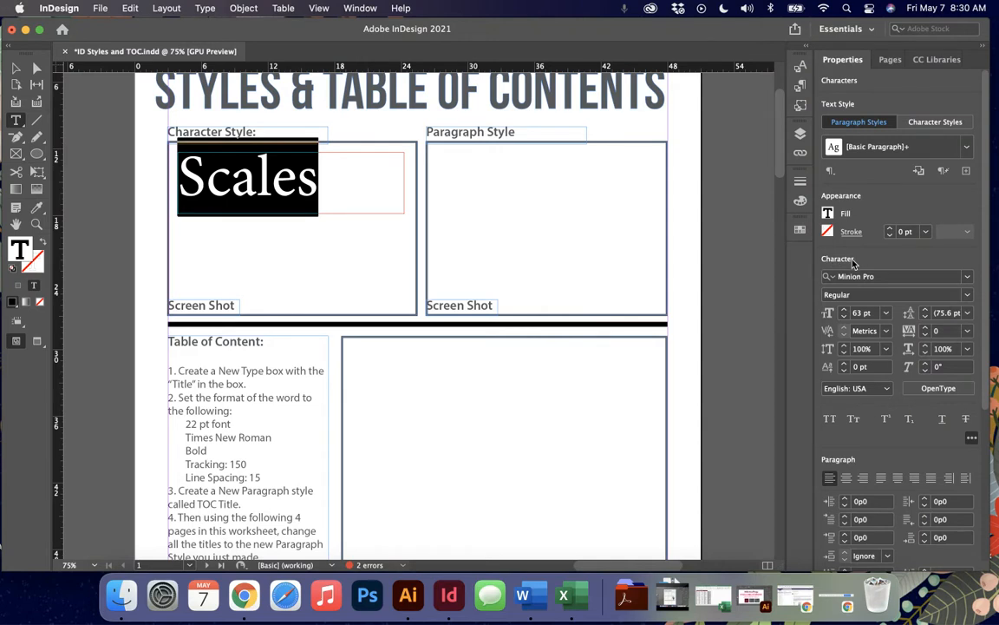
pyautogui.click(843, 310)
pyautogui.click(842, 310)
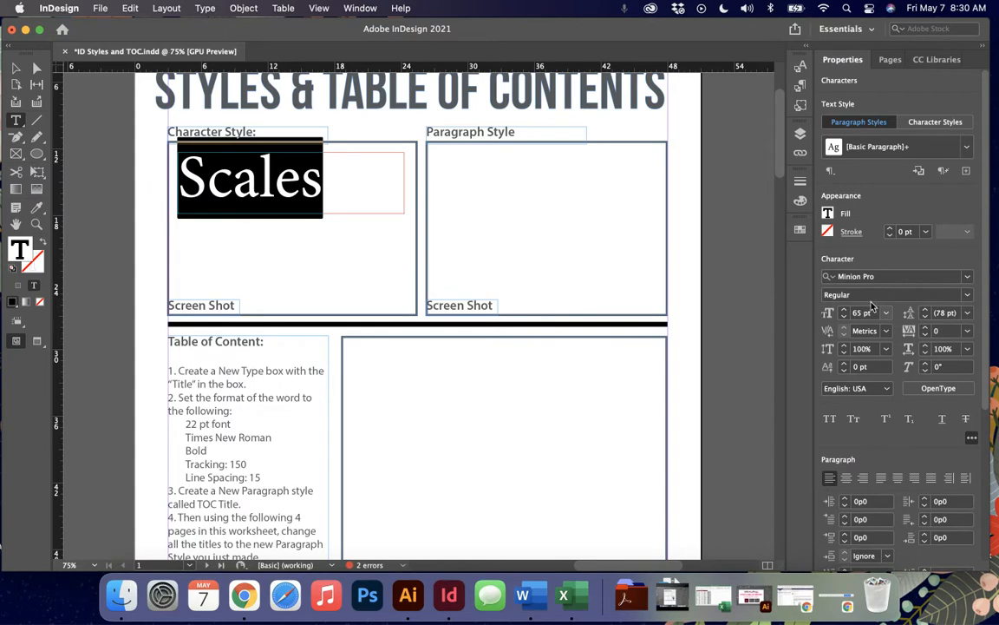
# - Color the surname with the magenta C=0 M=100 Y=0 swatch and change its font to KG Next to Me Solid
pyautogui.click(830, 215)
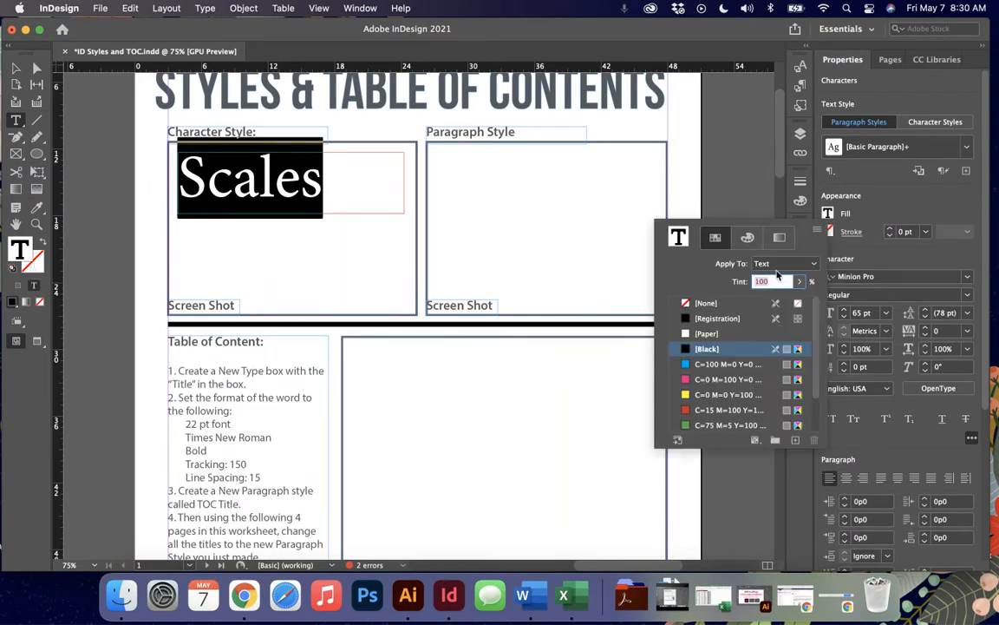
pyautogui.click(707, 380)
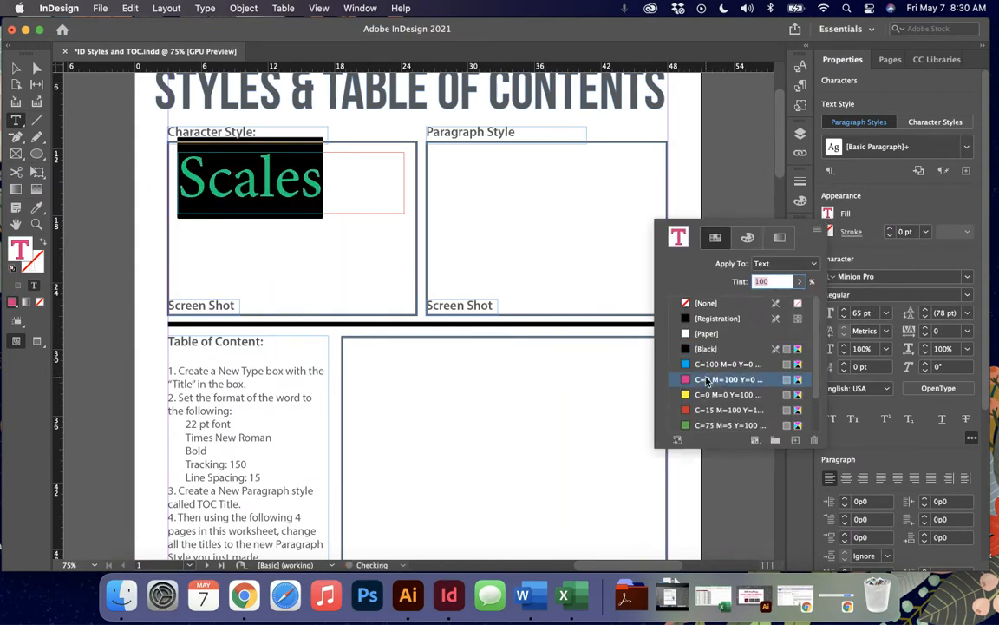
pyautogui.click(886, 276)
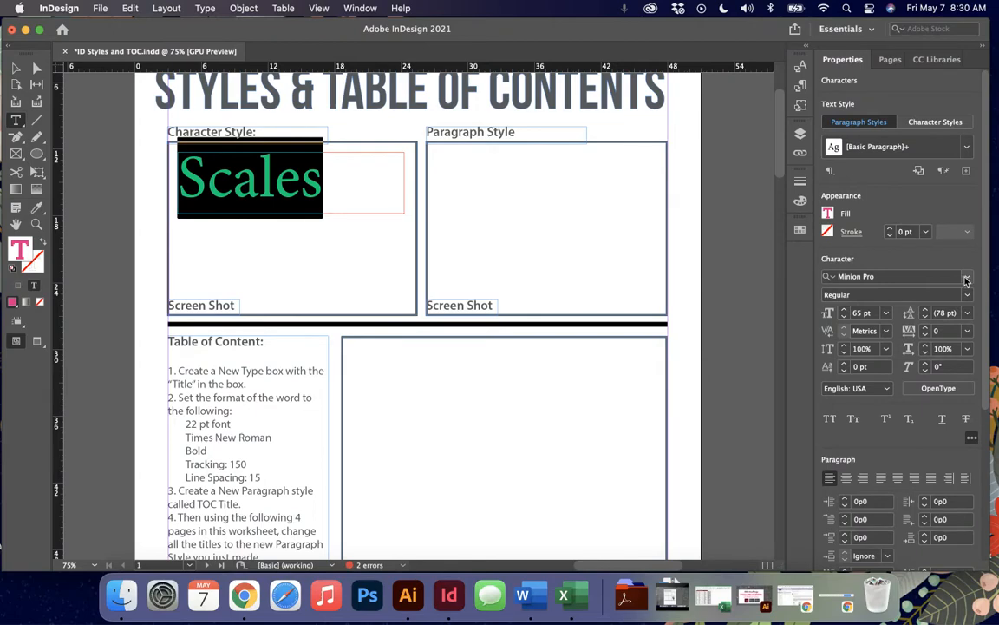
pyautogui.click(966, 277)
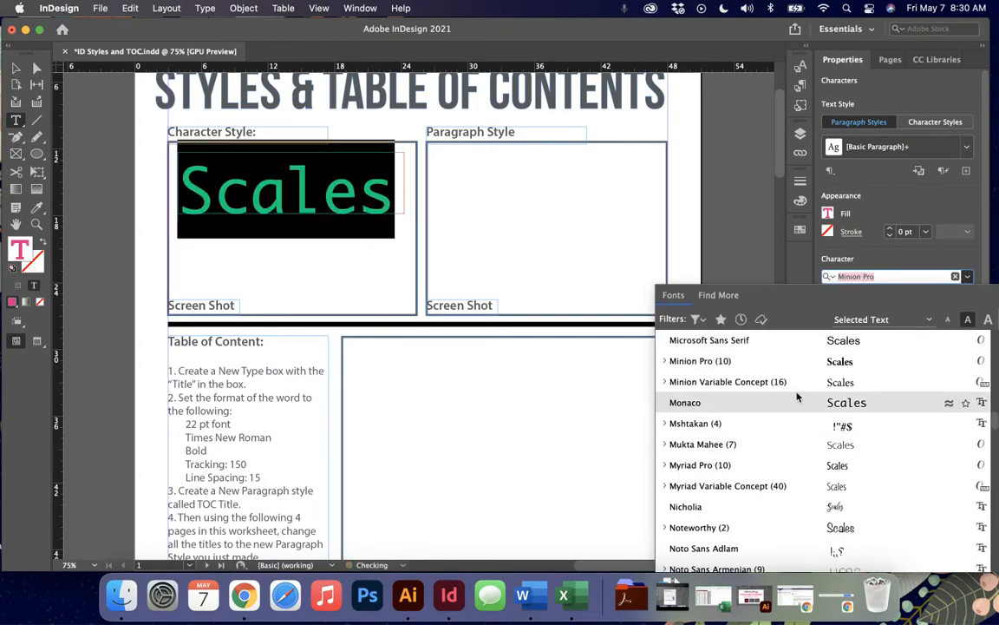
pyautogui.scroll(15, 797, 396)
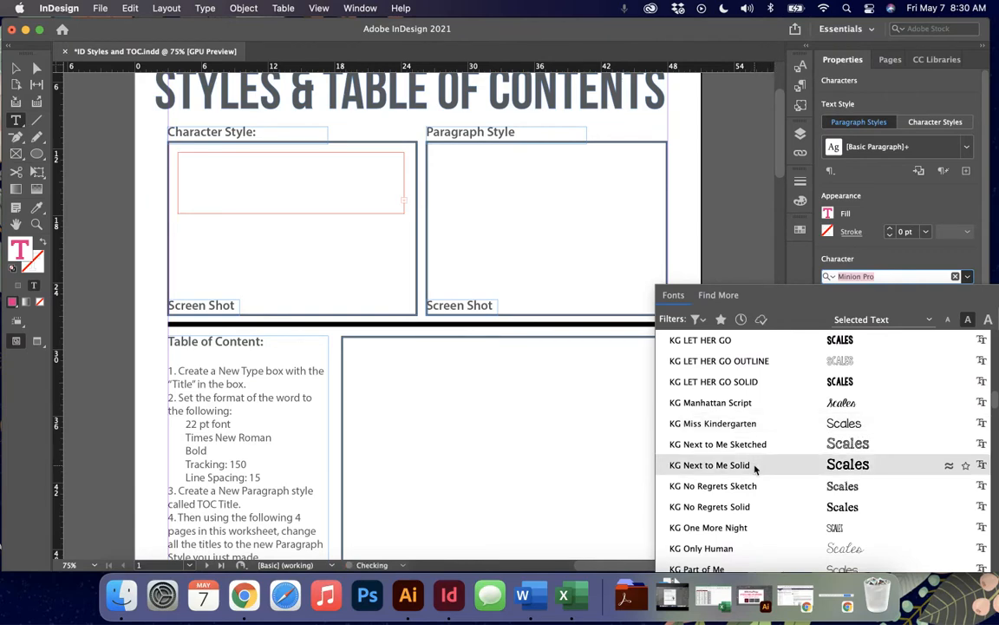
pyautogui.press('Return')
pyautogui.press('Escape')
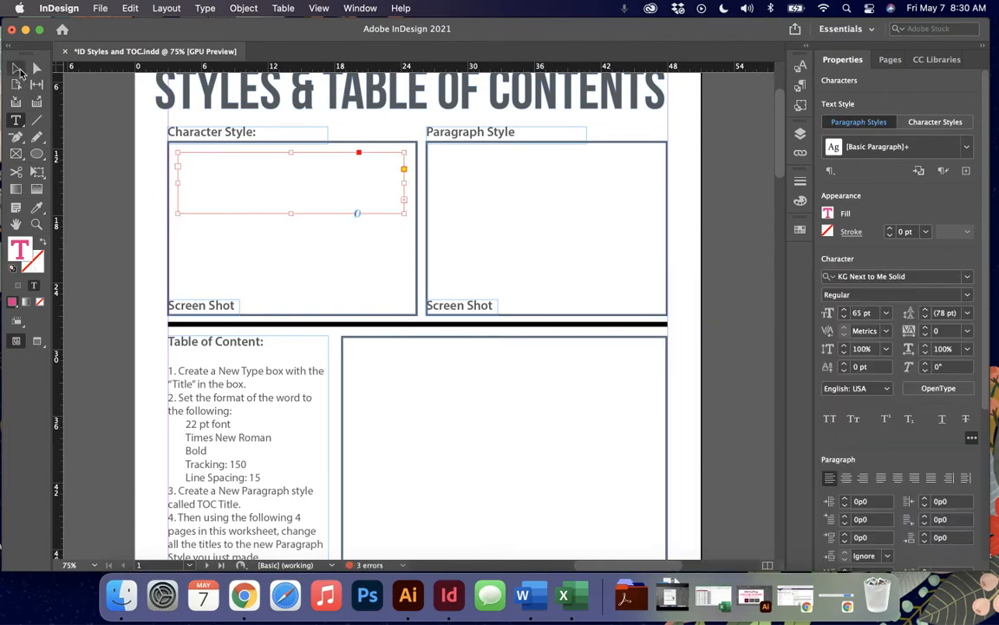
# - Enlarge the surname's frame to about 24p9.6 by 9p8.4 and set the text's tracking to 100
pyautogui.moveTo(416, 227); pyautogui.dragTo(453, 259)
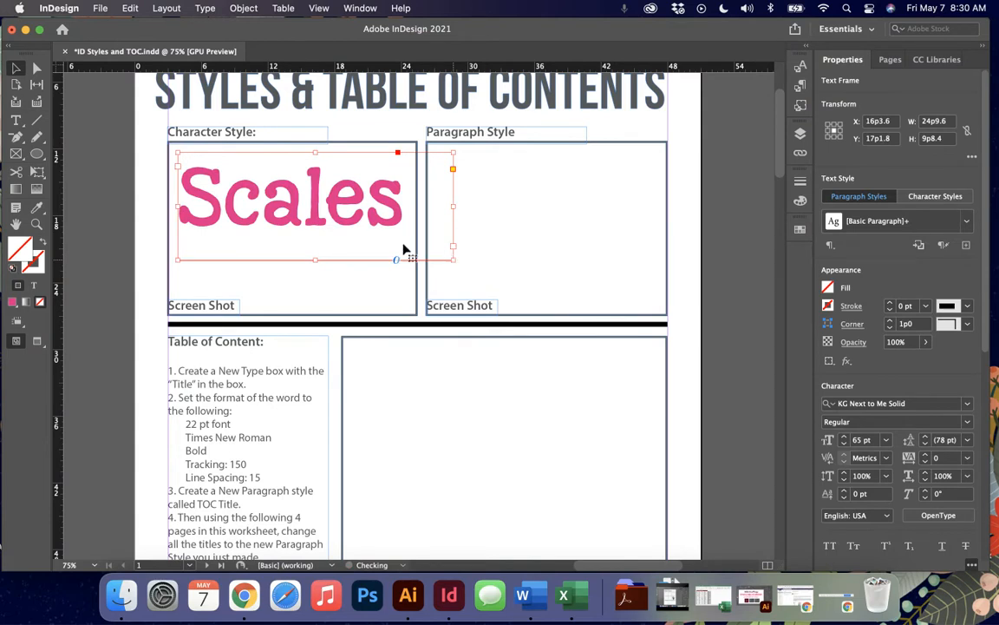
pyautogui.press('alt+super+Left')
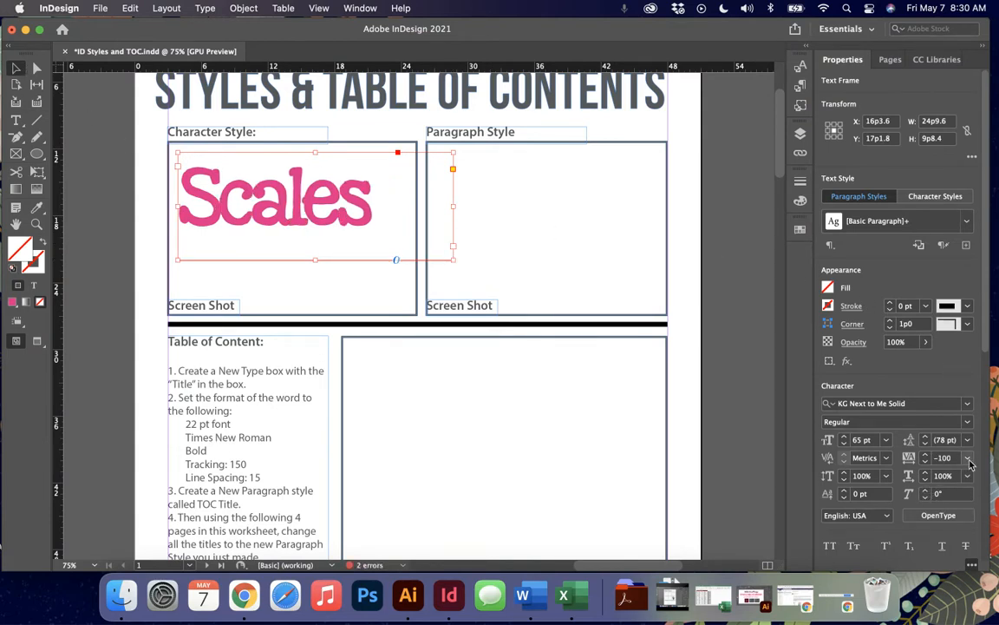
pyautogui.click(968, 458)
pyautogui.click(954, 429)
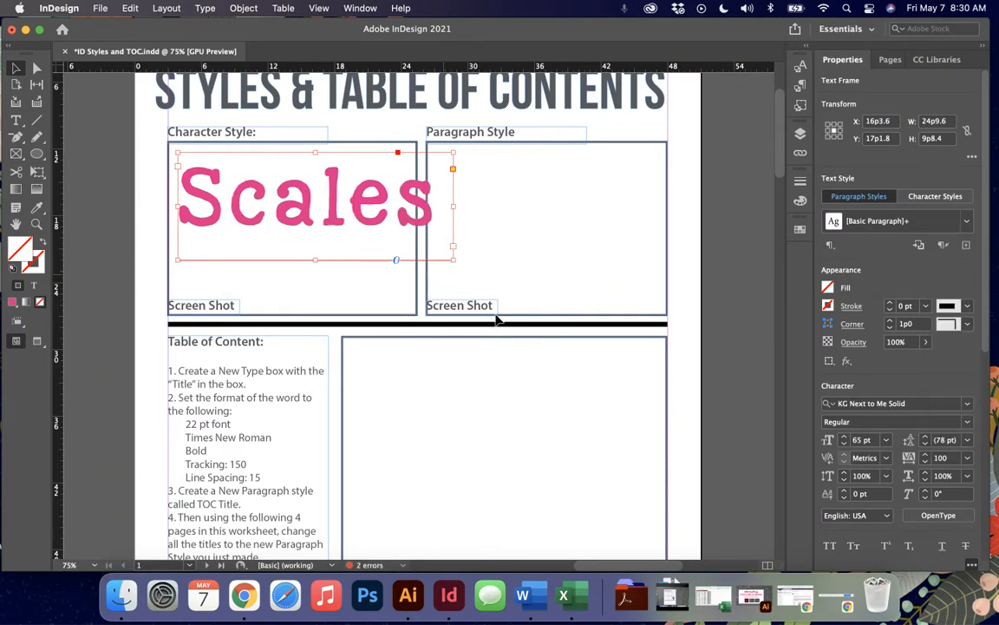
# - Set the surname's vertical scale to 89% and its font size to 63 pt
pyautogui.click(844, 480)
pyautogui.click(844, 481)
pyautogui.click(844, 481)
pyautogui.click(844, 481)
pyautogui.click(844, 481)
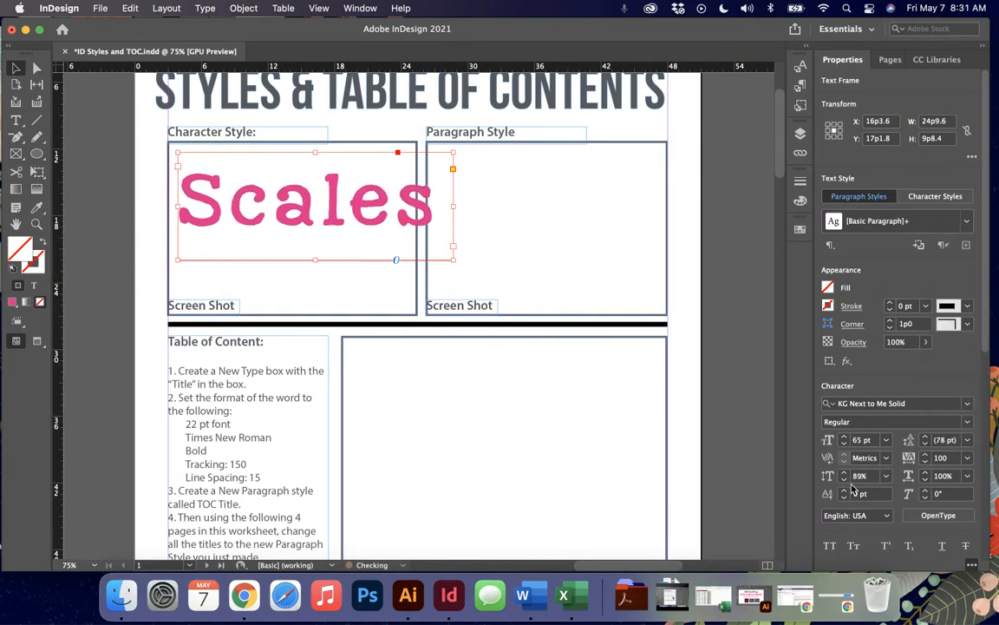
pyautogui.click(16, 68)
pyautogui.click(844, 443)
pyautogui.click(844, 444)
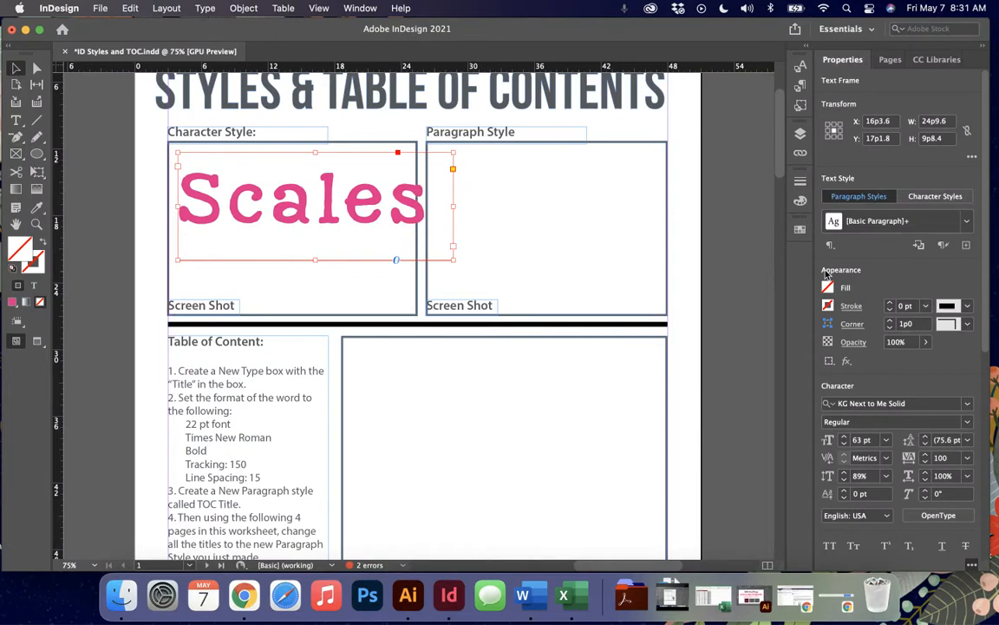
# - Create a new character style from the selected magenta text and open the style's options
pyautogui.click(800, 66)
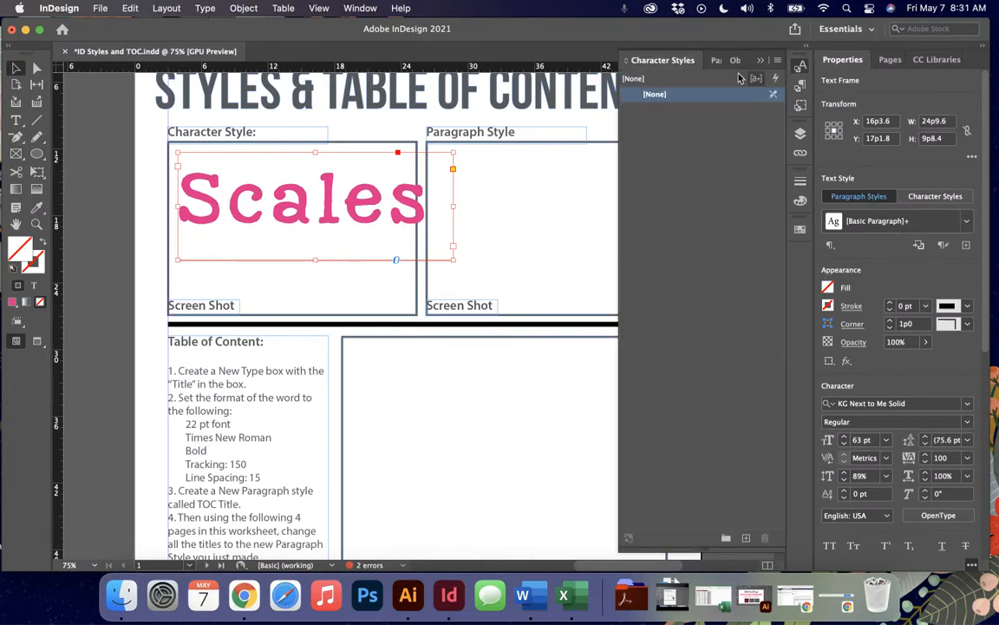
pyautogui.click(751, 539)
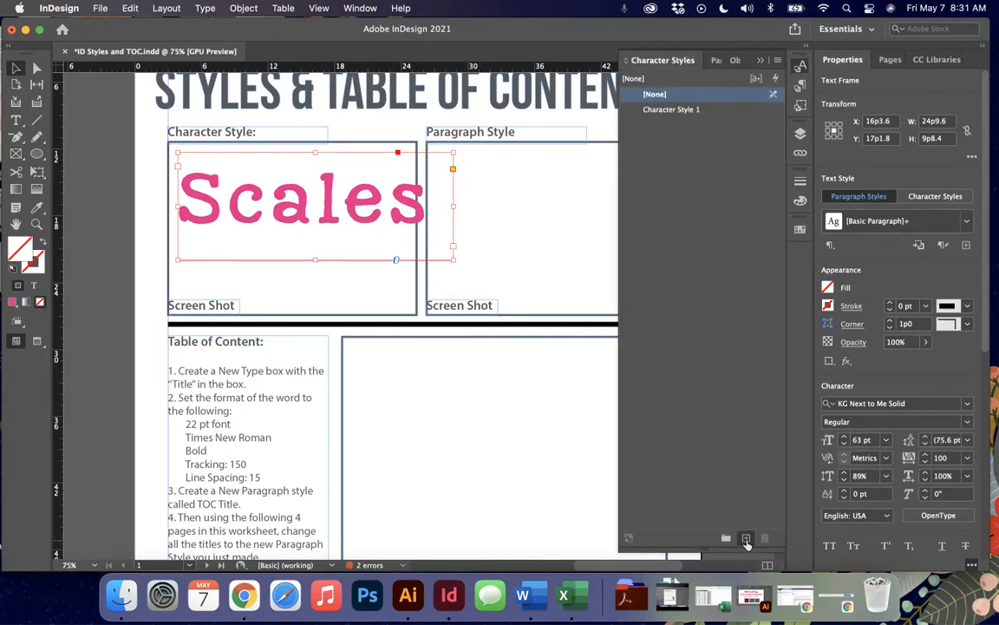
pyautogui.doubleClick(670, 111)
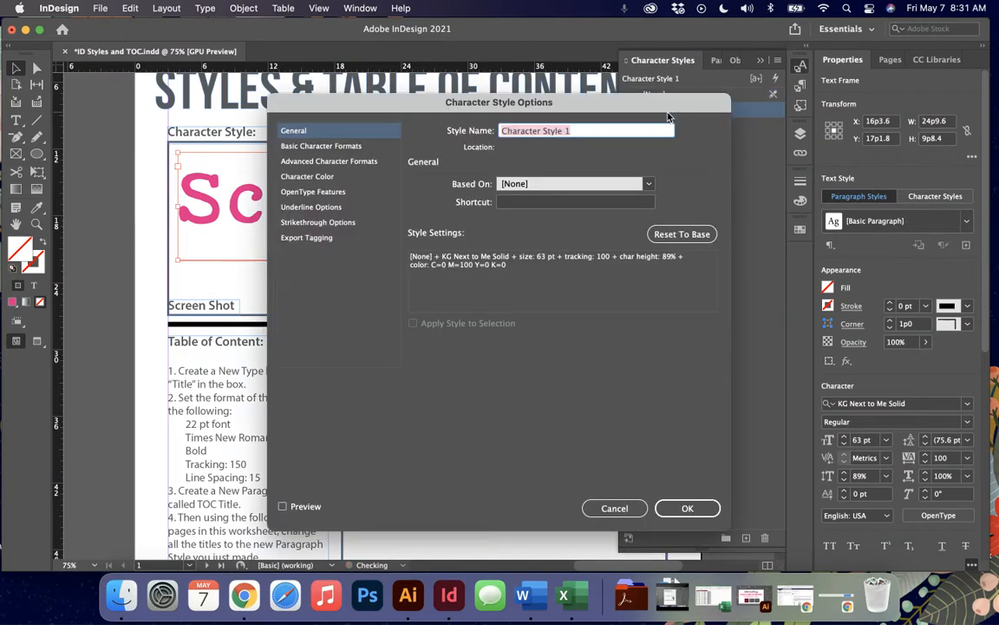
pyautogui.moveTo(621, 108); pyautogui.dragTo(665, 86)
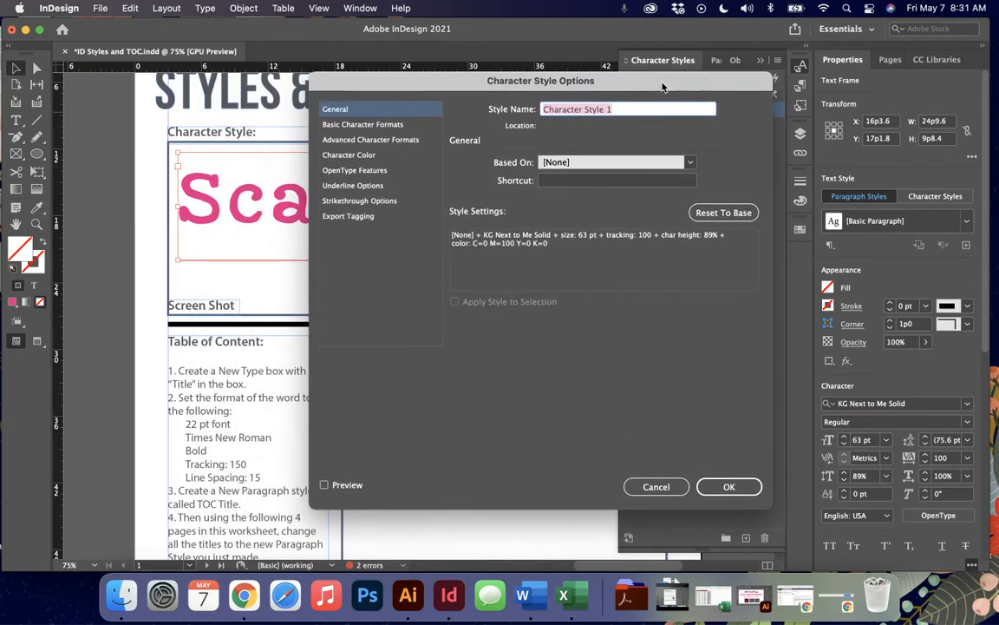
# - Check the new style's basic character formats and color, and name the style title
pyautogui.click(330, 124)
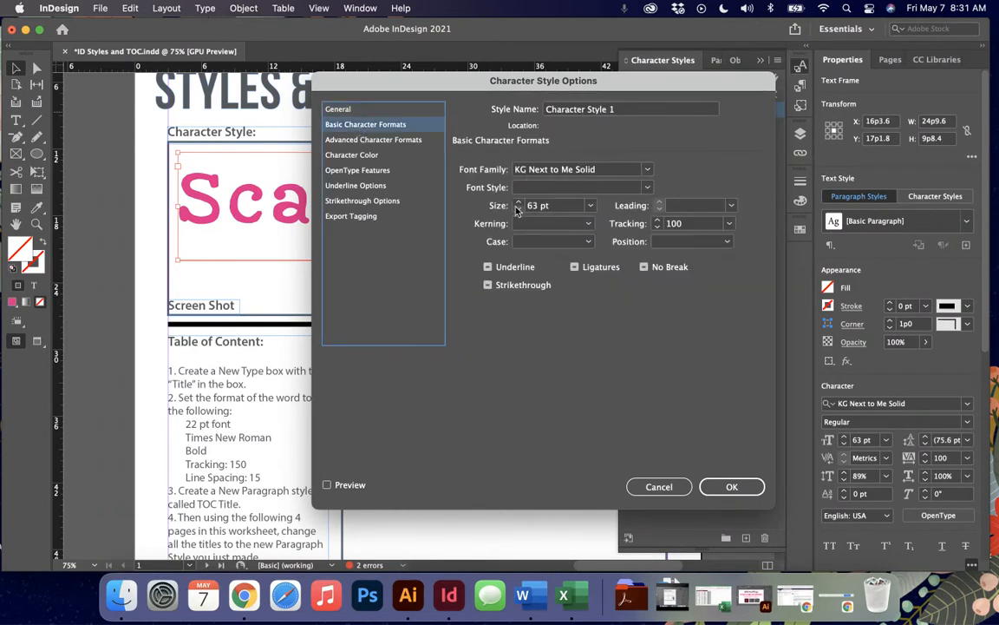
pyautogui.click(354, 154)
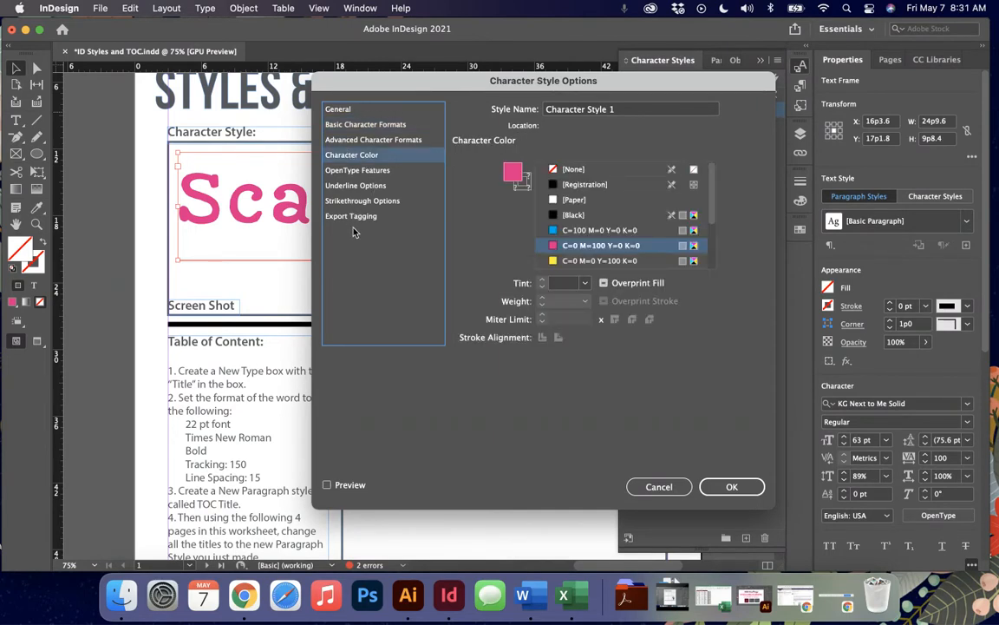
pyautogui.click(623, 109)
pyautogui.write('title')
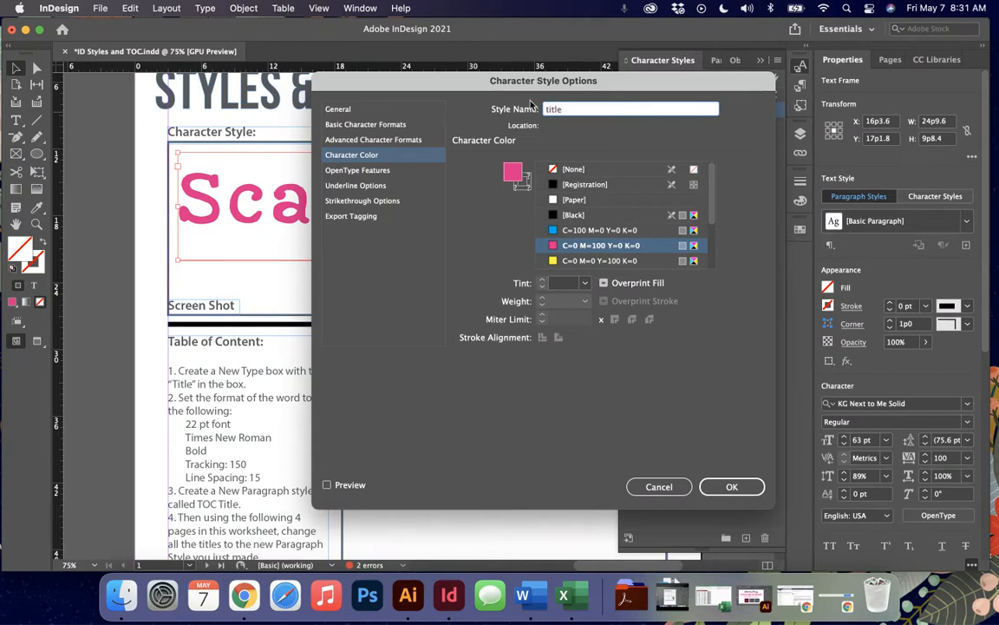
pyautogui.click(737, 486)
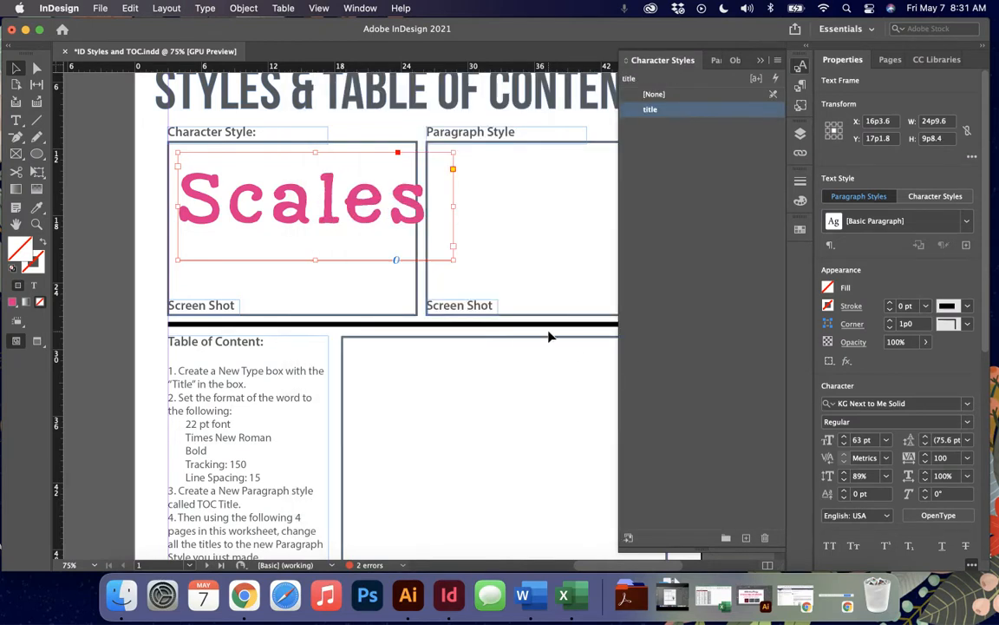
# - Add a text frame in the Table of Content box, enter a first name, and apply the title character style
pyautogui.click(16, 120)
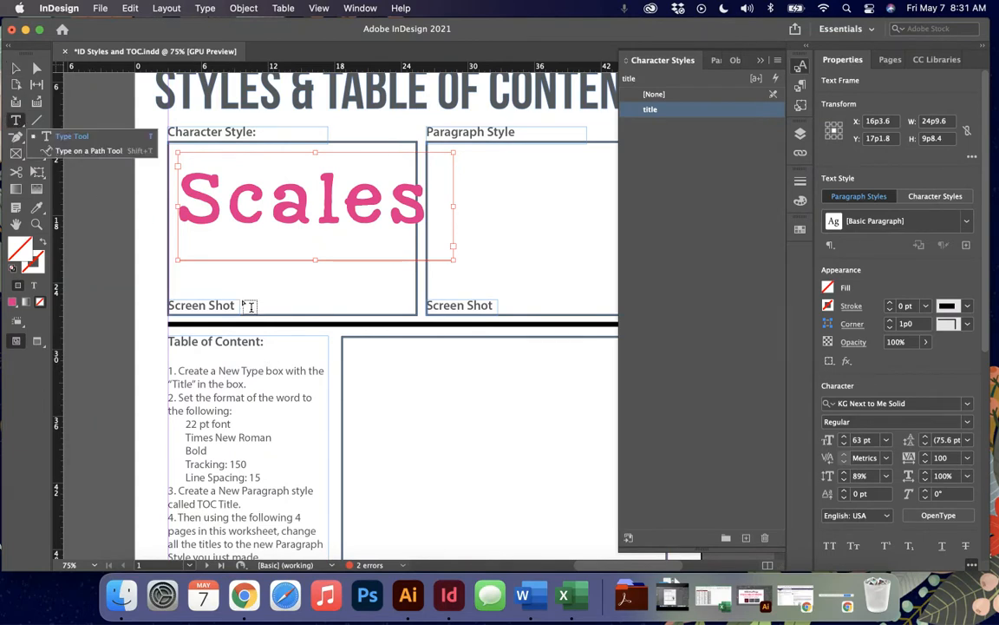
pyautogui.moveTo(381, 378); pyautogui.dragTo(560, 470)
pyautogui.write('E')
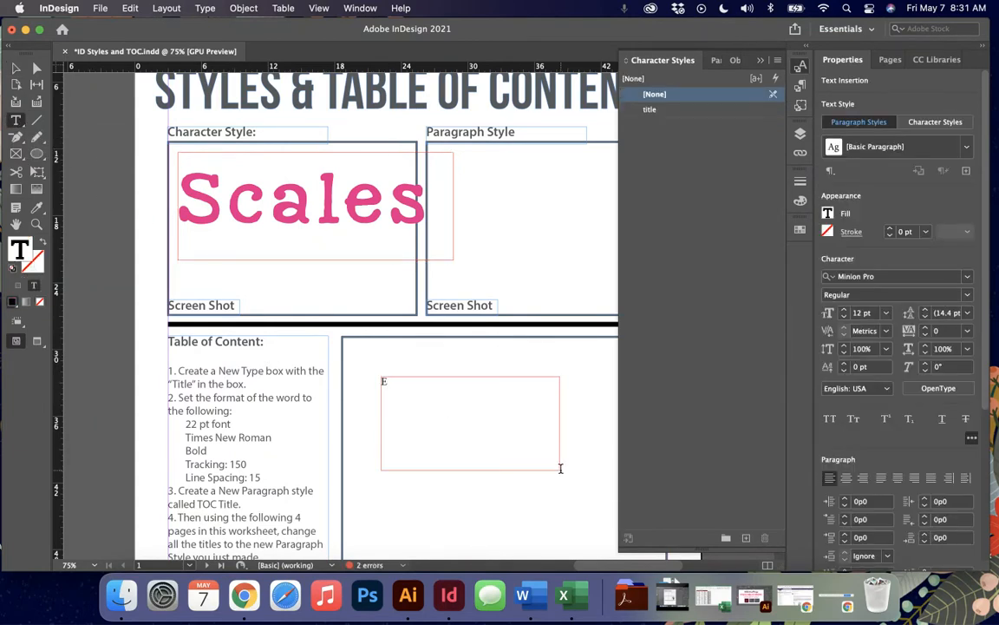
pyautogui.write('mily')
pyautogui.click(16, 68)
pyautogui.click(656, 109)
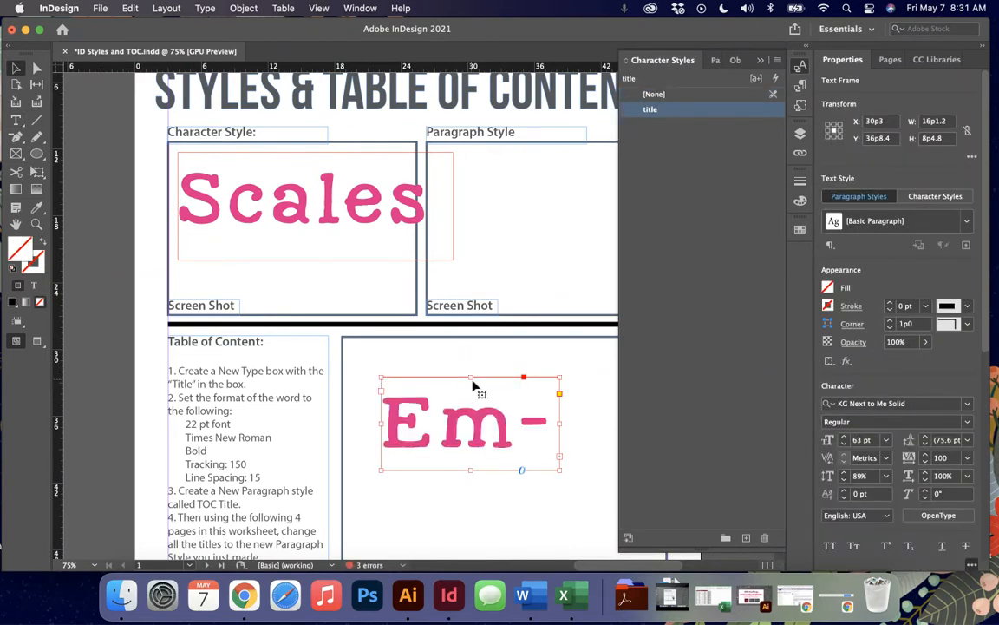
# - Enlarge the first name's frame to about 22p6 by 9p4.8 to fit the whole word, and delete the frame
pyautogui.moveTo(471, 379); pyautogui.dragTo(471, 365)
pyautogui.moveTo(381, 417); pyautogui.dragTo(310, 417)
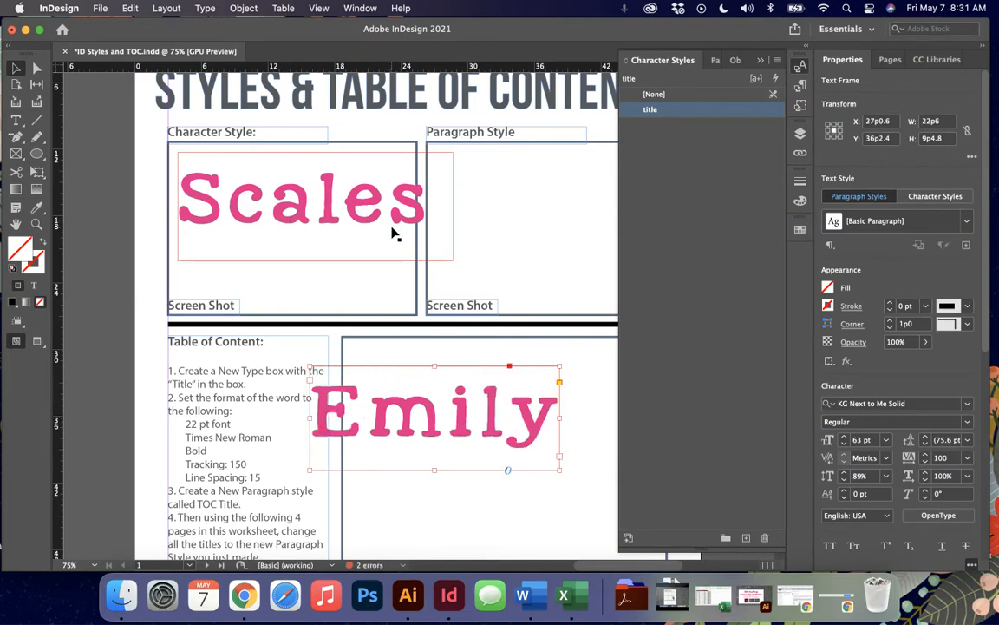
pyautogui.press('Delete')
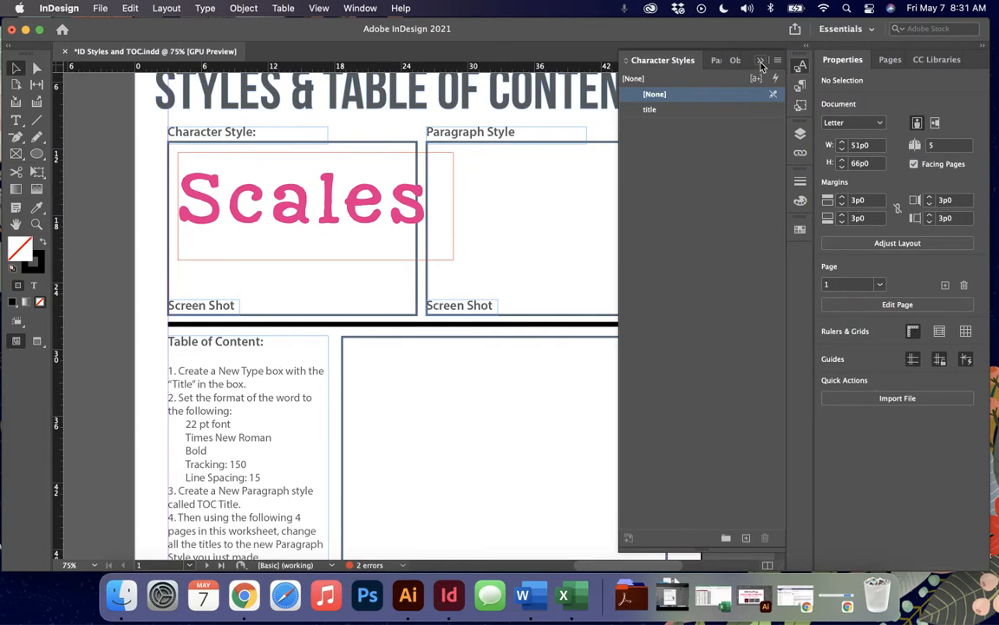
# - Open the title character style's options and show its basic character formats
pyautogui.click(685, 61)
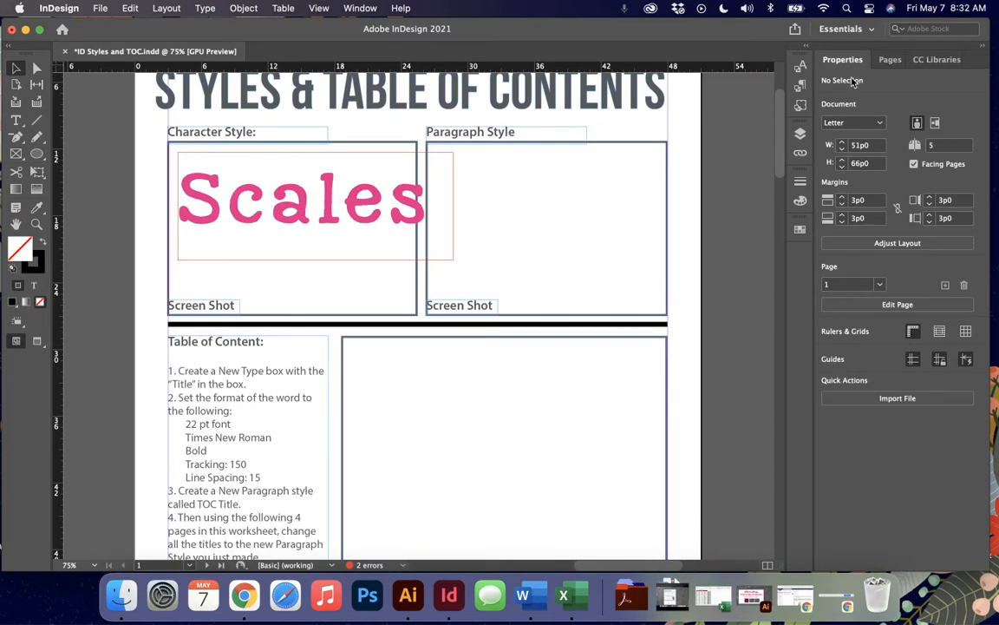
pyautogui.click(800, 68)
pyautogui.click(654, 112)
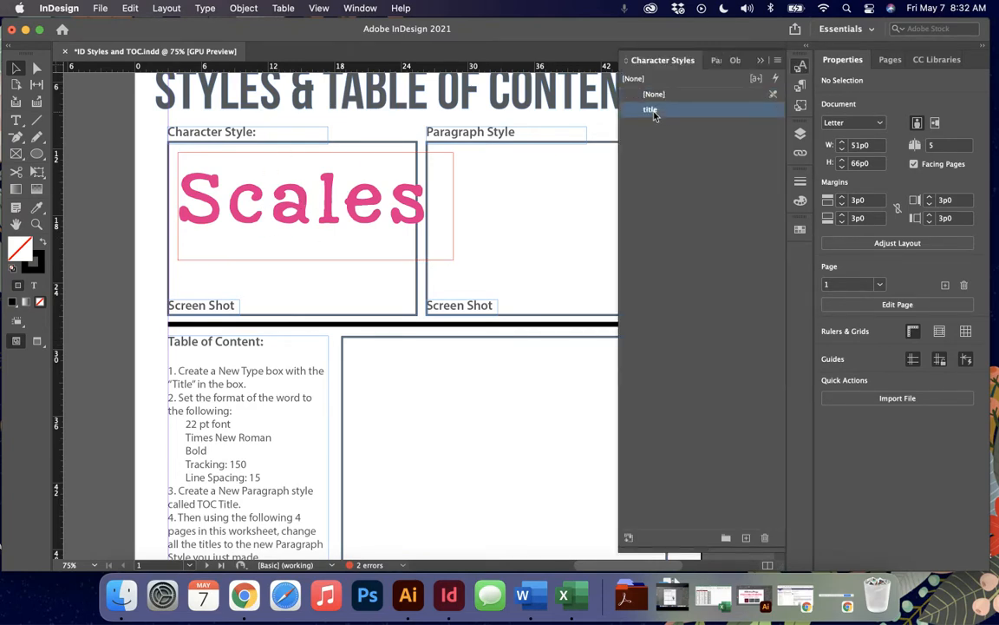
pyautogui.click(654, 111)
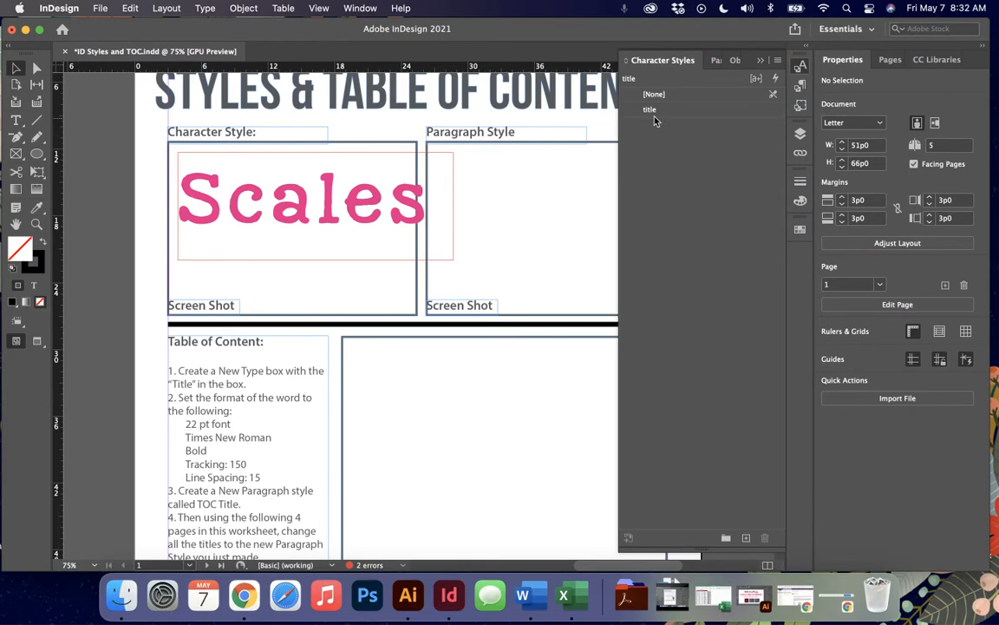
pyautogui.doubleClick(653, 110)
pyautogui.moveTo(485, 88); pyautogui.dragTo(440, 81)
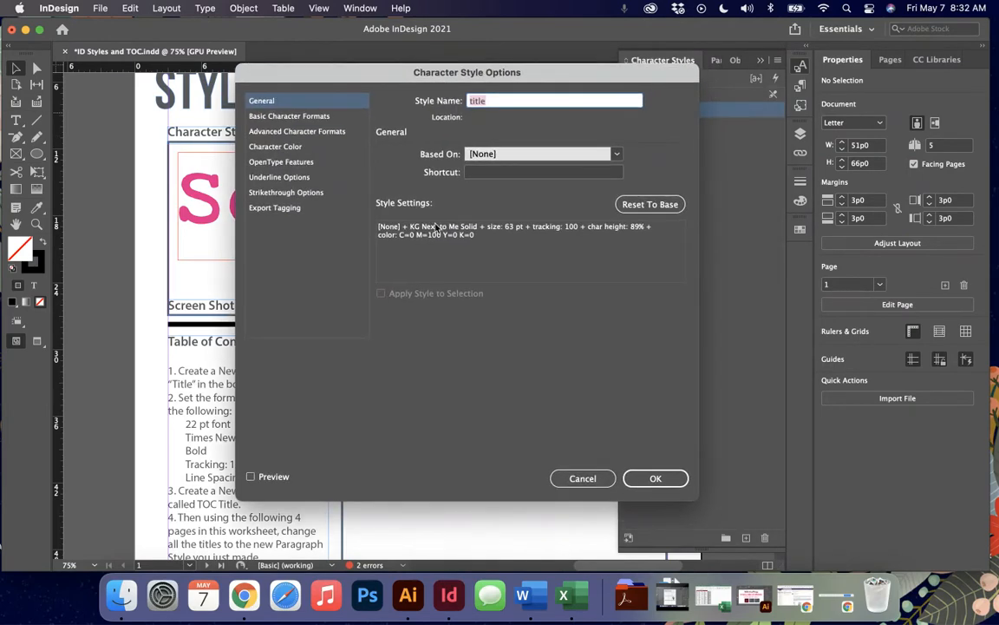
pyautogui.click(291, 116)
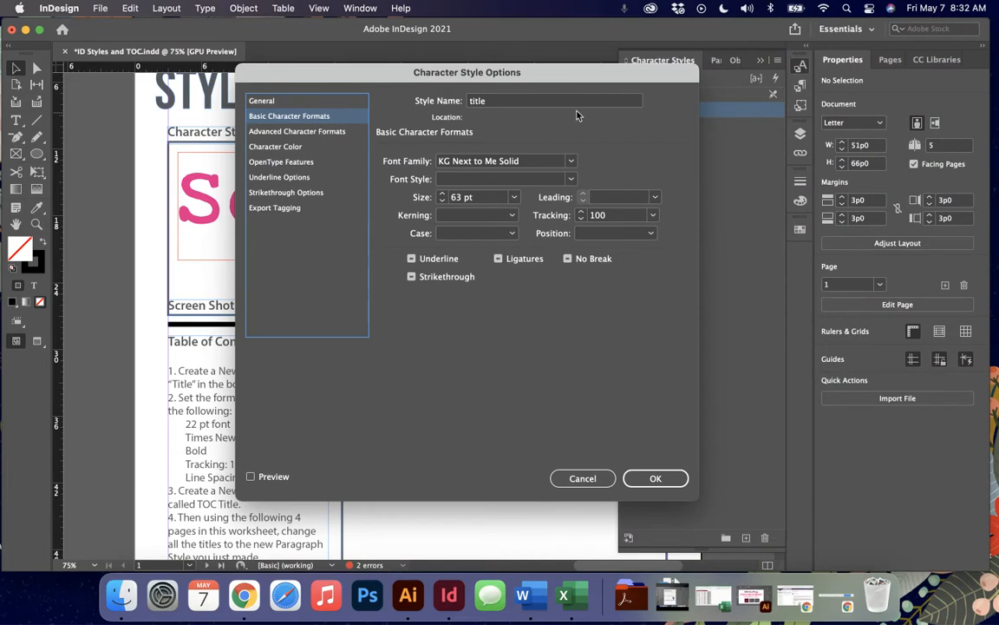
# - Take a screenshot of the whole Character Style Options dialog and close the dialog
pyautogui.moveTo(234, 62); pyautogui.dragTo(699, 501)
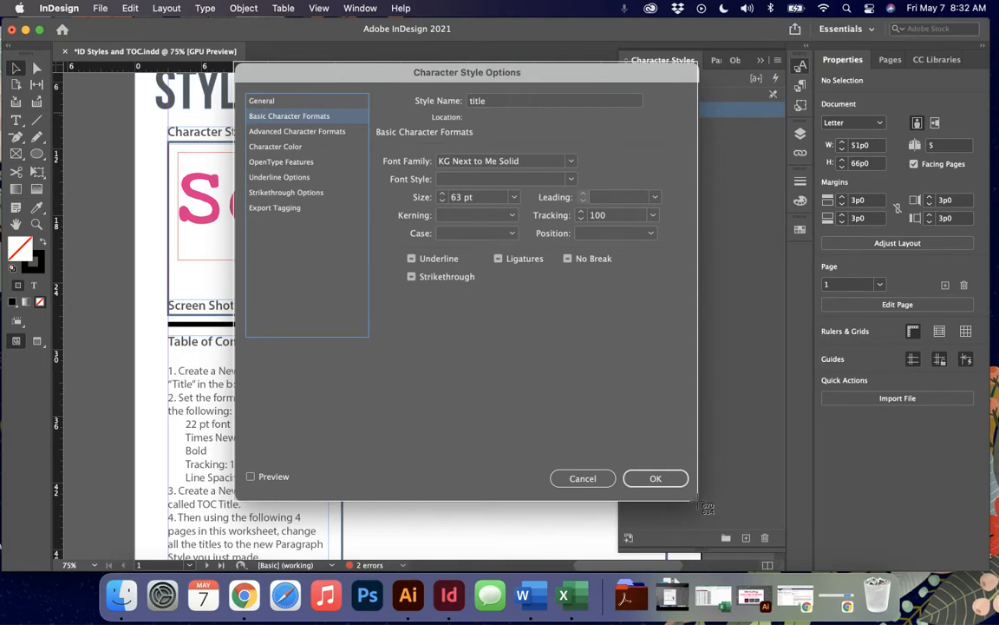
pyautogui.moveTo(699, 502); pyautogui.dragTo(698, 502)
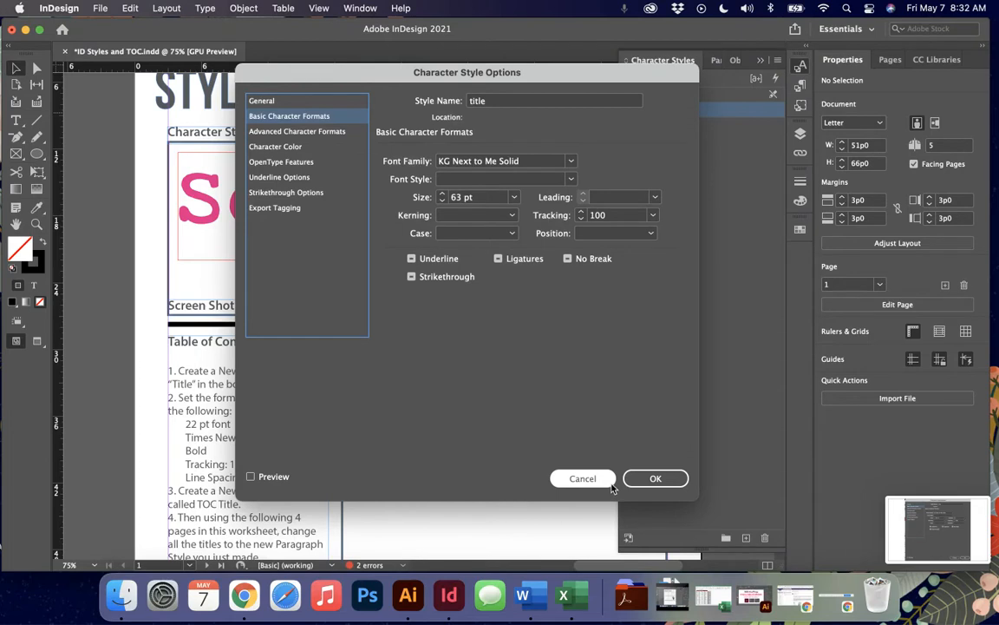
pyautogui.click(655, 479)
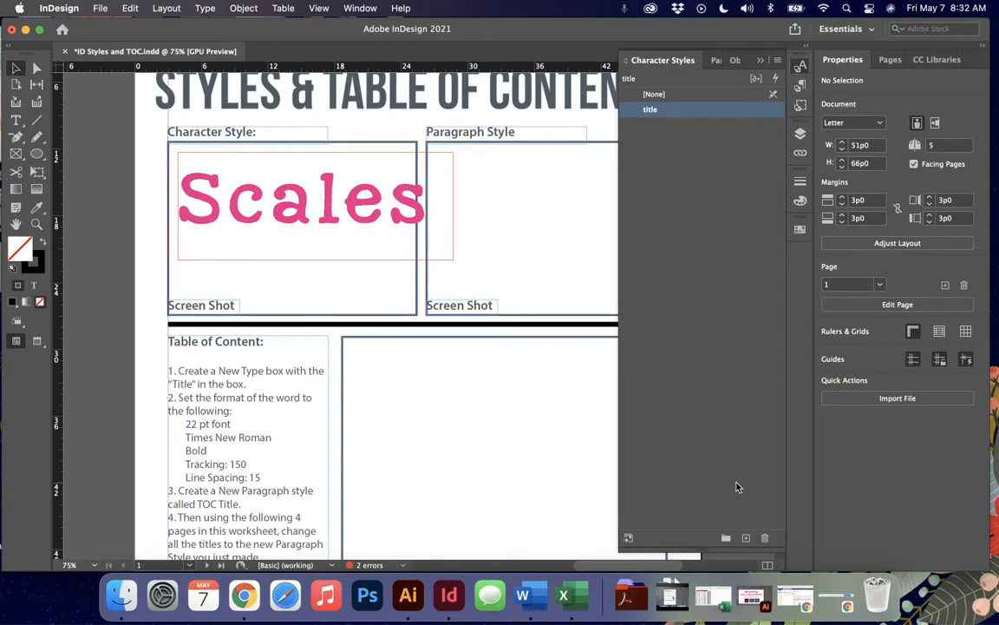
pyautogui.click(759, 60)
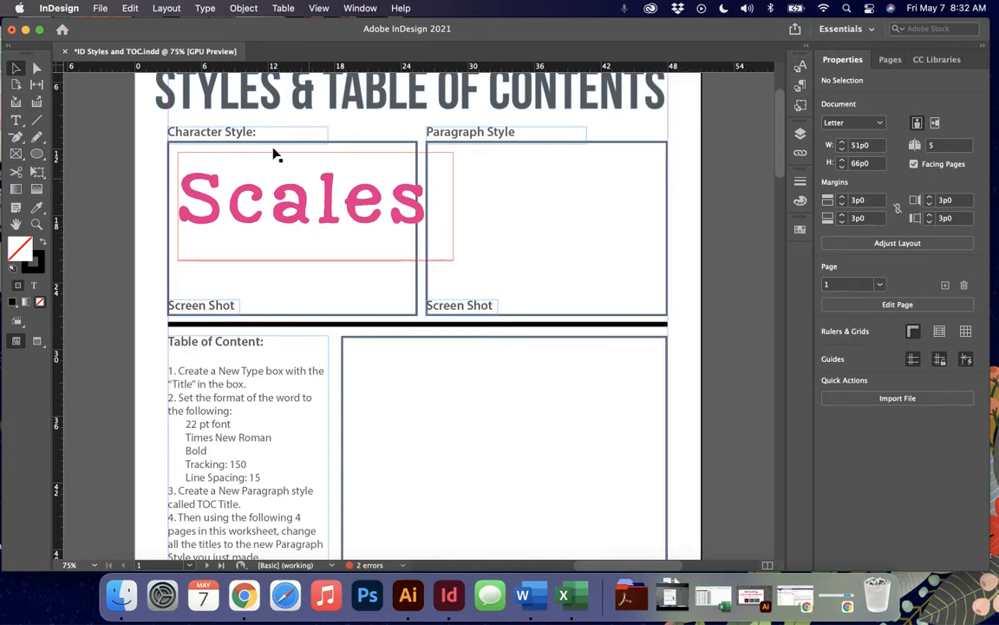
# - Delete the magenta Scales text frame from the Character Style box
pyautogui.click(293, 206)
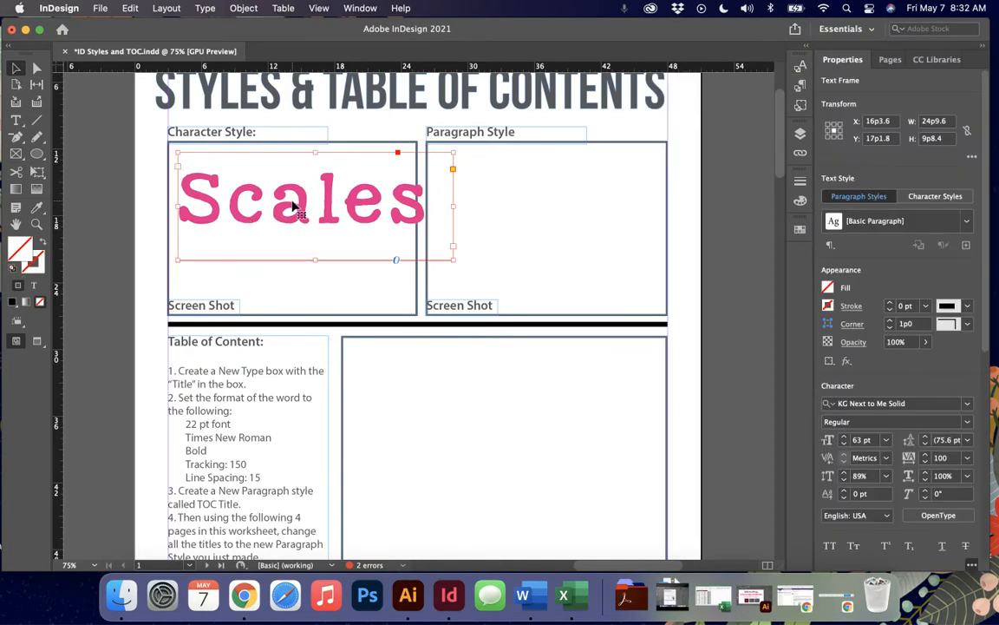
pyautogui.press('Delete')
pyautogui.hscroll(2, 242, 262)
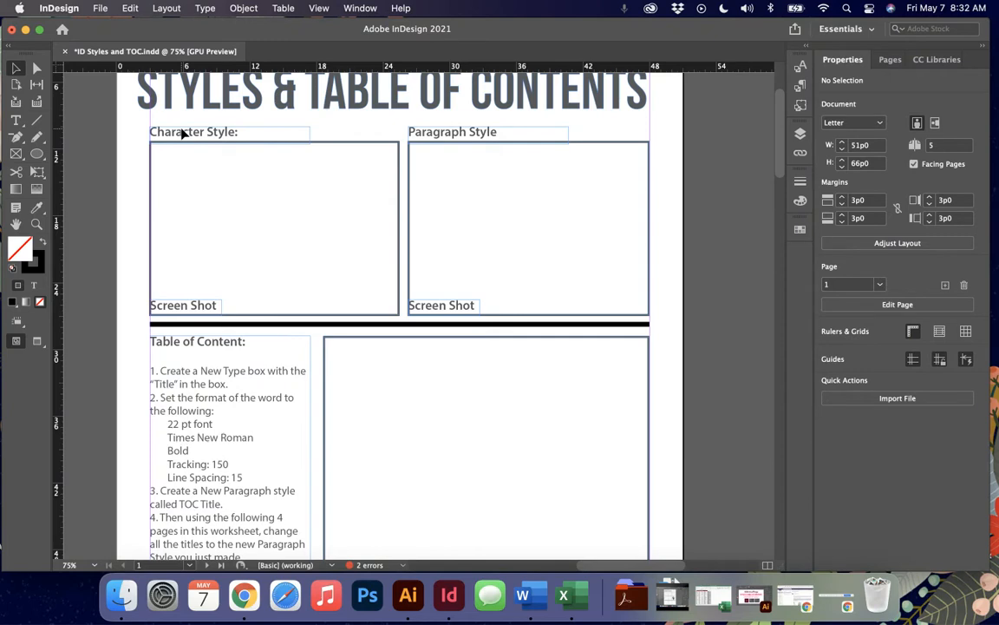
# - Add a text frame about 19p0 by 12p9 in the Paragraph Style box and fill it with placeholder text
pyautogui.press('t')
pyautogui.moveTo(424, 159); pyautogui.dragTo(634, 299)
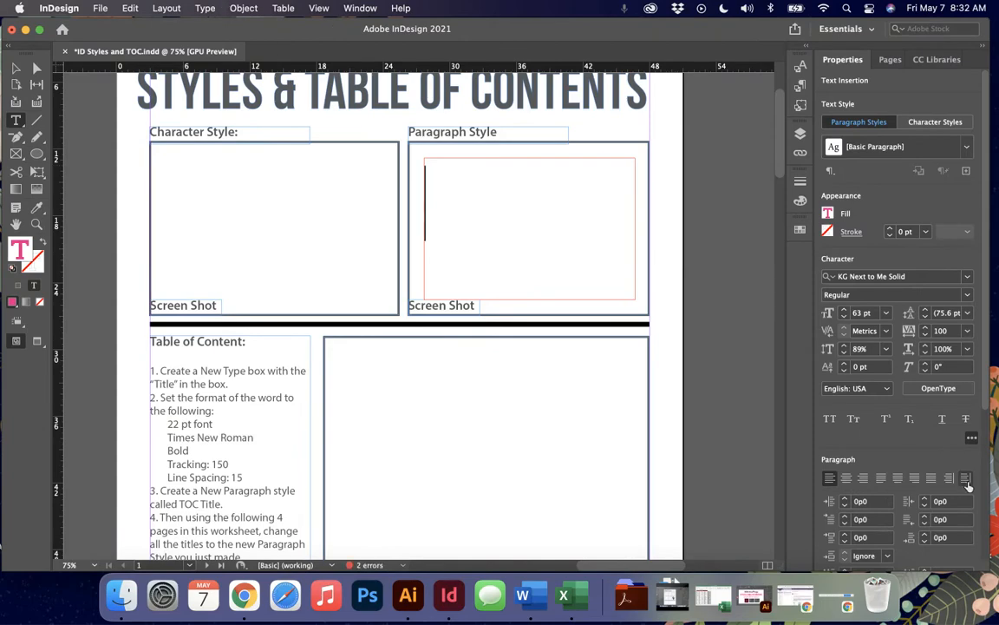
pyautogui.click(15, 69)
pyautogui.click(465, 420)
pyautogui.click(510, 258)
pyautogui.moveTo(986, 361); pyautogui.dragTo(972, 527)
pyautogui.scroll(-2, 986, 522)
pyautogui.click(897, 549)
# - Set the placeholder text's size to 24 pt and fill the rest of the frame with more placeholder text
pyautogui.tripleClick(497, 233)
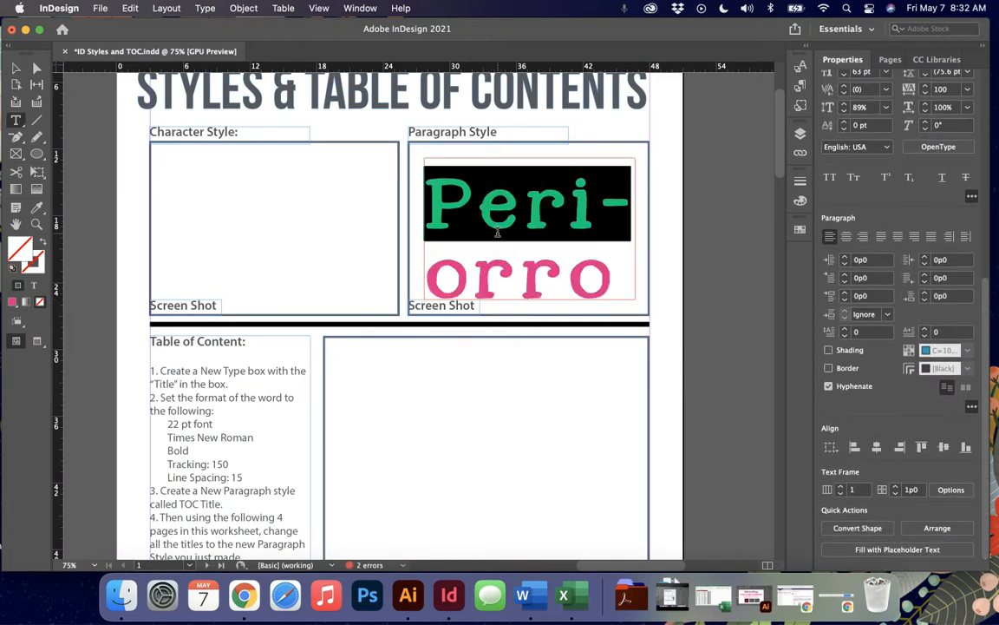
pyautogui.click(497, 233)
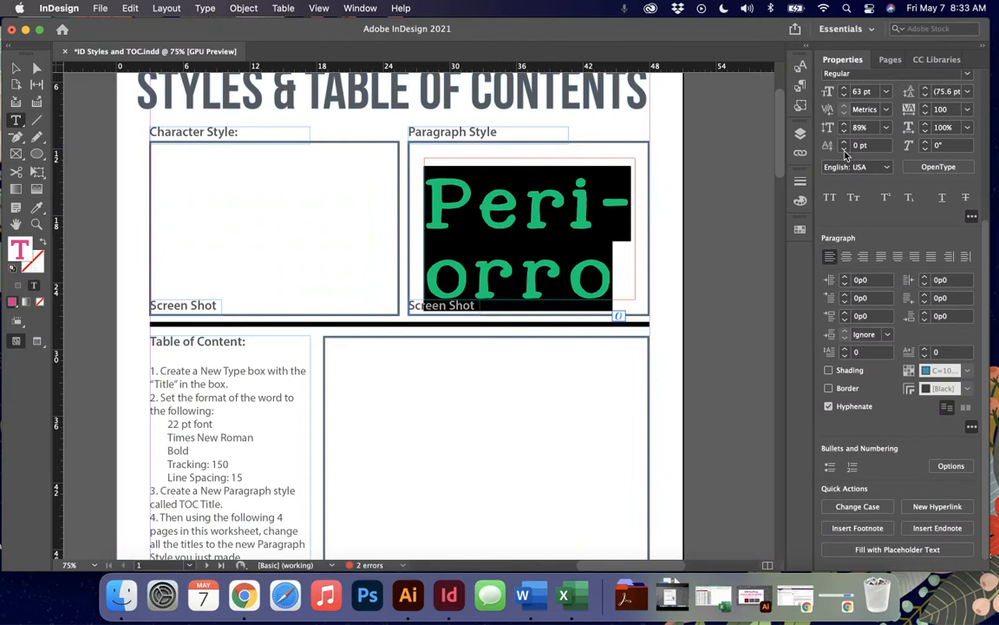
pyautogui.click(886, 91)
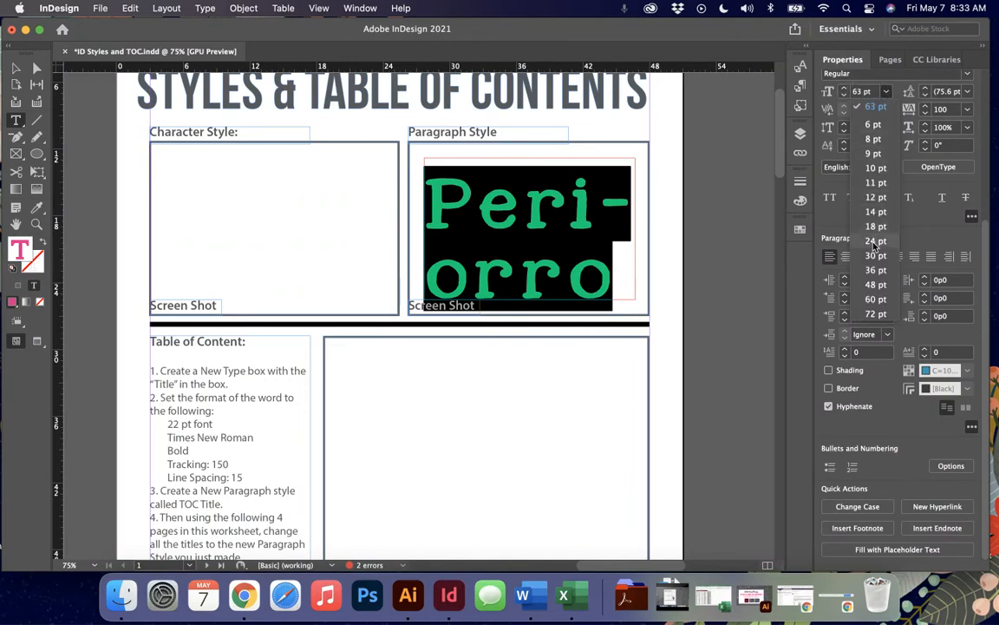
pyautogui.click(876, 241)
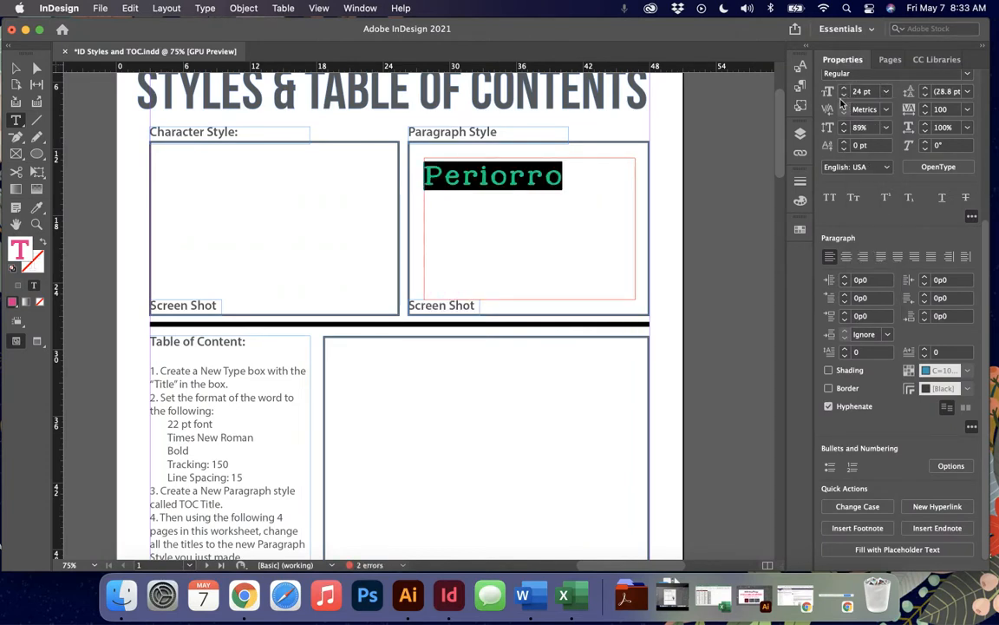
pyautogui.doubleClick(554, 179)
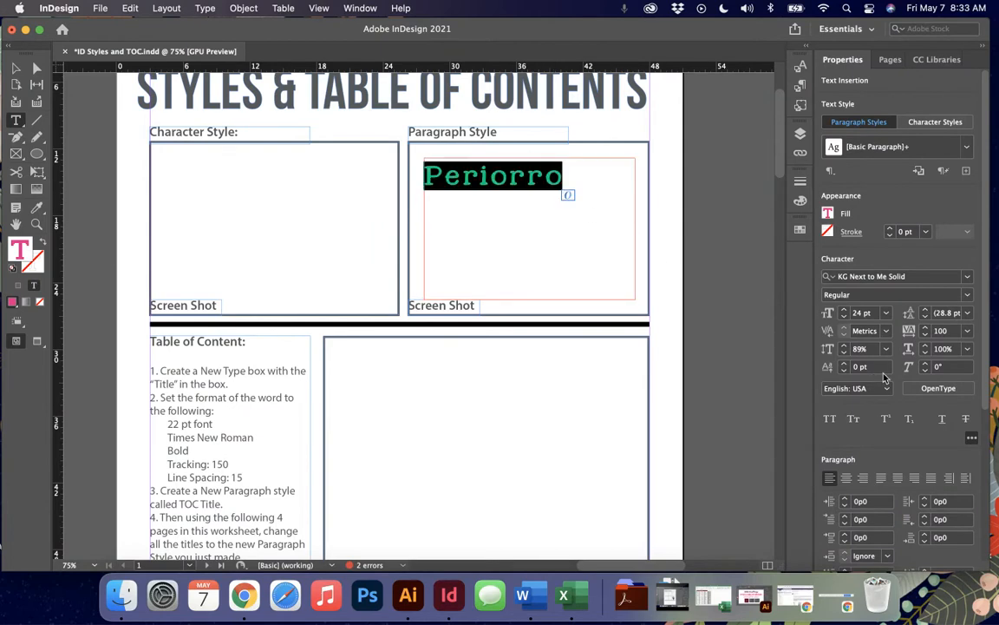
pyautogui.scroll(-5, 975, 396)
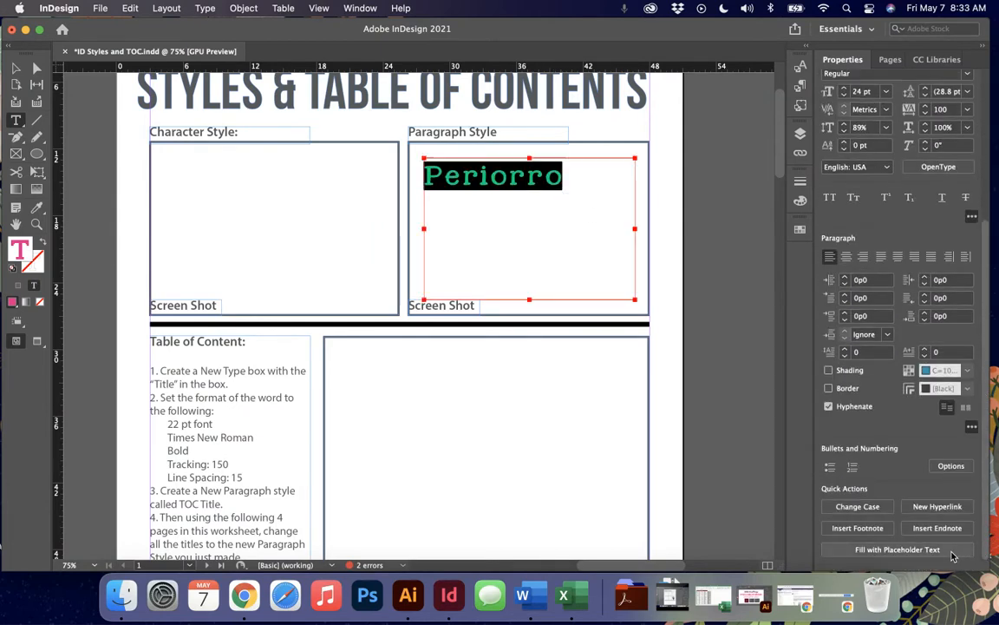
pyautogui.click(951, 553)
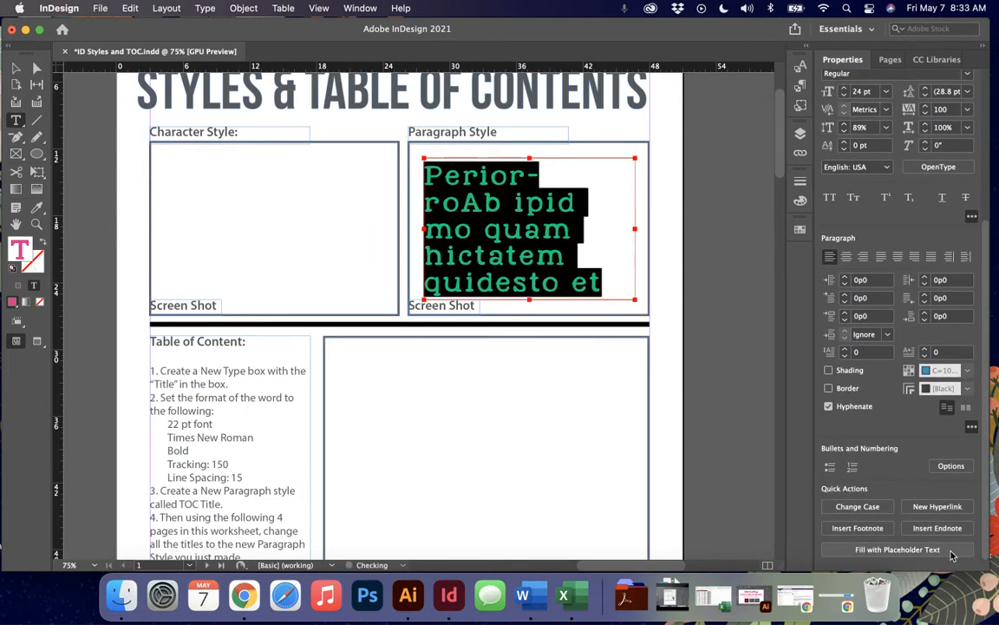
# - Give the left-aligned placeholder paragraph a 1p2 first-line indent and a two-line, one-character drop cap
pyautogui.click(845, 256)
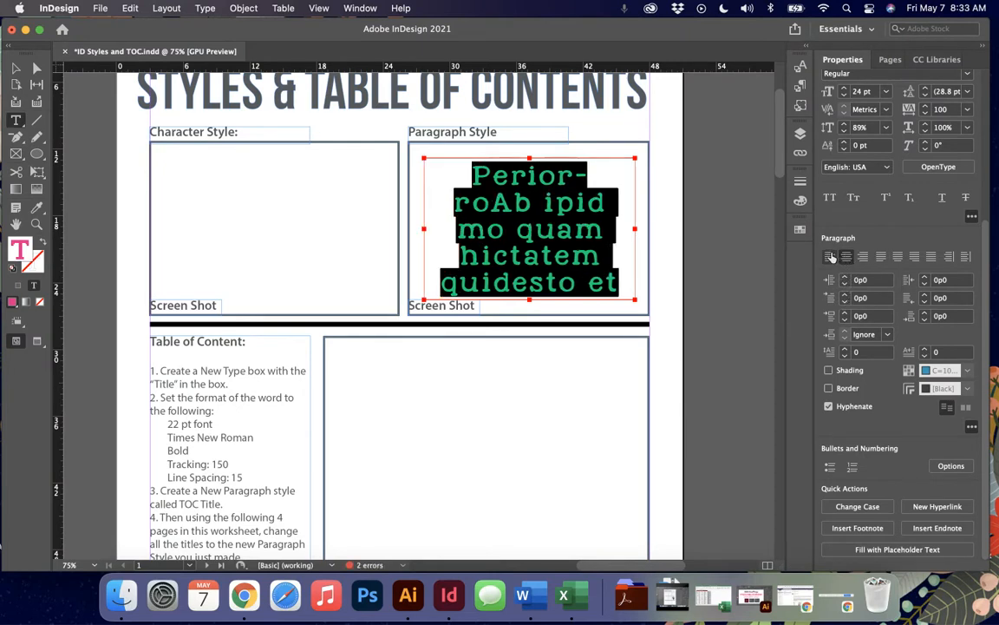
pyautogui.click(829, 257)
pyautogui.click(845, 296)
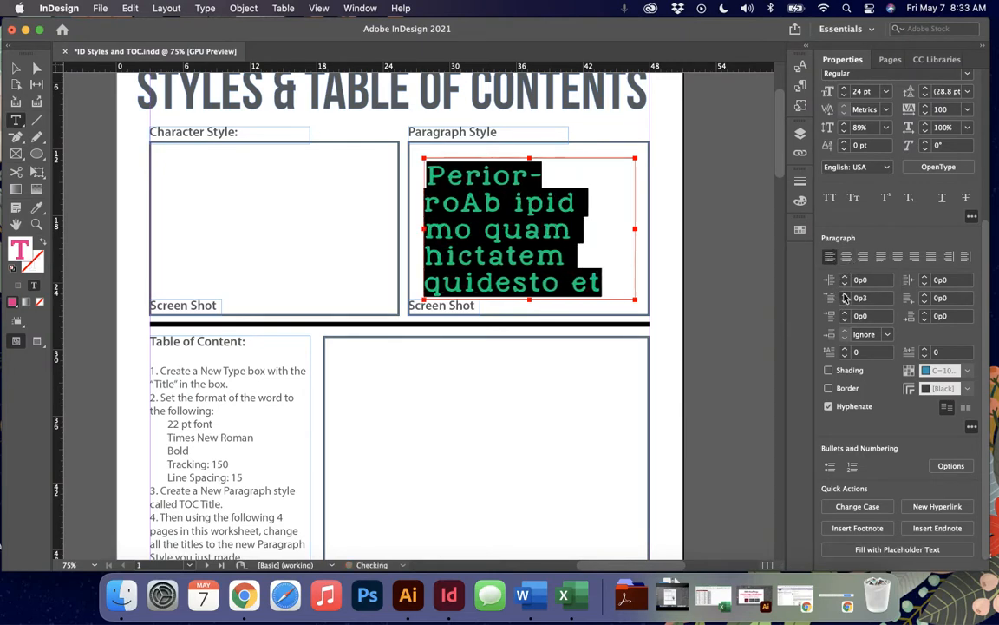
pyautogui.click(845, 298)
pyautogui.click(846, 351)
pyautogui.click(847, 351)
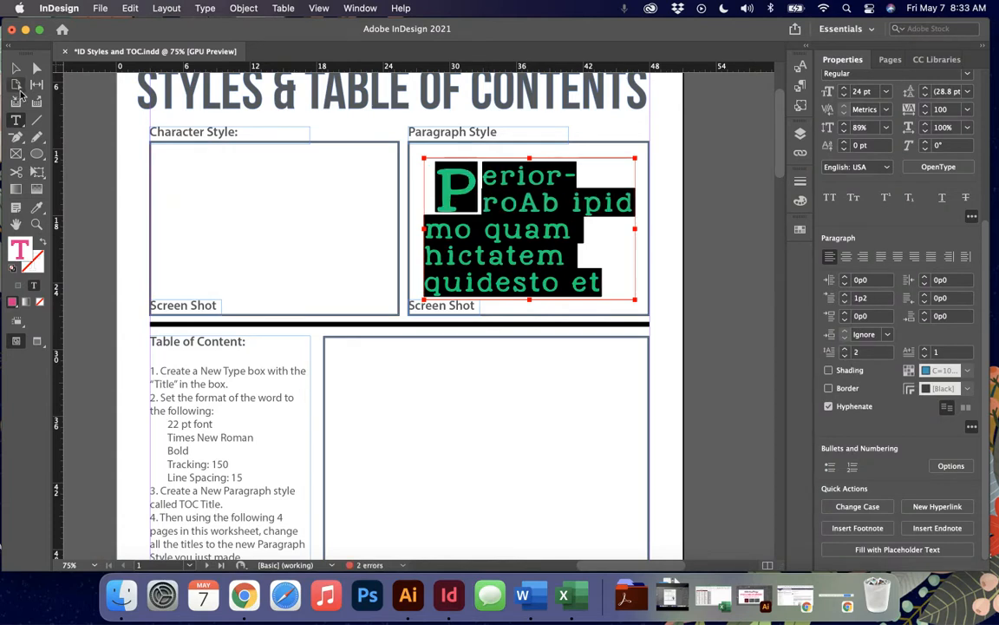
# - Create a new paragraph style from the drop-cap text frame and check the style's basic character formats
pyautogui.click(16, 68)
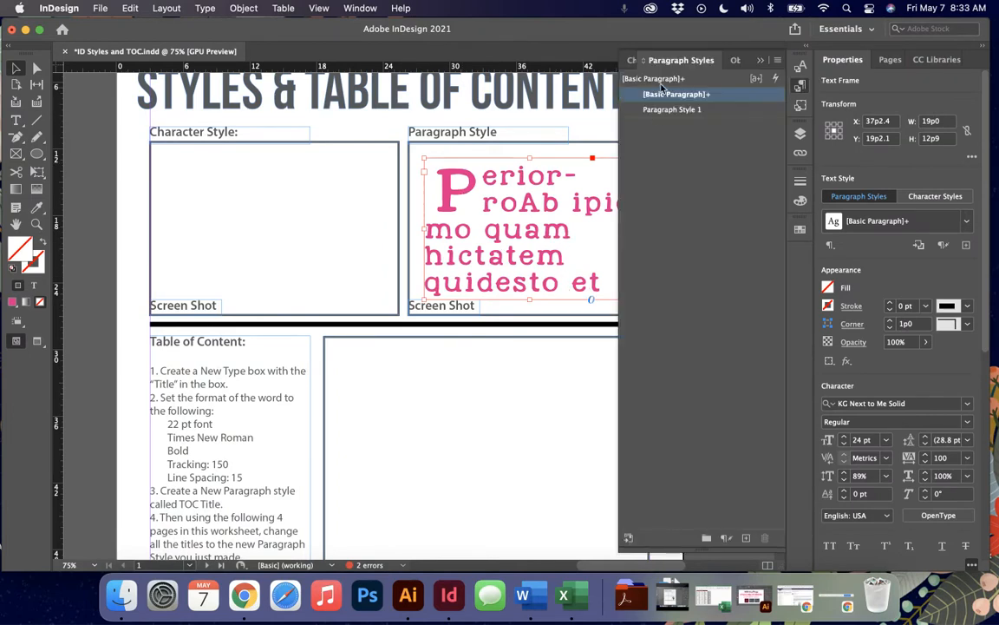
pyautogui.click(747, 538)
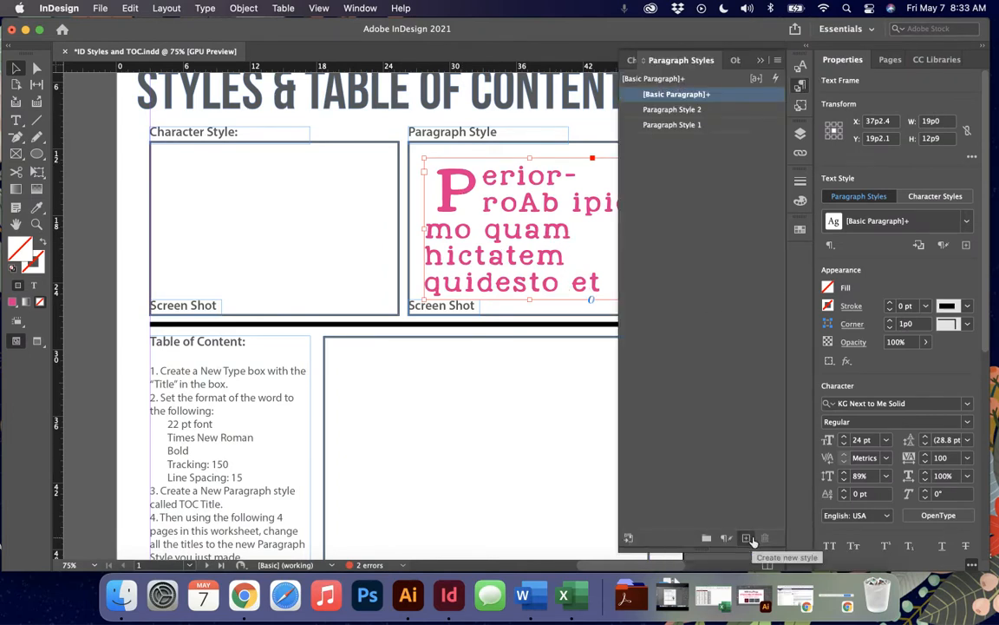
pyautogui.doubleClick(688, 113)
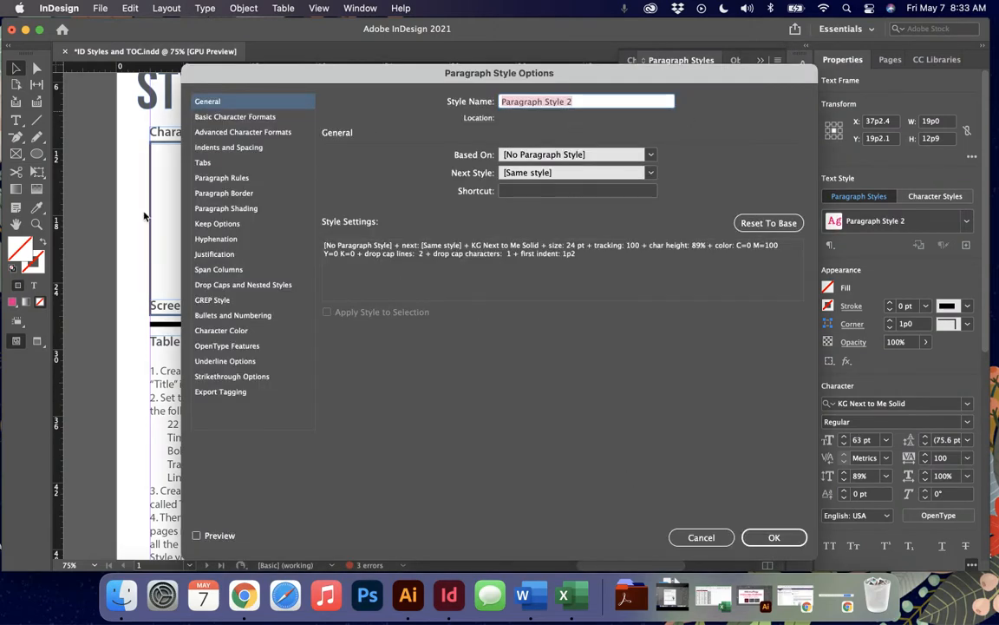
pyautogui.click(213, 118)
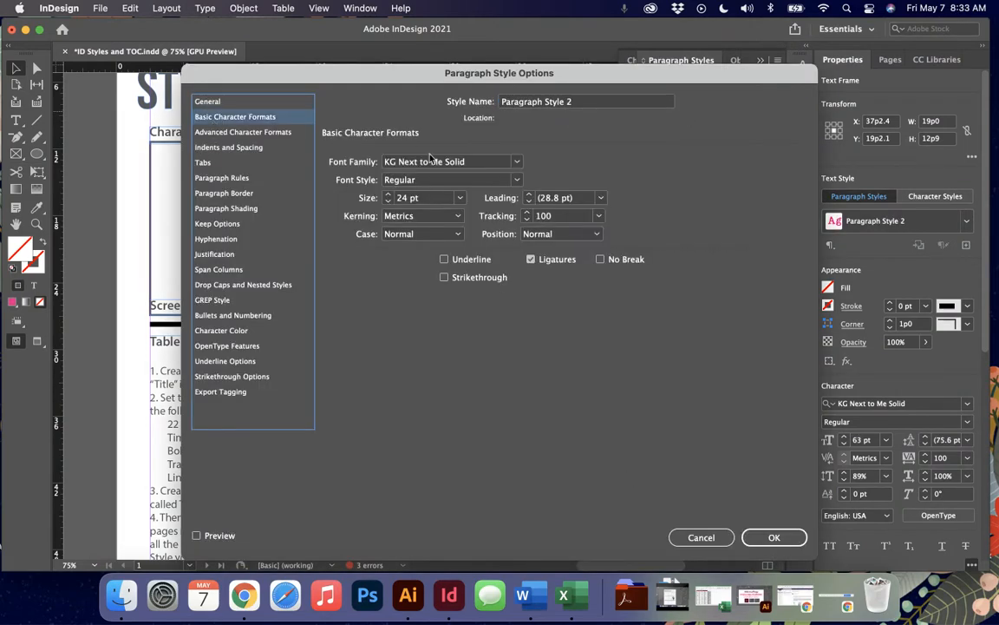
pyautogui.click(701, 537)
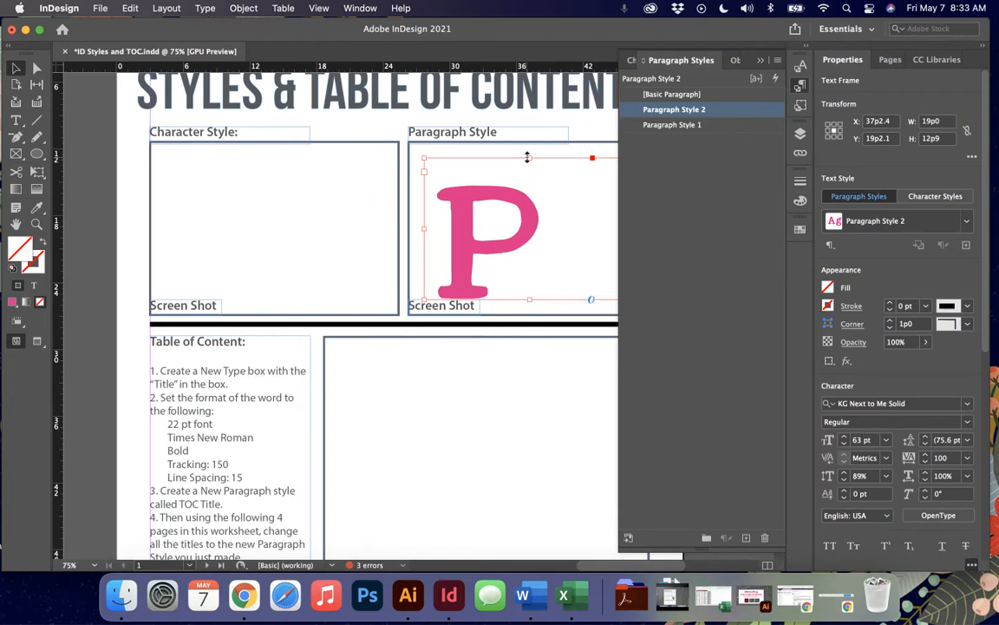
# - Draw a text frame about 20p5 by 26p11 from the Character Style box down into the Table of Content section
pyautogui.click(163, 177)
pyautogui.press('t')
pyautogui.moveTo(185, 171); pyautogui.dragTo(413, 468)
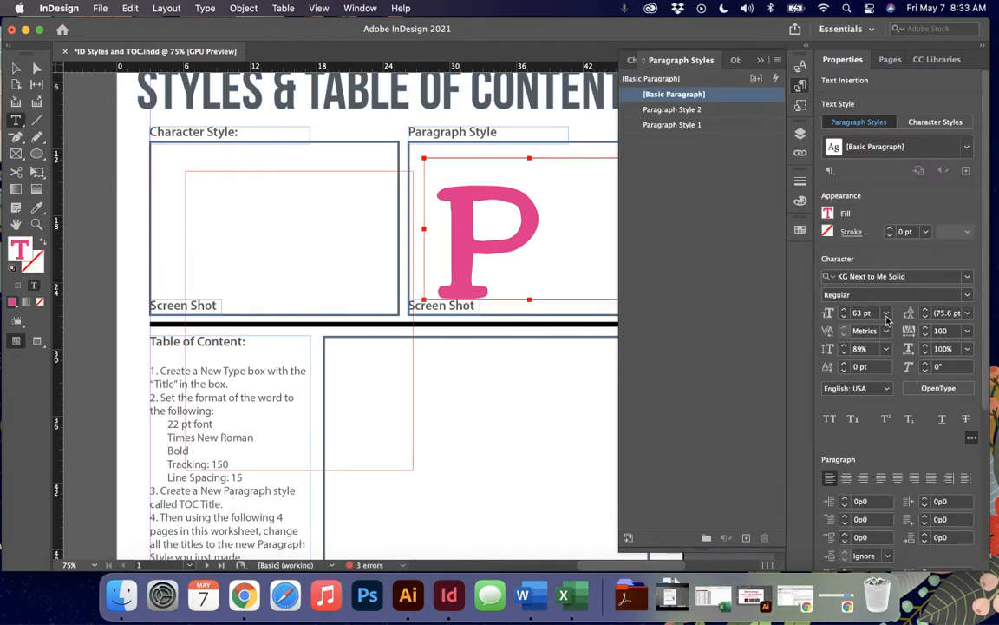
# - Set the new frame's text to Times New Roman at 12 pt
pyautogui.click(927, 275)
pyautogui.click(968, 279)
pyautogui.click(968, 279)
pyautogui.click(968, 279)
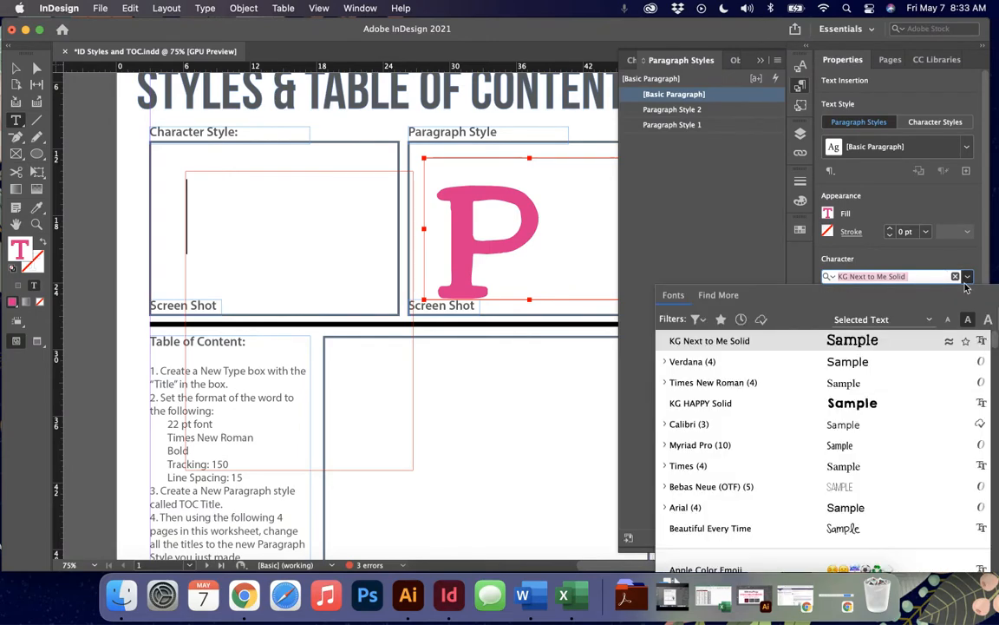
pyautogui.click(724, 385)
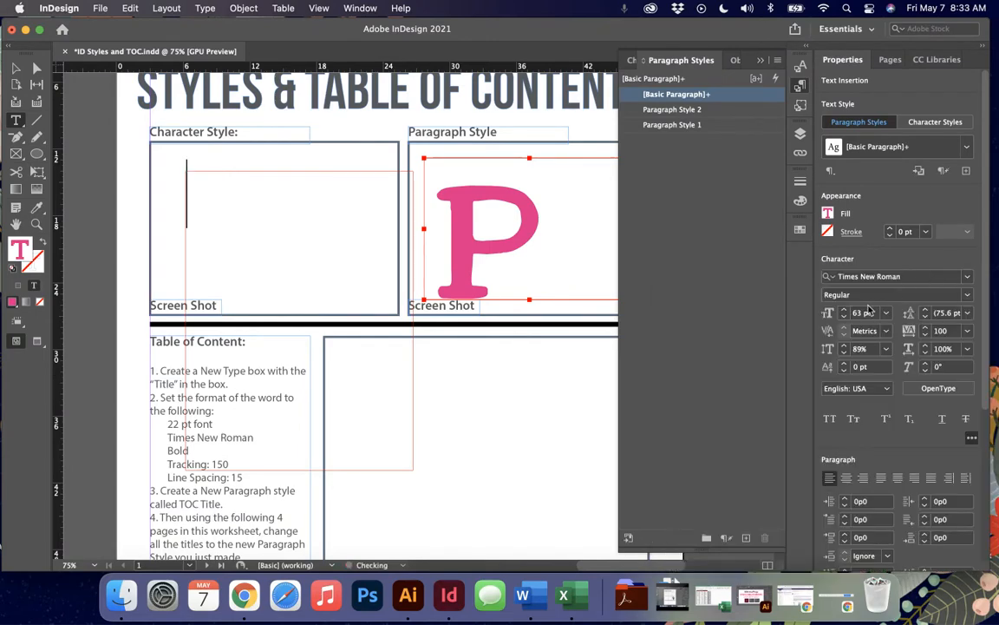
pyautogui.doubleClick(860, 314)
pyautogui.write('12')
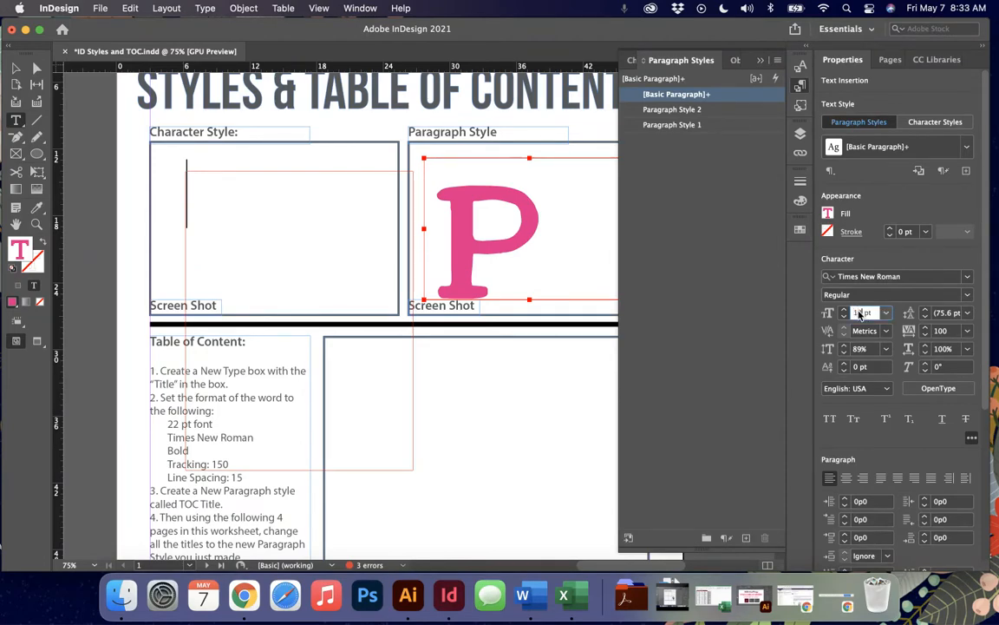
pyautogui.press('Return')
# - Fill the new Times New Roman frame with placeholder text and apply Paragraph Style 2 to the frame
pyautogui.scroll(-5, 903, 364)
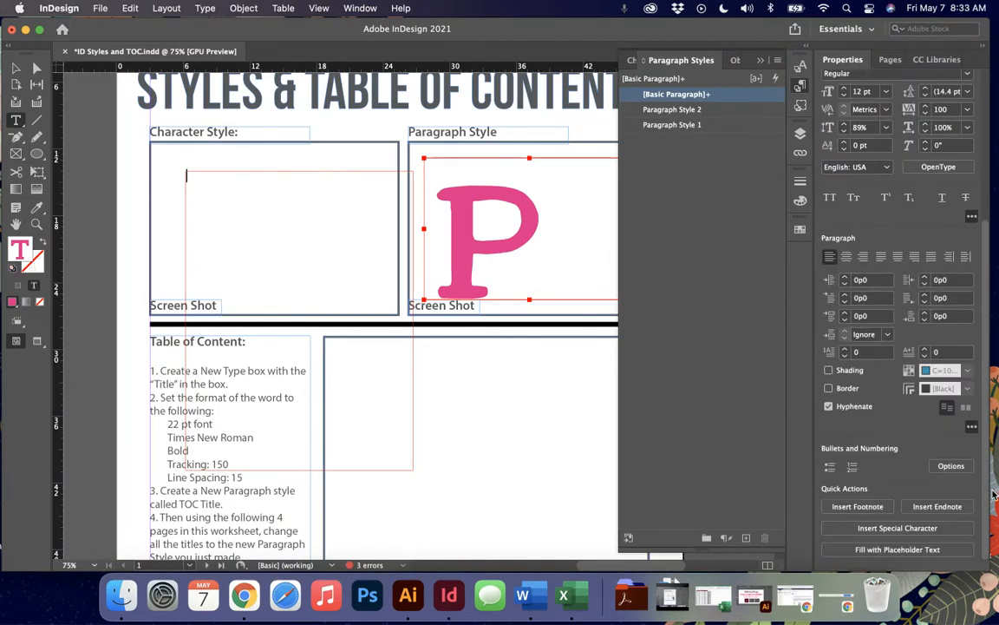
pyautogui.click(919, 549)
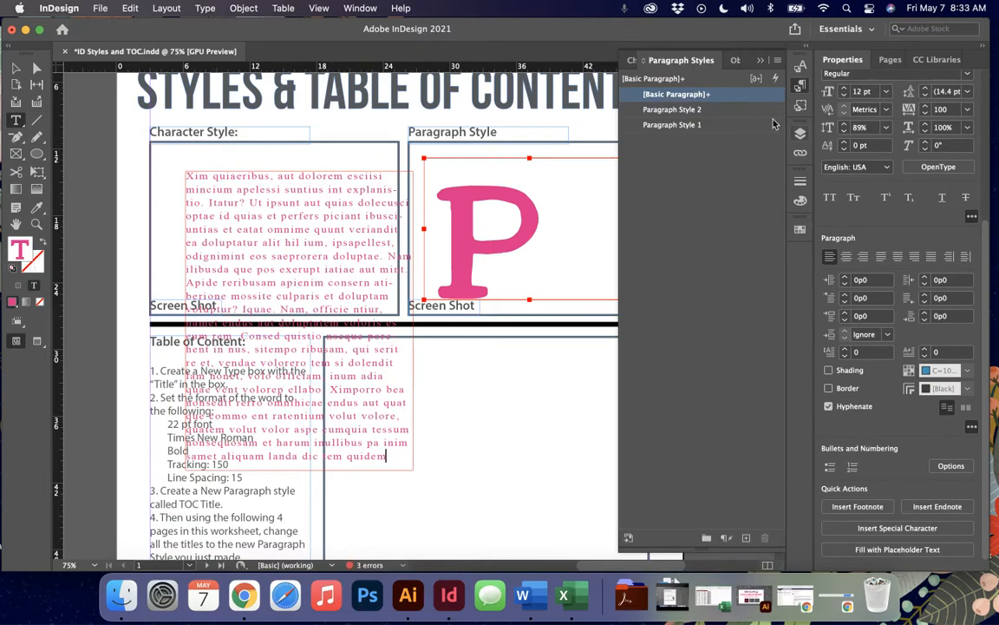
pyautogui.click(682, 110)
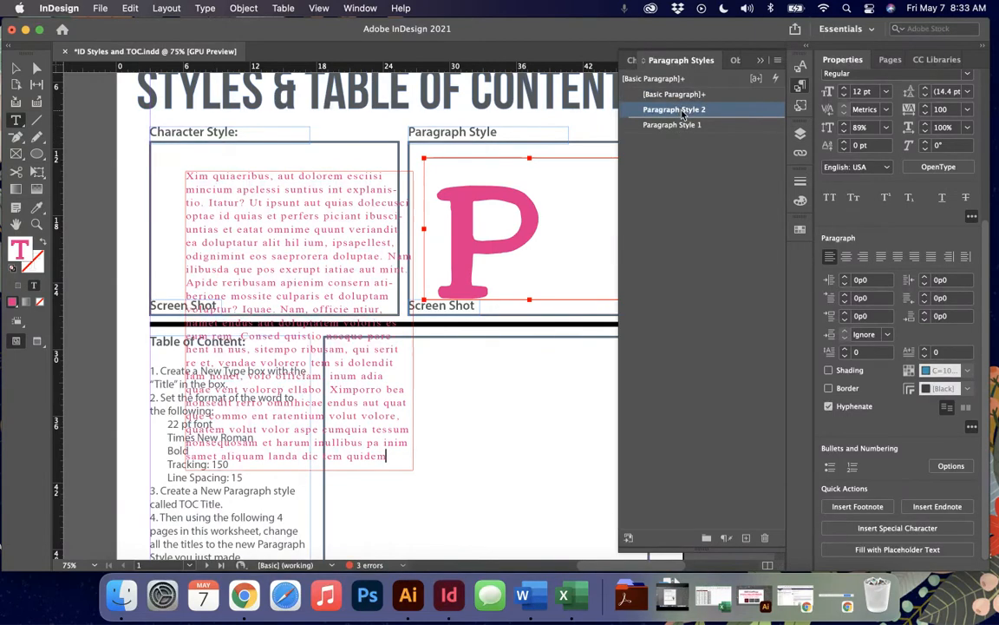
pyautogui.click(16, 67)
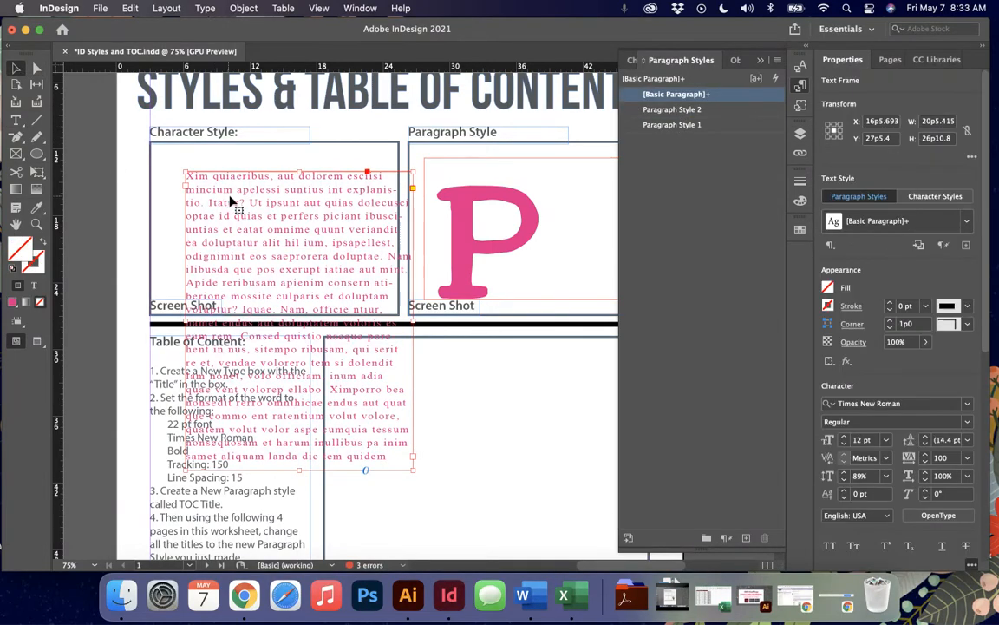
pyautogui.click(677, 110)
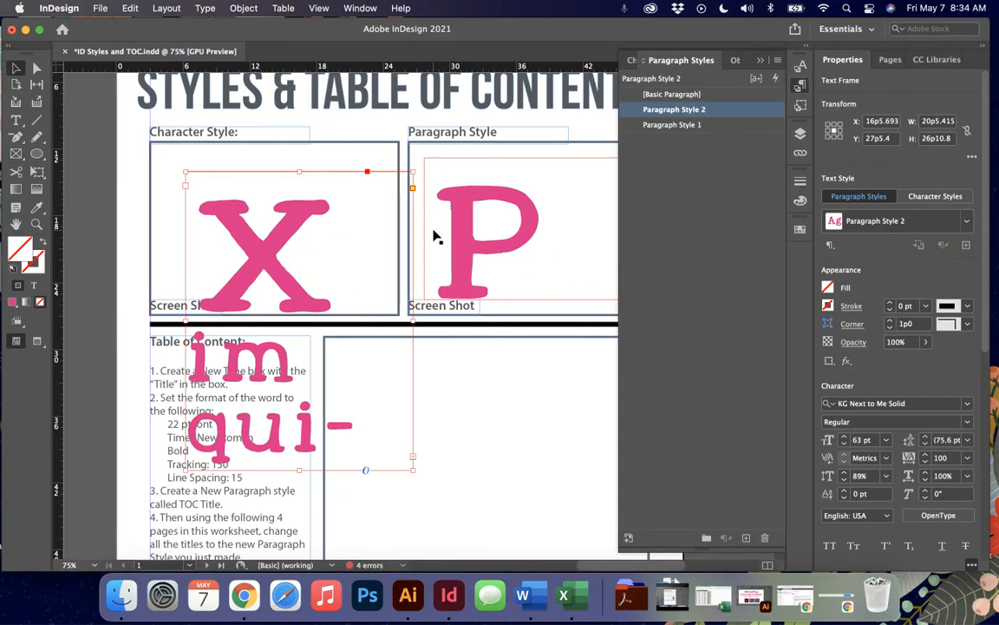
# - Delete the placeholder test frame and the drop-cap text frame from the Character Style and Paragraph Style boxes
pyautogui.press('BackSpace')
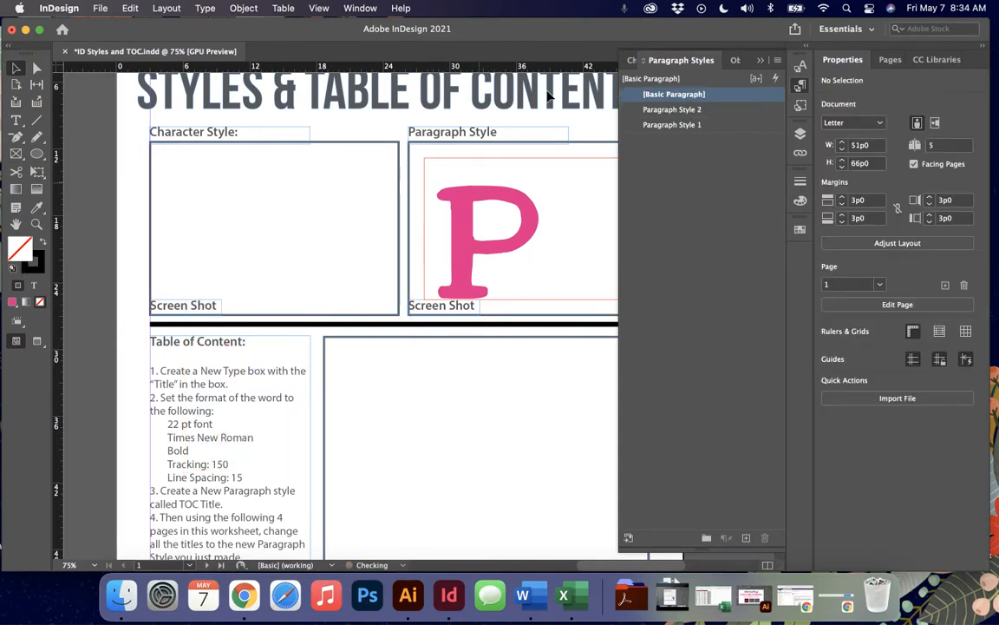
pyautogui.click(746, 69)
pyautogui.click(524, 206)
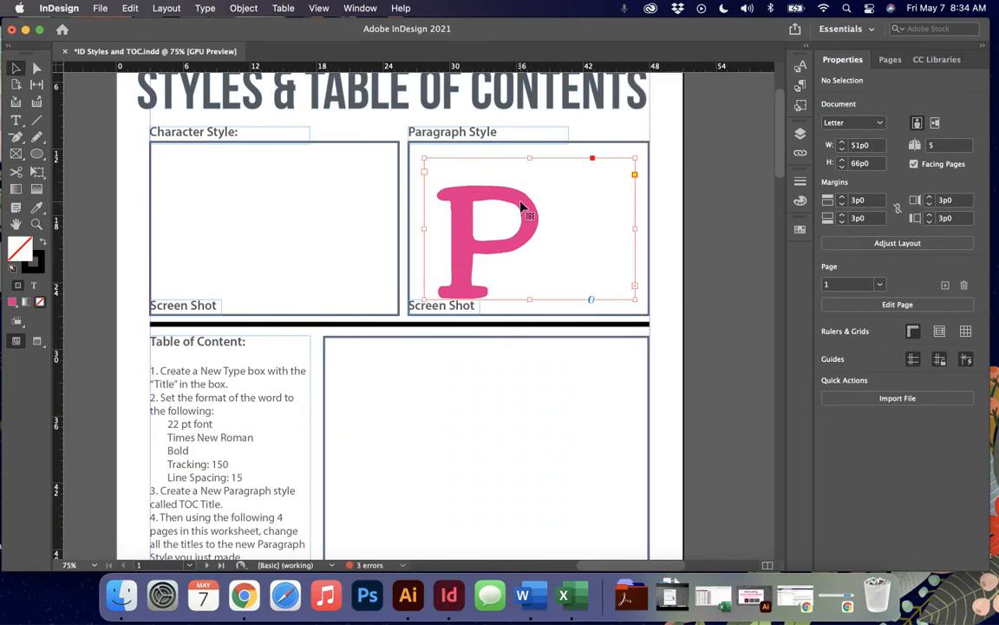
pyautogui.press('BackSpace')
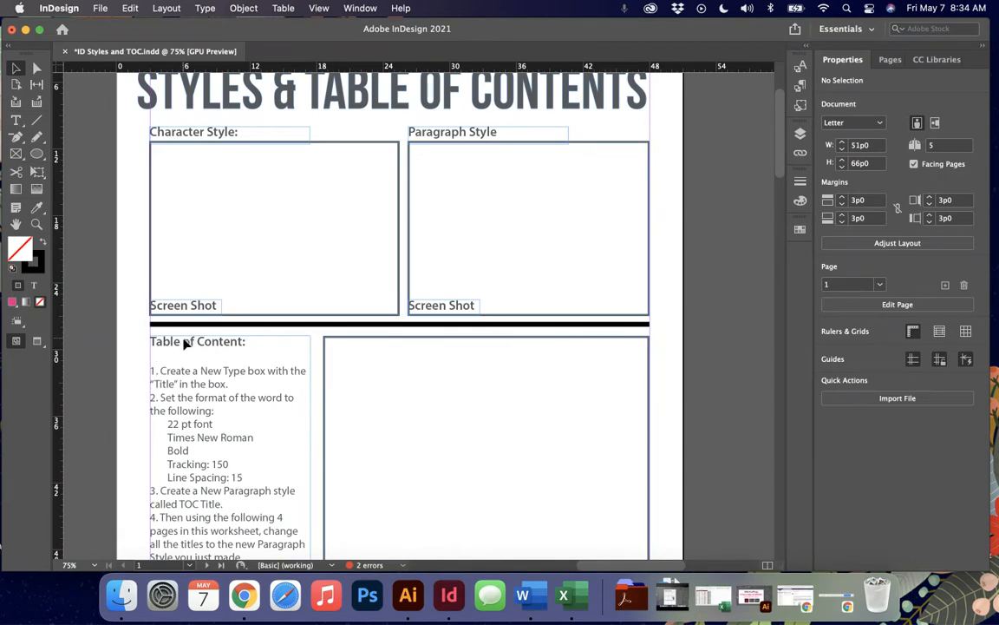
# - Draw a text frame about 24p4 by 5p5 in the empty Table of Content exercise box and enter "Title" at 22 pt
pyautogui.scroll(-3, 186, 344)
pyautogui.scroll(-3, 186, 345)
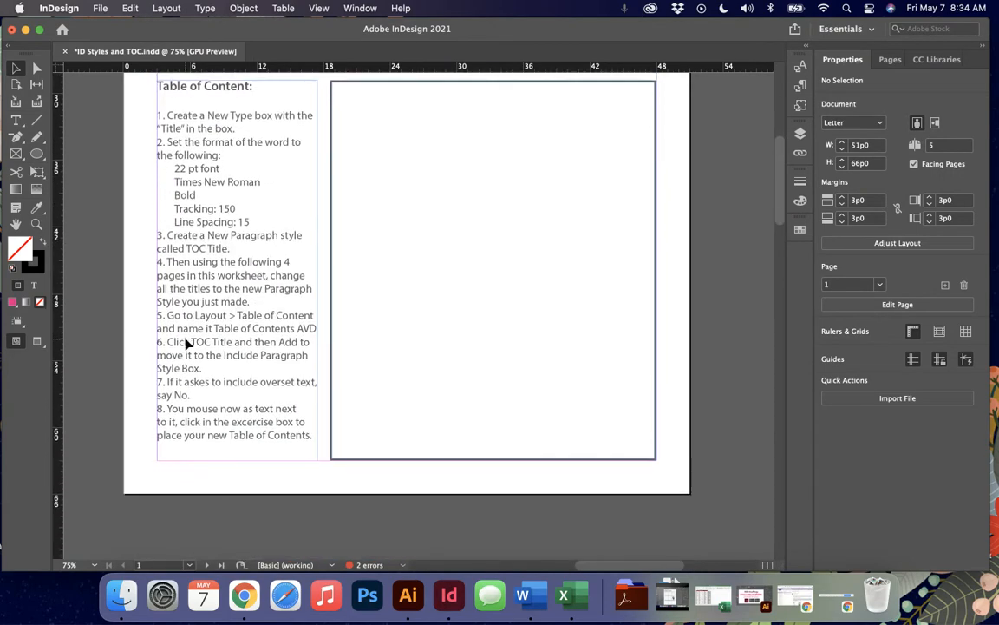
pyautogui.scroll(1, 186, 344)
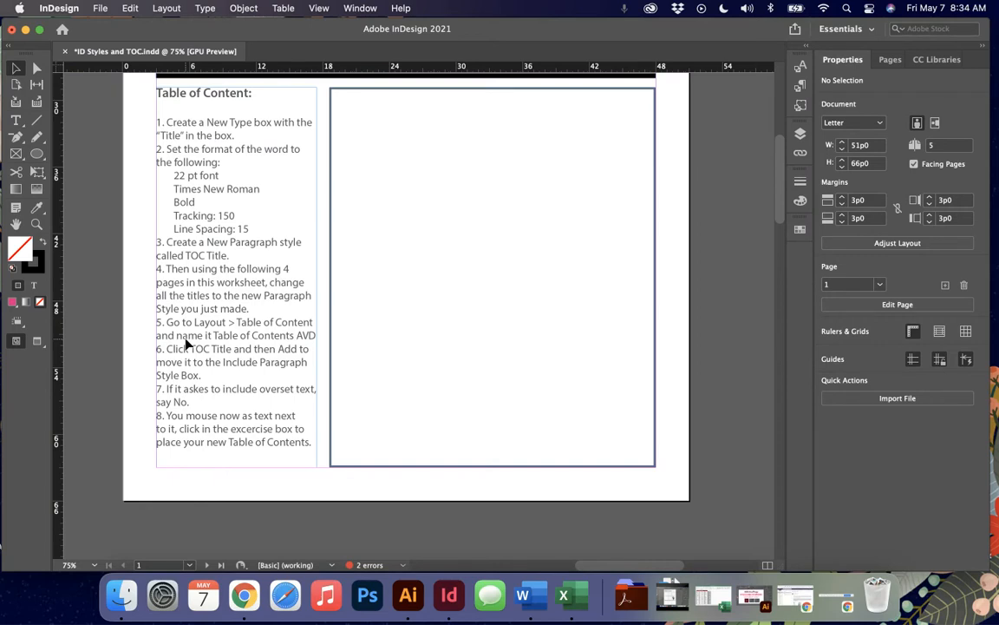
pyautogui.click(16, 120)
pyautogui.moveTo(340, 117); pyautogui.dragTo(612, 175)
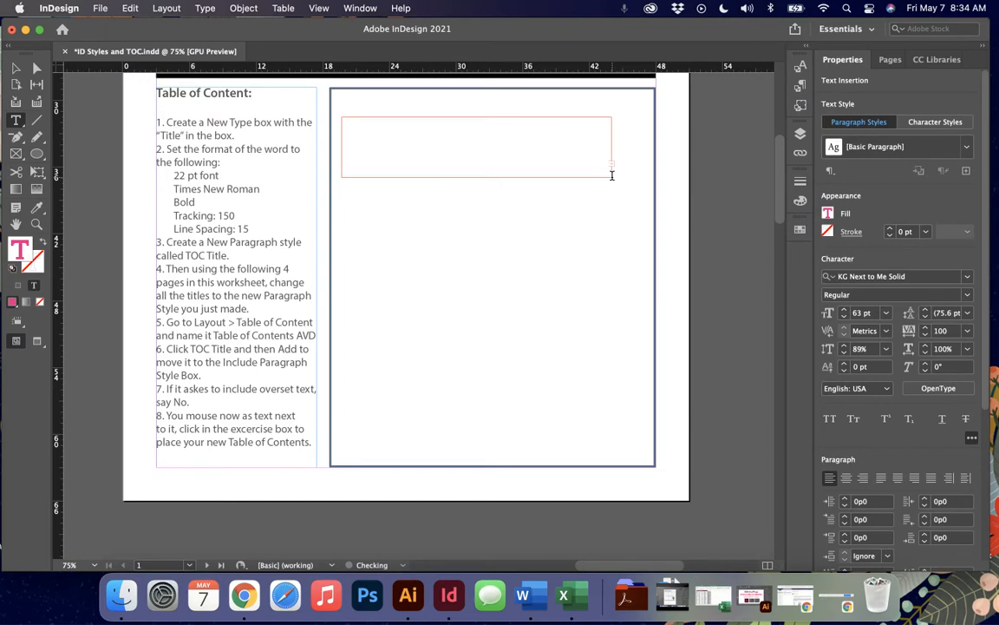
pyautogui.click(861, 312)
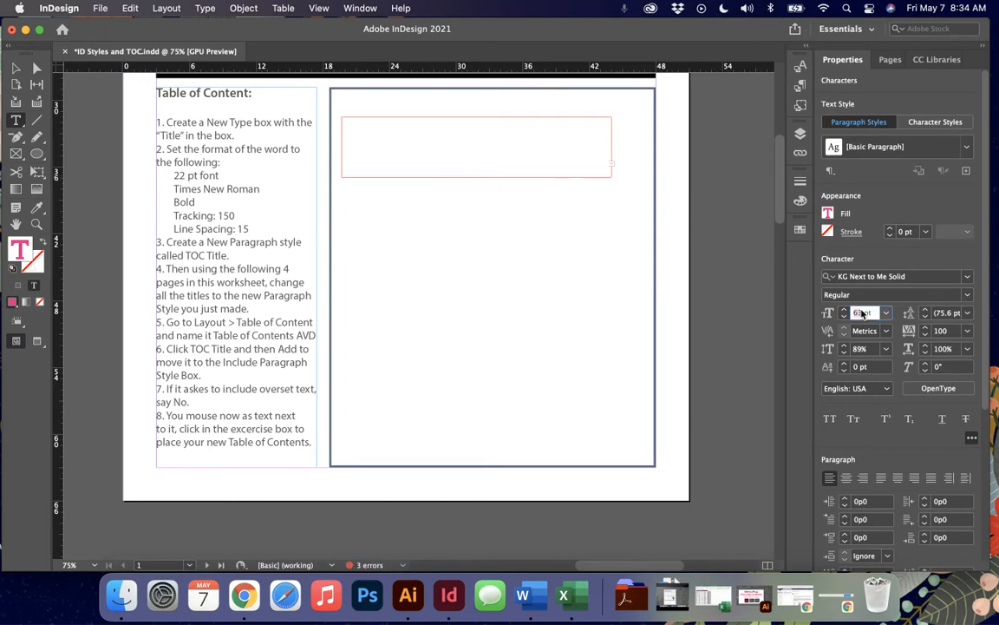
pyautogui.write('22')
pyautogui.press('Return')
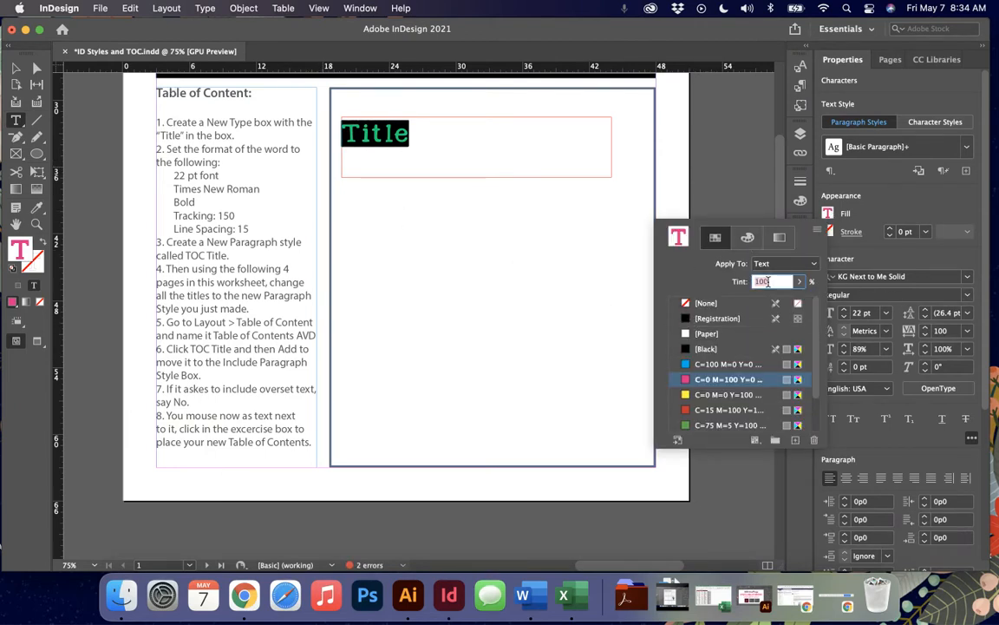
# - Colour the word "Title" [Black] and set its font to Times New Roman Bold
pyautogui.click(688, 349)
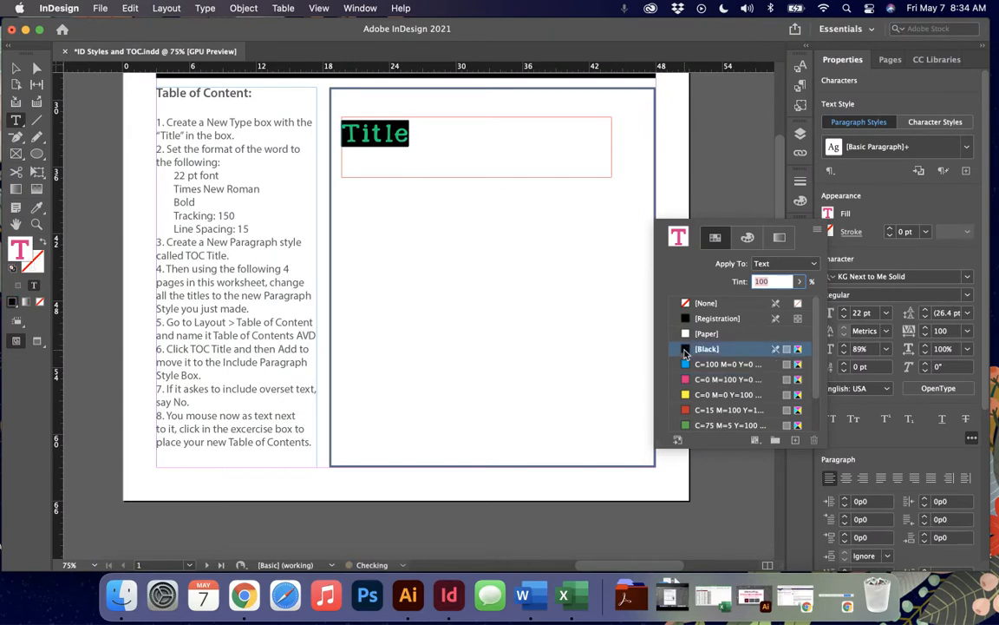
pyautogui.click(922, 276)
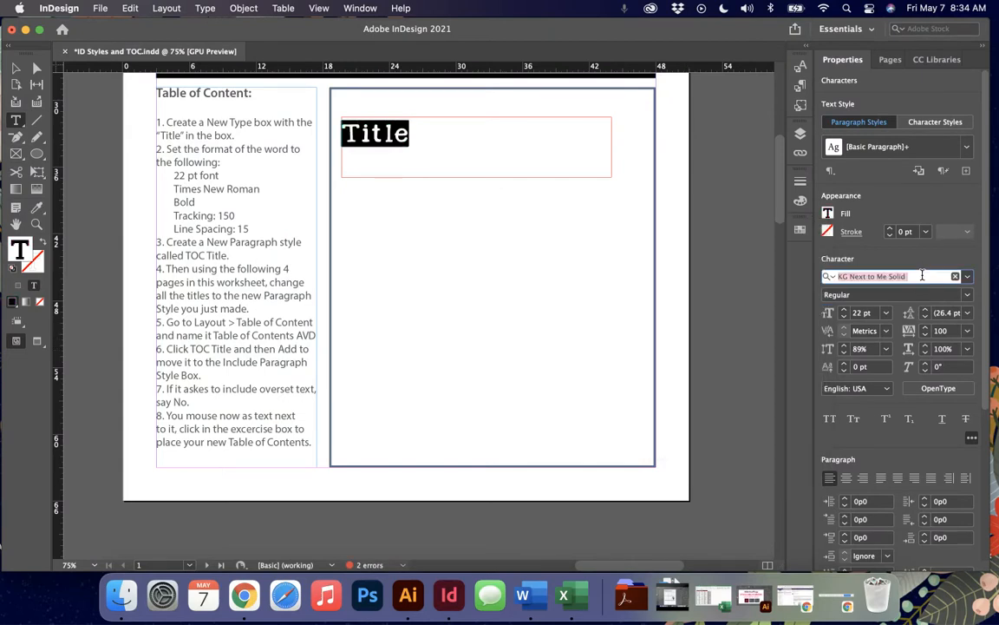
pyautogui.write('times')
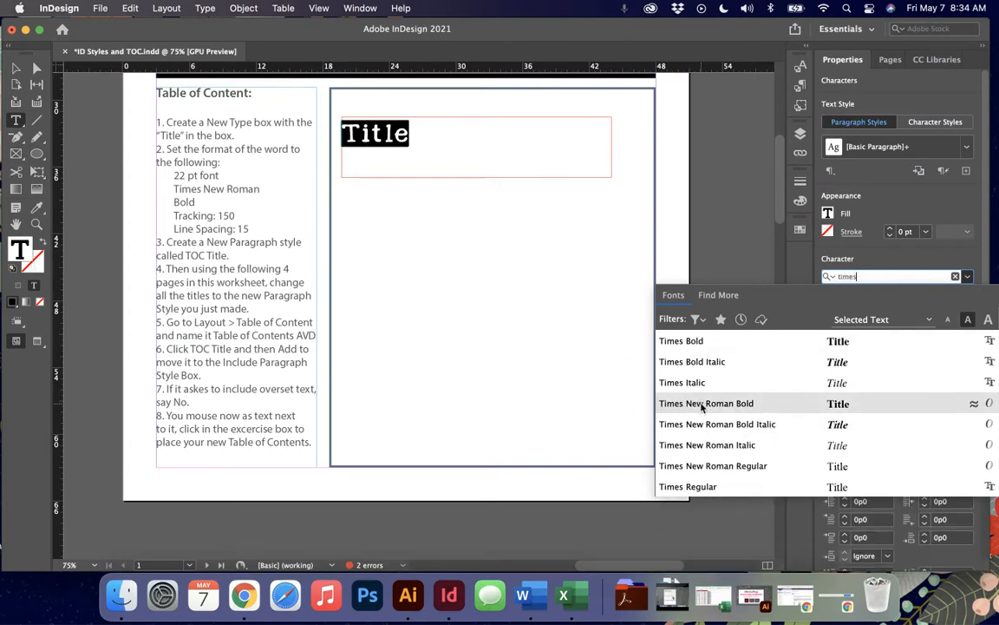
pyautogui.click(705, 404)
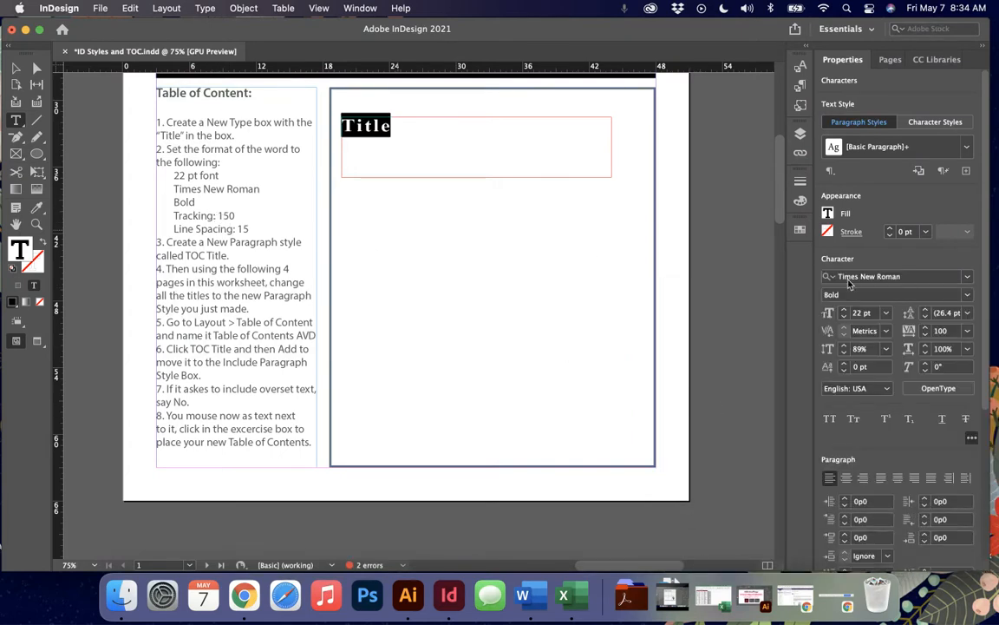
# - Set the word "Title" to a tracking of 150 and a leading of 15 pt
pyautogui.click(968, 331)
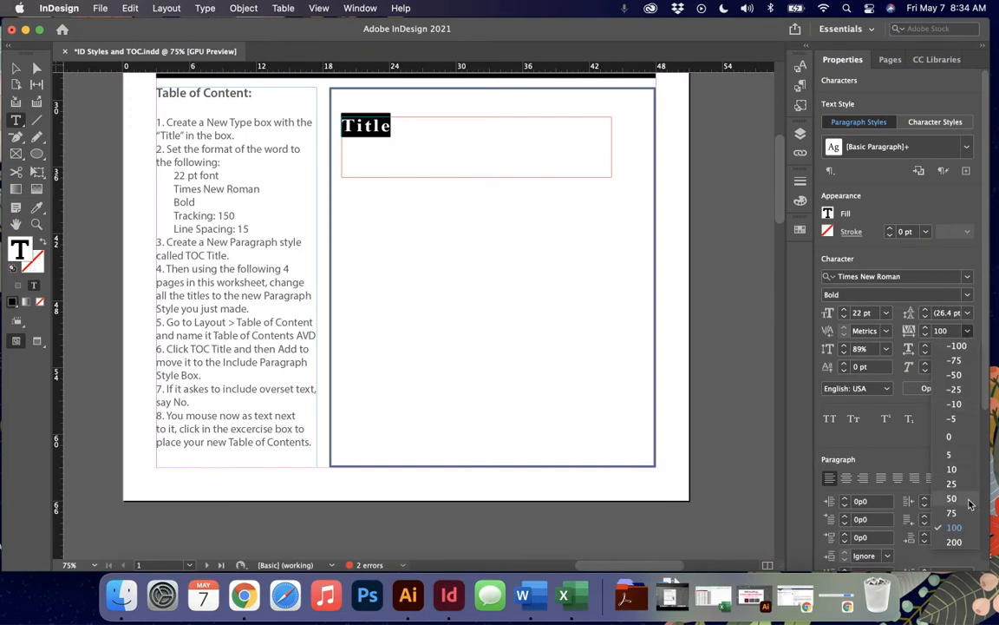
pyautogui.click(910, 334)
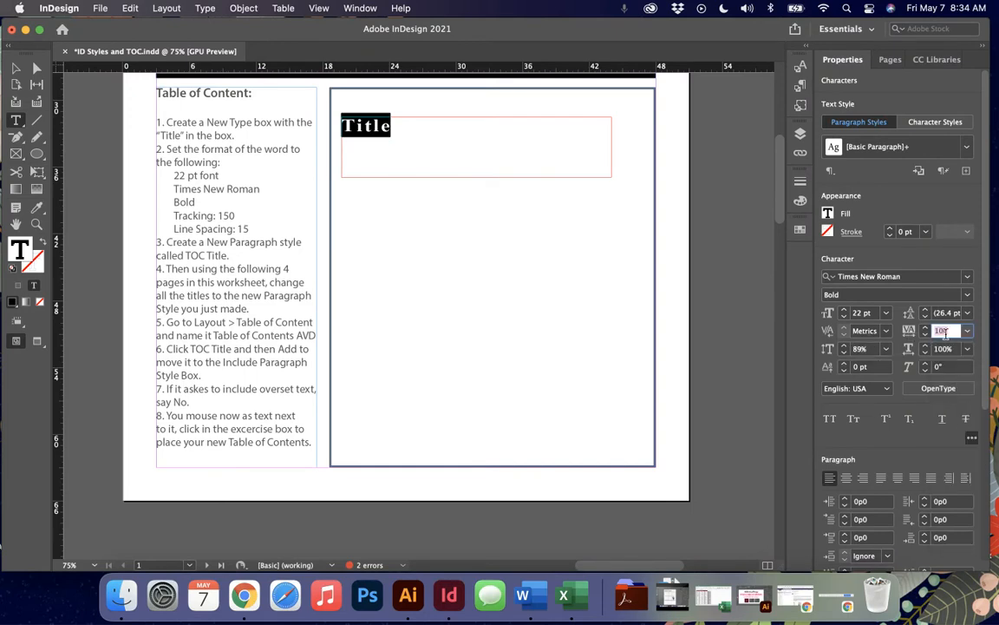
pyautogui.write('150')
pyautogui.press('Return')
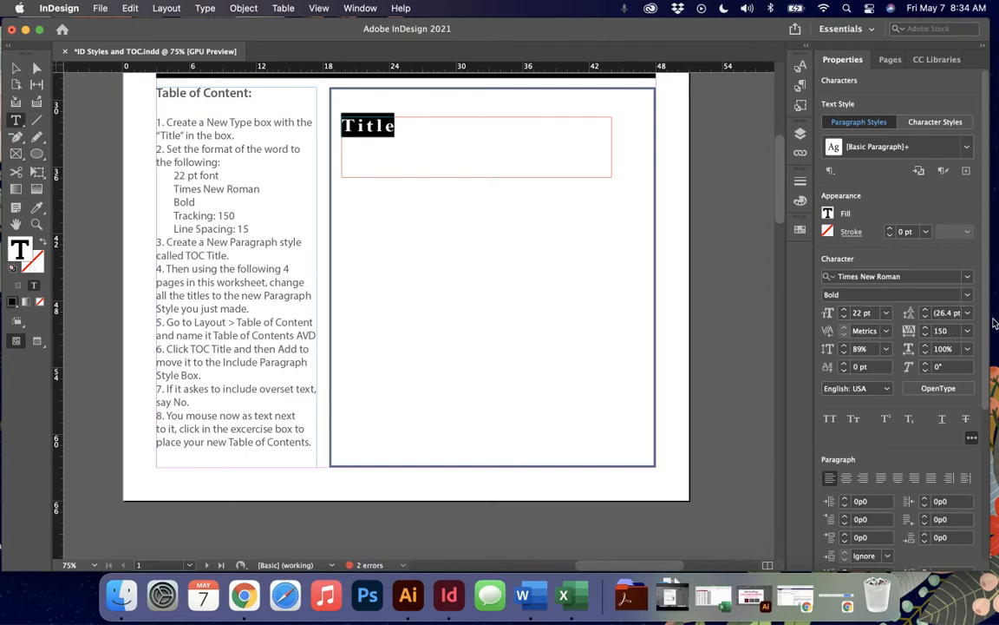
pyautogui.click(943, 314)
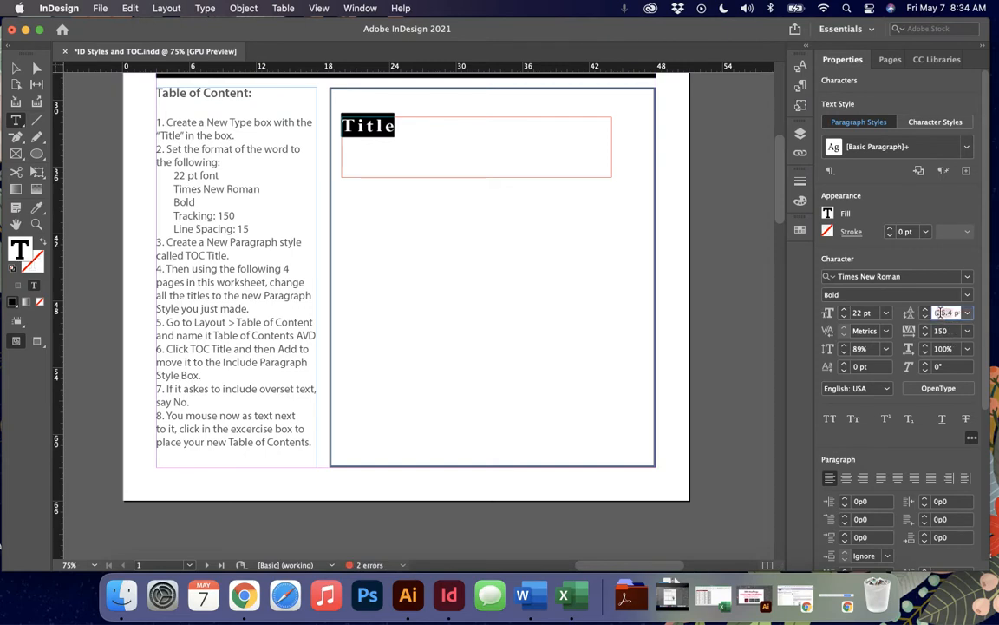
pyautogui.write('15')
pyautogui.press('Return')
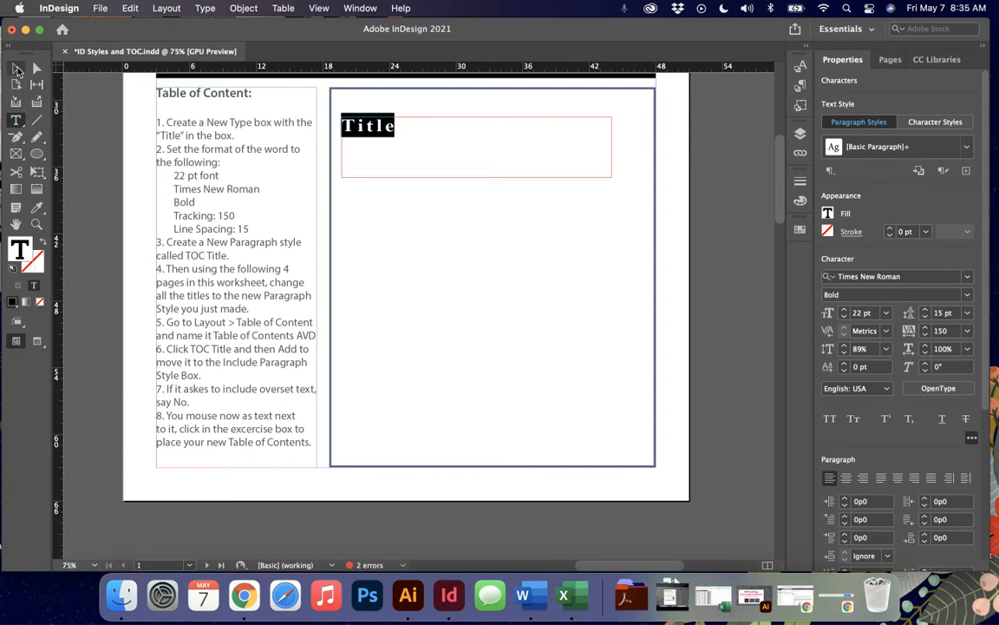
# - Create a paragraph style from the Title text frame and name it TOC Title
pyautogui.click(16, 69)
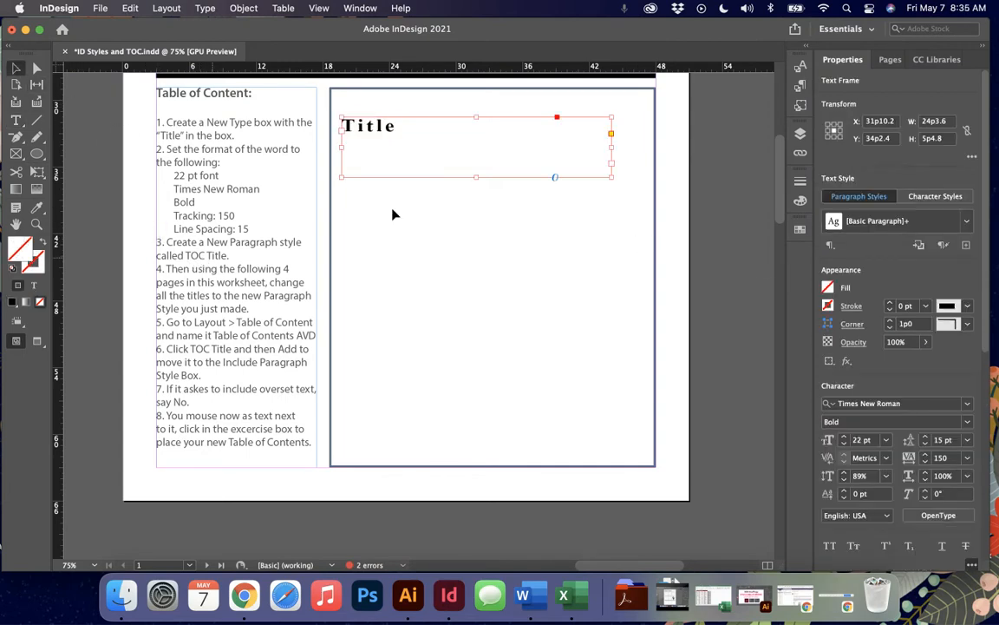
pyautogui.click(800, 86)
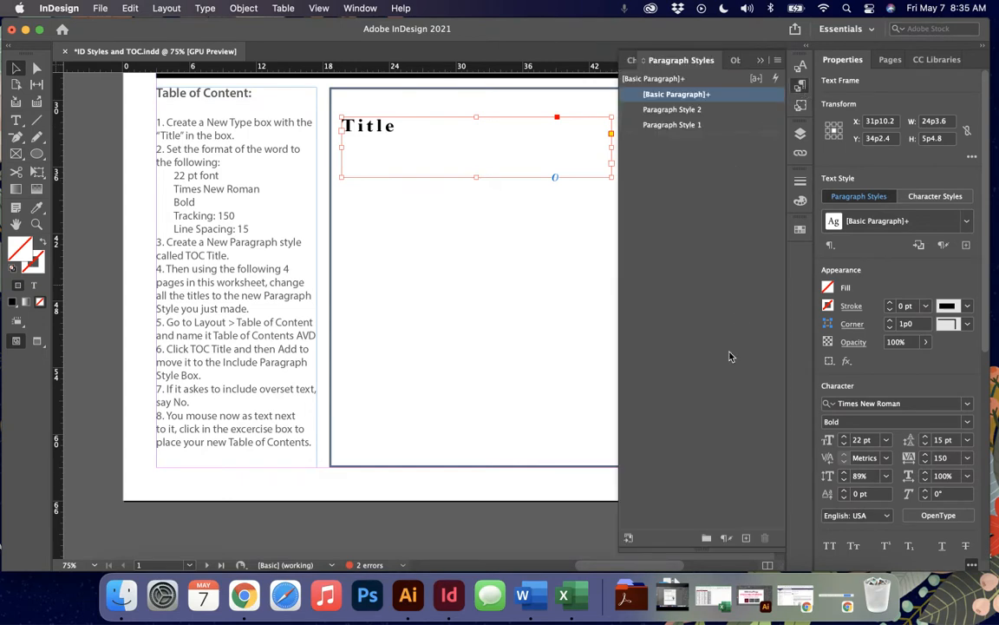
pyautogui.click(746, 537)
pyautogui.doubleClick(659, 140)
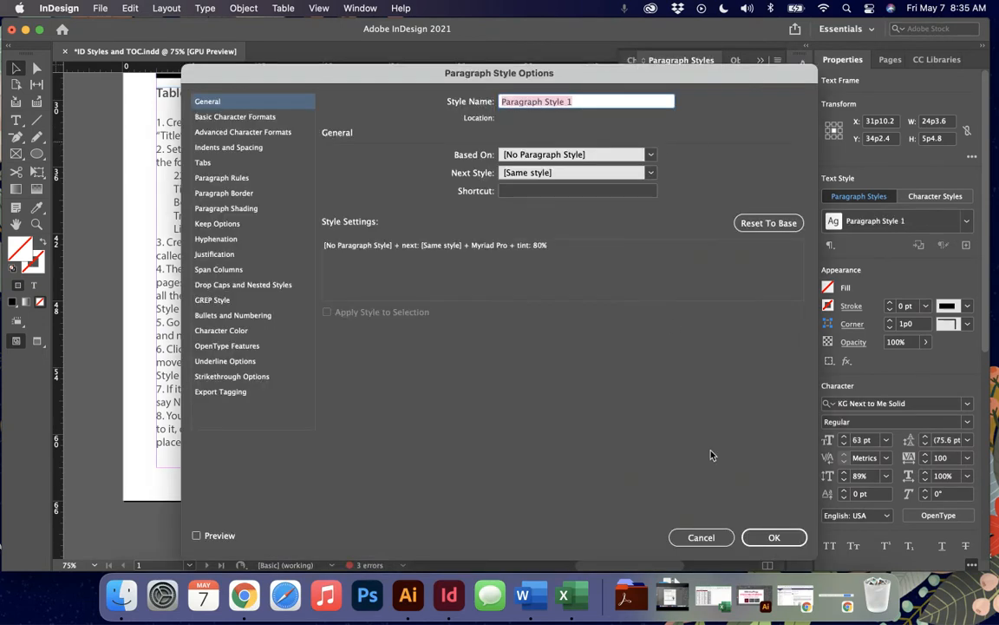
pyautogui.click(701, 537)
pyautogui.doubleClick(672, 110)
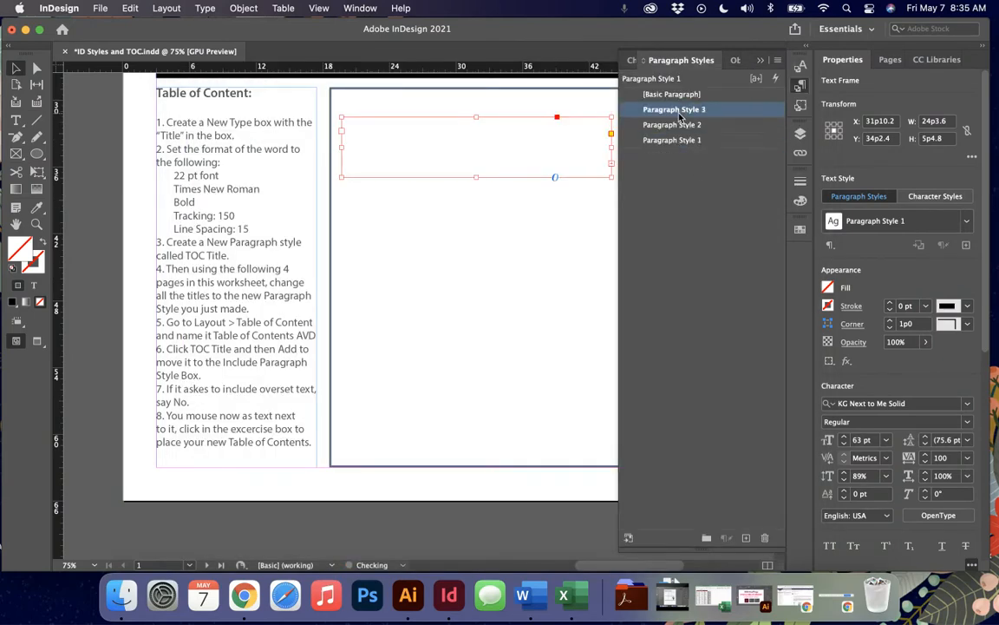
pyautogui.write('TOC Title')
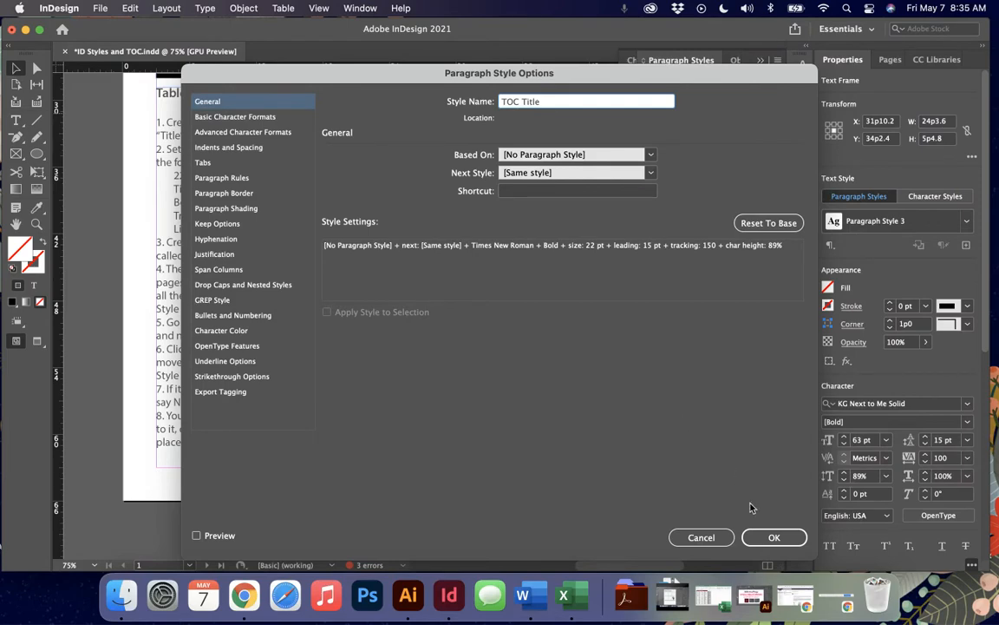
pyautogui.click(774, 537)
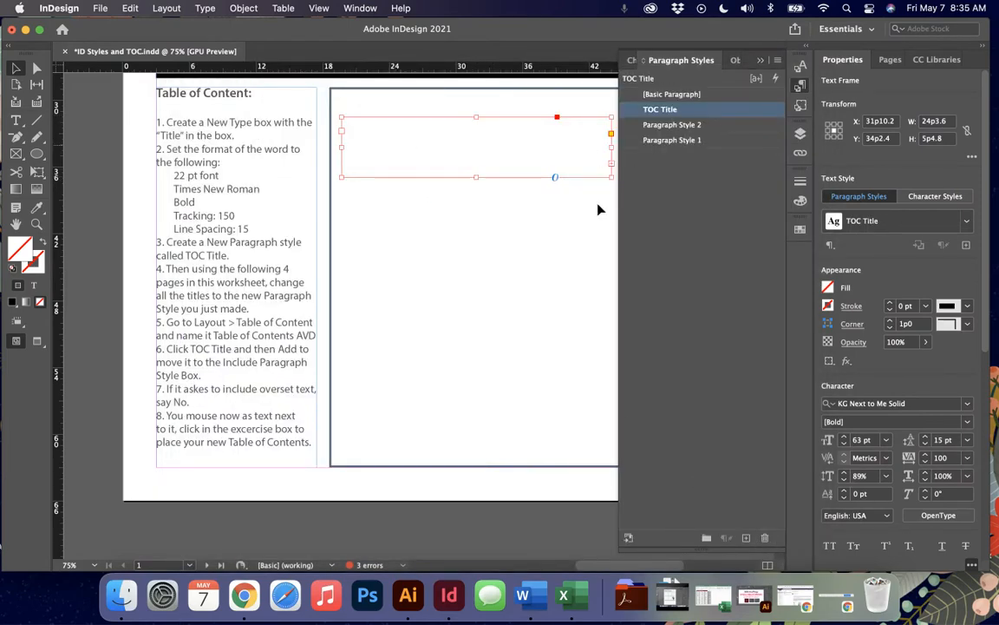
# - Undo the TOC Title naming and the paragraph styles applied to the Title frame
pyautogui.press('super+z')
pyautogui.press('super+z')
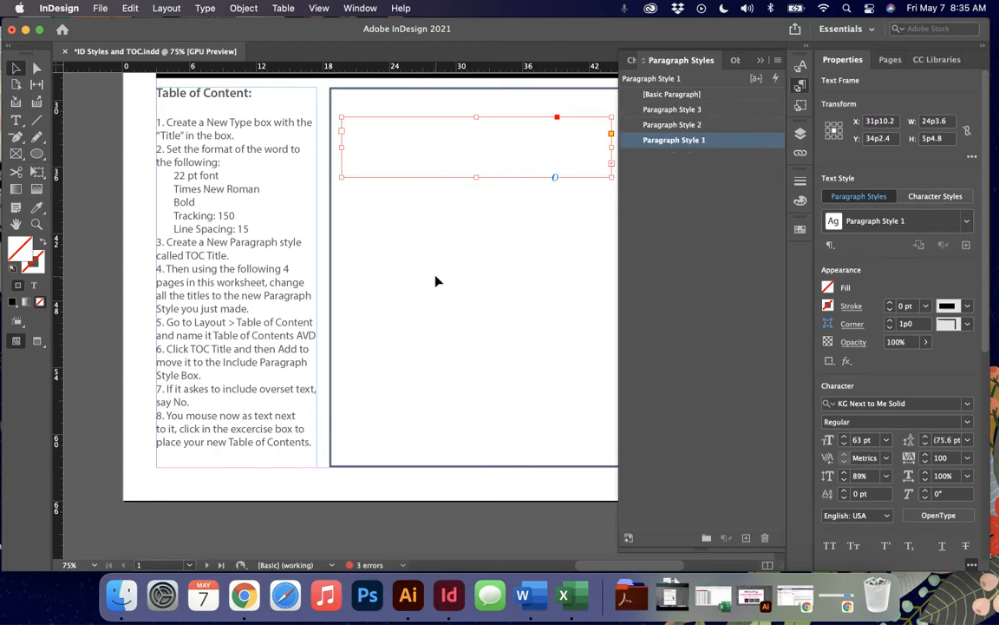
pyautogui.press('super+z')
pyautogui.click(689, 113)
pyautogui.press('super+z')
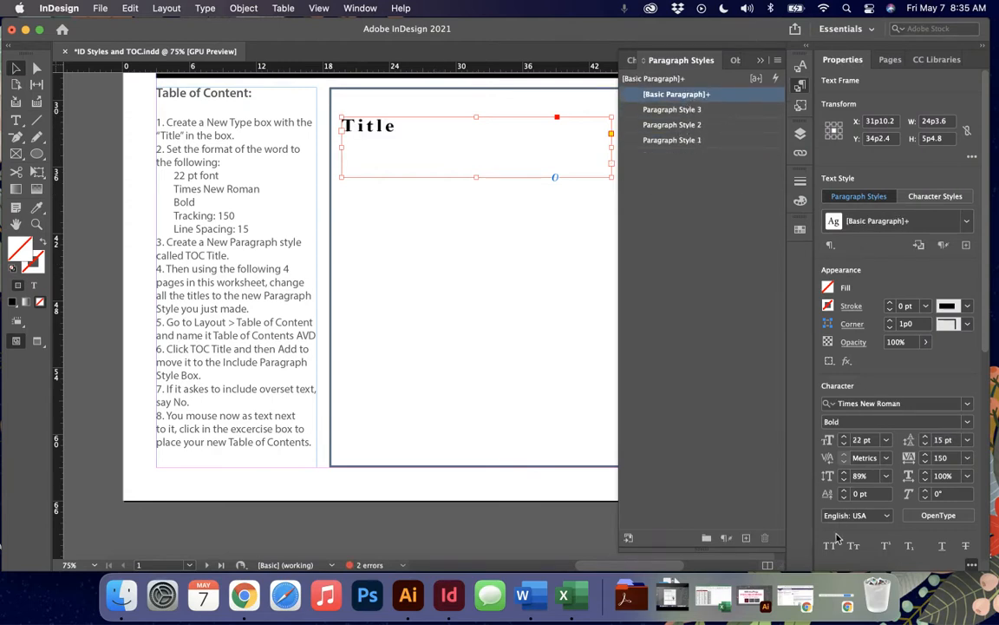
# - Create a new paragraph style from the formatted Title frame and name the style TOC Title
pyautogui.click(746, 538)
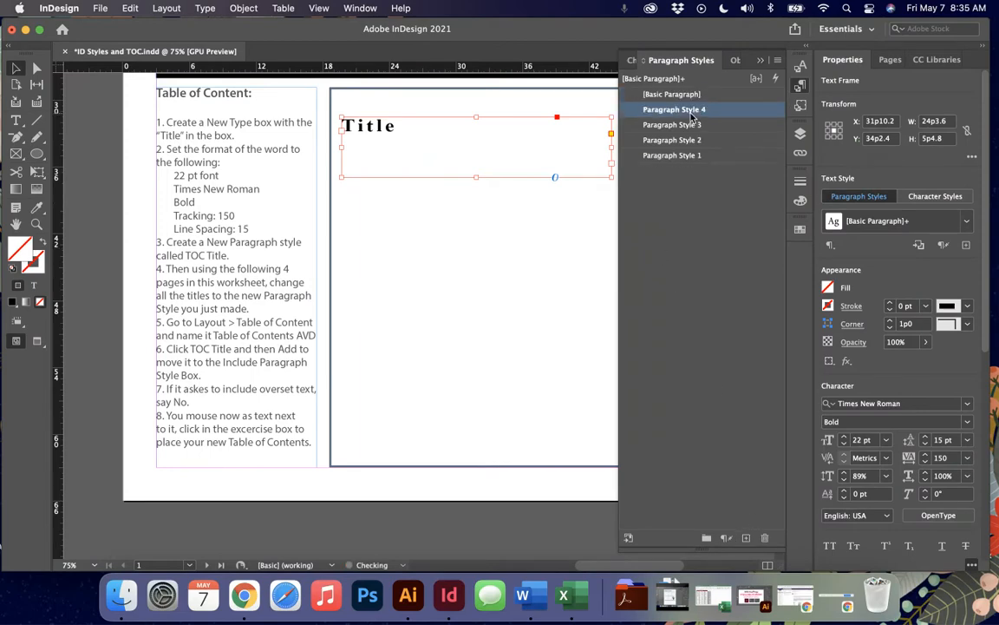
pyautogui.doubleClick(692, 113)
pyautogui.write('TOC Ti')
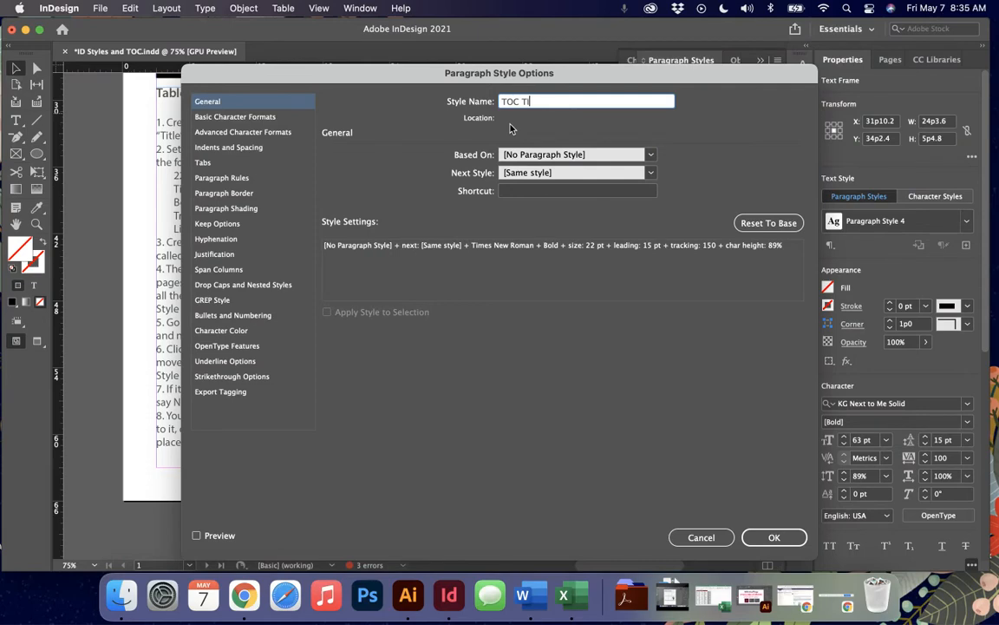
pyautogui.write('tle')
pyautogui.click(773, 537)
# - Select Paragraph Style 3 through Paragraph Style 1 in the style list and create another paragraph style
pyautogui.click(672, 125)
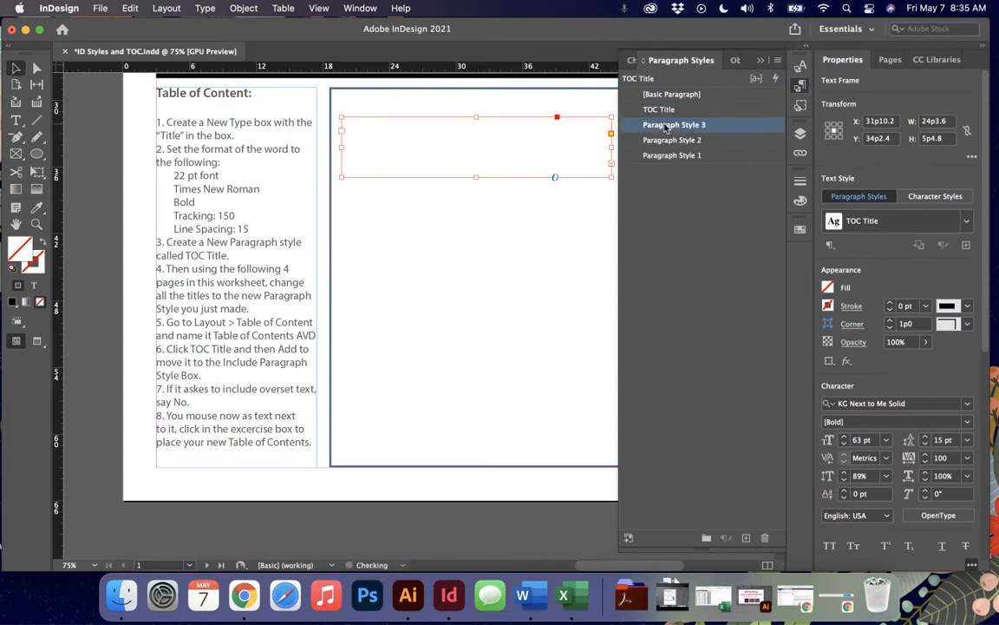
pyautogui.keyDown('shift'); pyautogui.click(676, 156); pyautogui.keyUp('shift')
pyautogui.click(746, 538)
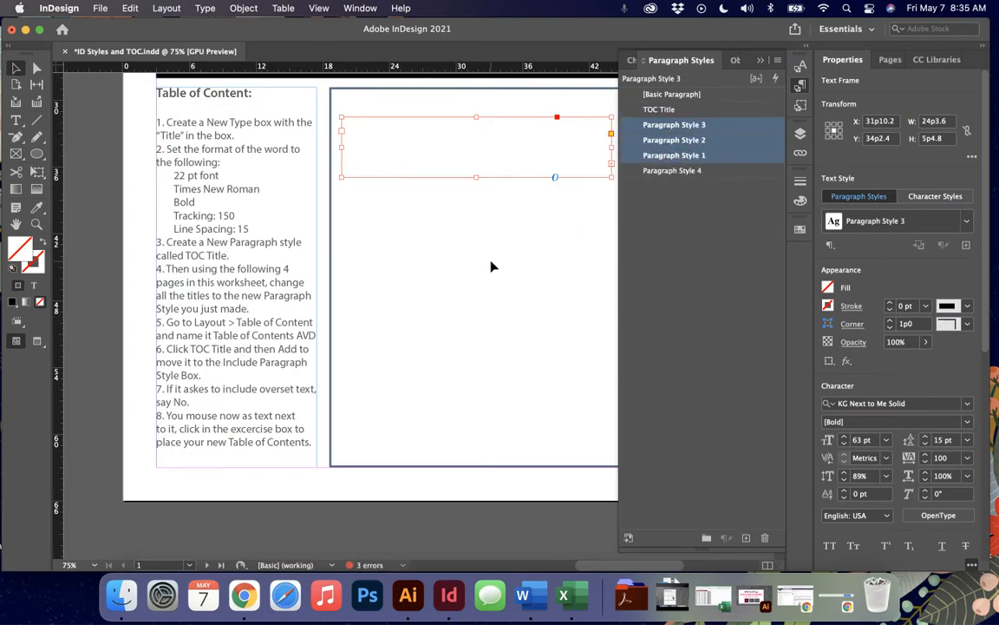
# - Undo the latest paragraph style changes on the Title frame until its Times New Roman formatting is back, and clear the style highlight
pyautogui.press('super+z')
pyautogui.press('super+z')
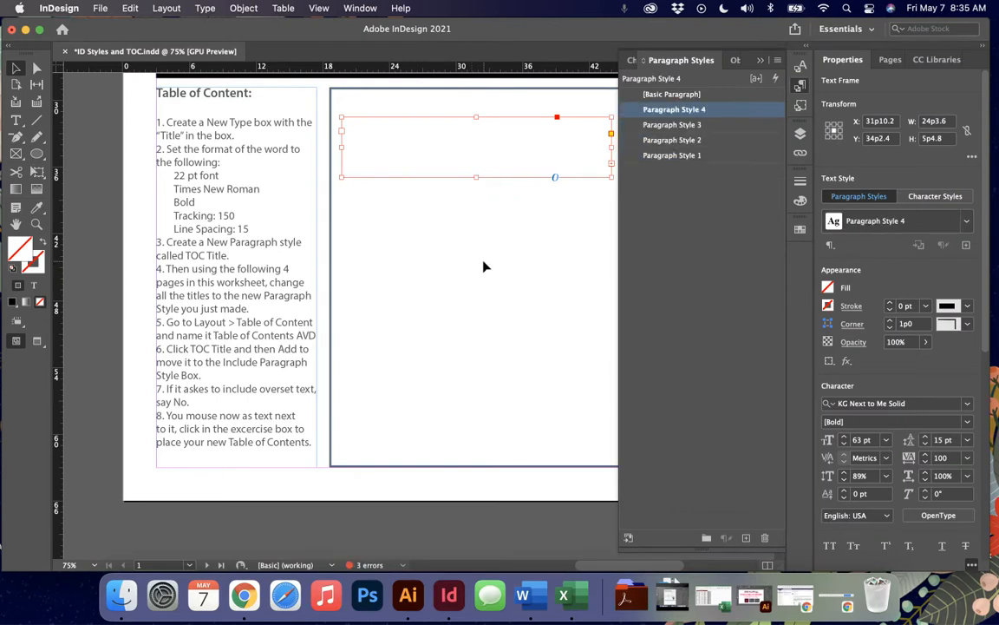
pyautogui.press('super+z')
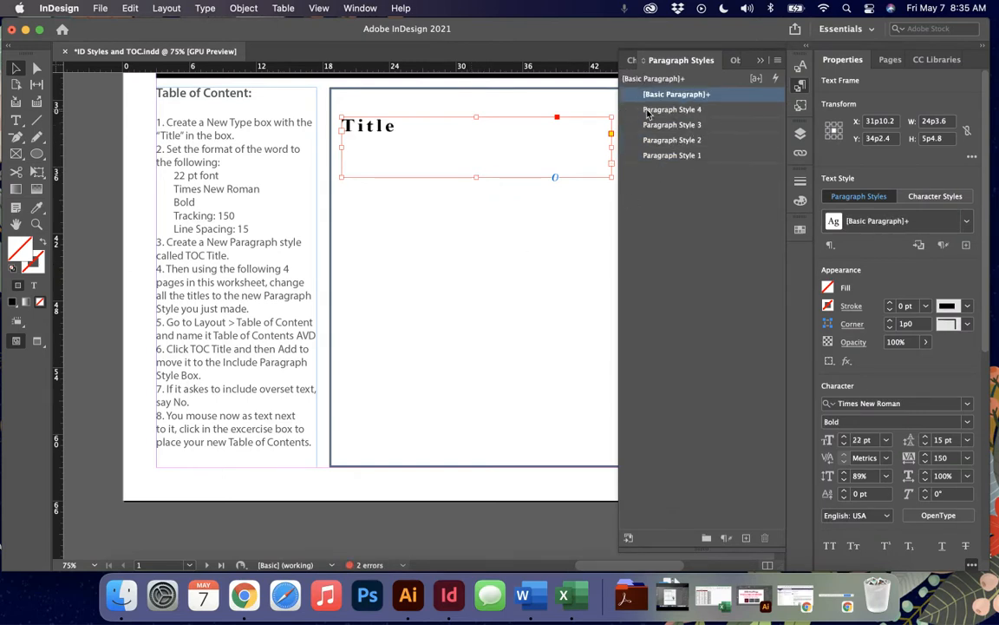
pyautogui.click(694, 109)
pyautogui.press('super+z')
pyautogui.click(704, 183)
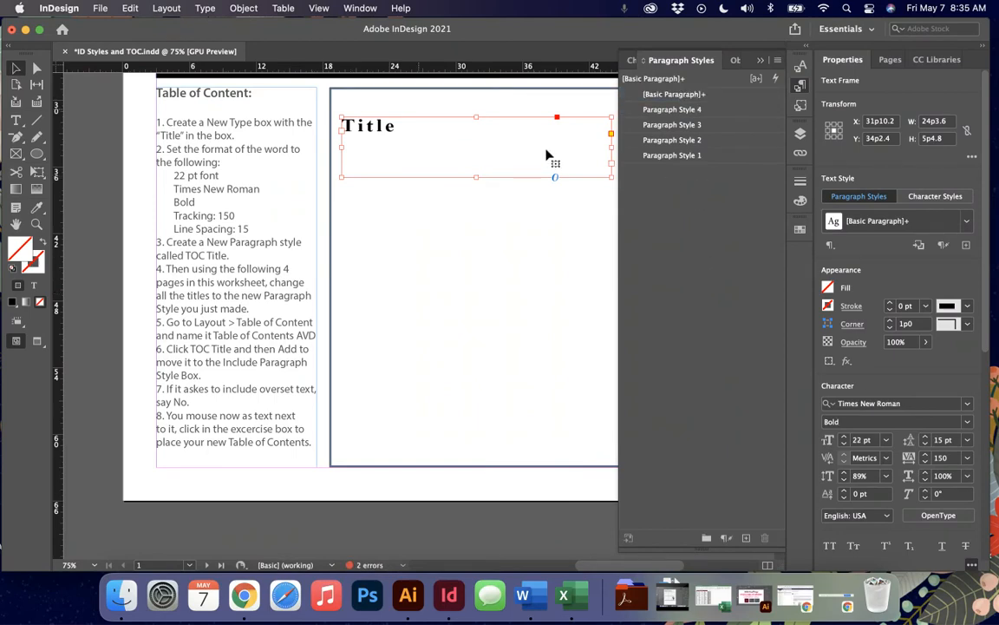
# - Create another paragraph style from the Title frame without renaming it, and enlarge the frame to about 14p1 high
pyautogui.click(751, 540)
pyautogui.doubleClick(669, 171)
pyautogui.click(701, 537)
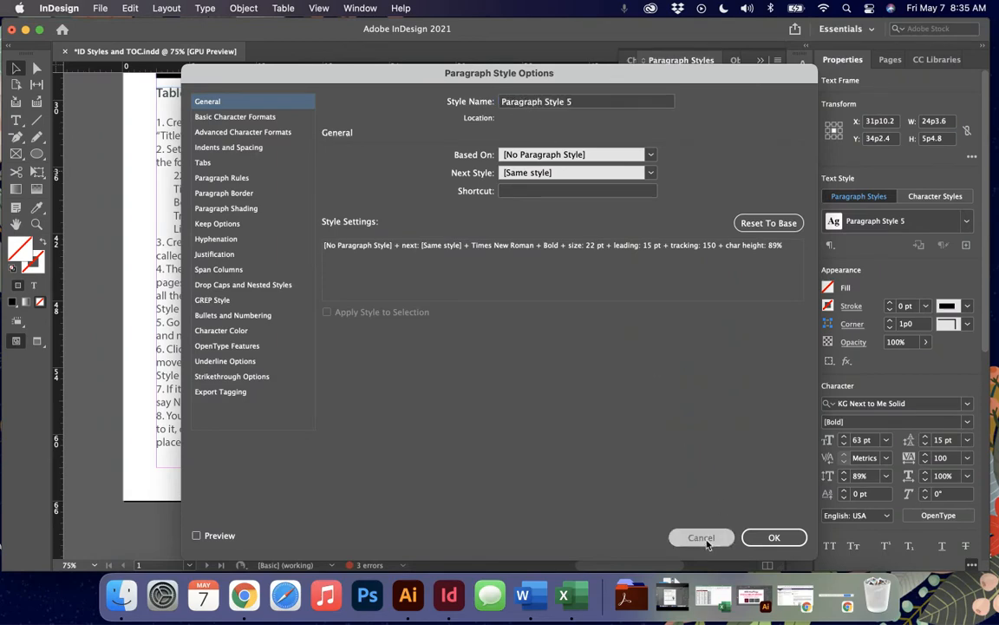
pyautogui.click(484, 131)
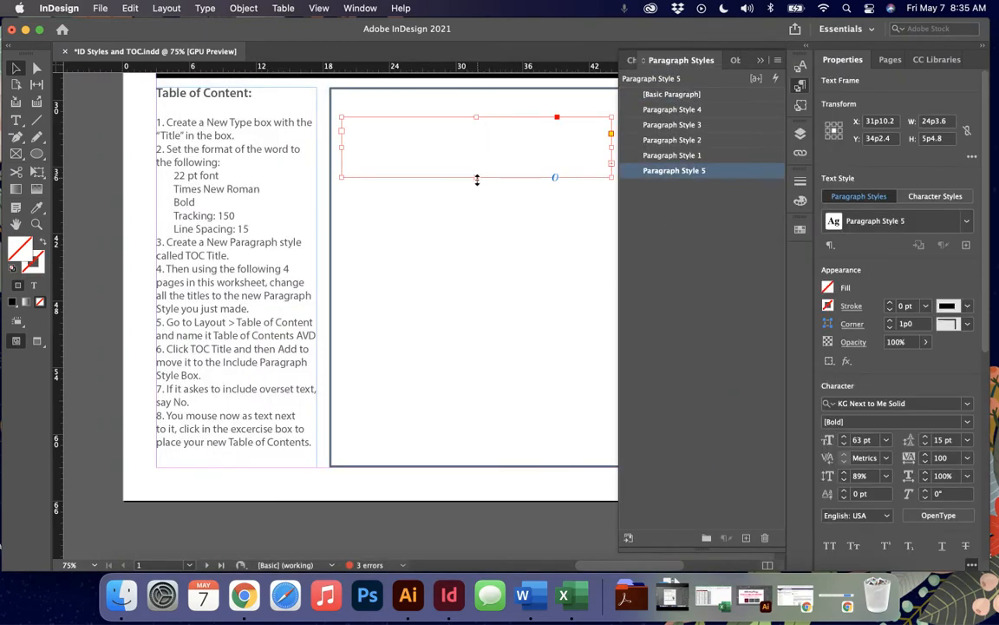
pyautogui.moveTo(481, 181); pyautogui.dragTo(475, 274)
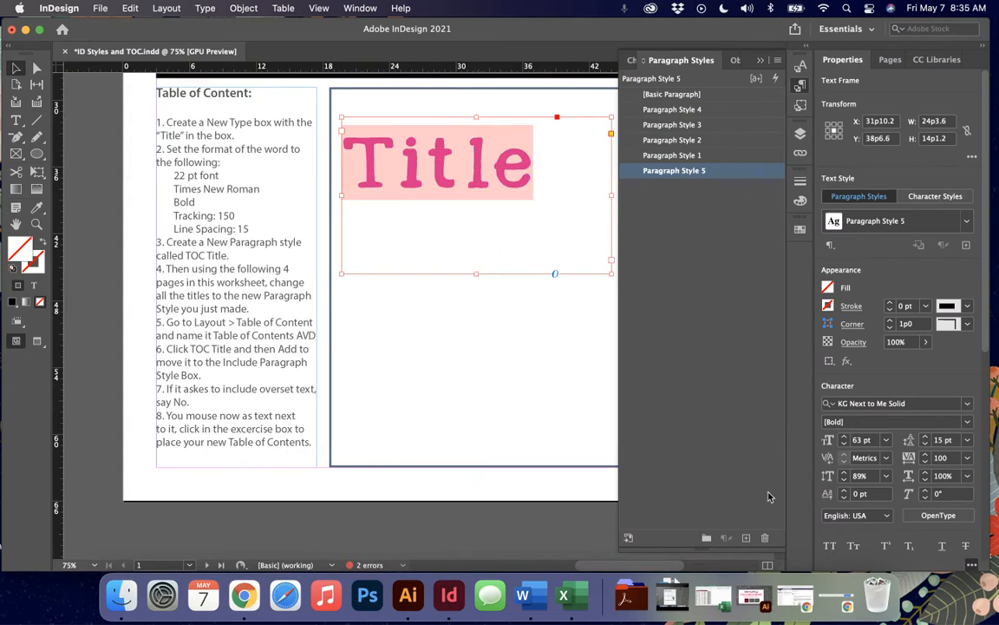
# - Delete Paragraph Style 5, Paragraph Style 1 and Paragraph Style 2, replacing each with [Basic Paragraph]
pyautogui.click(765, 538)
pyautogui.click(585, 341)
pyautogui.click(698, 155)
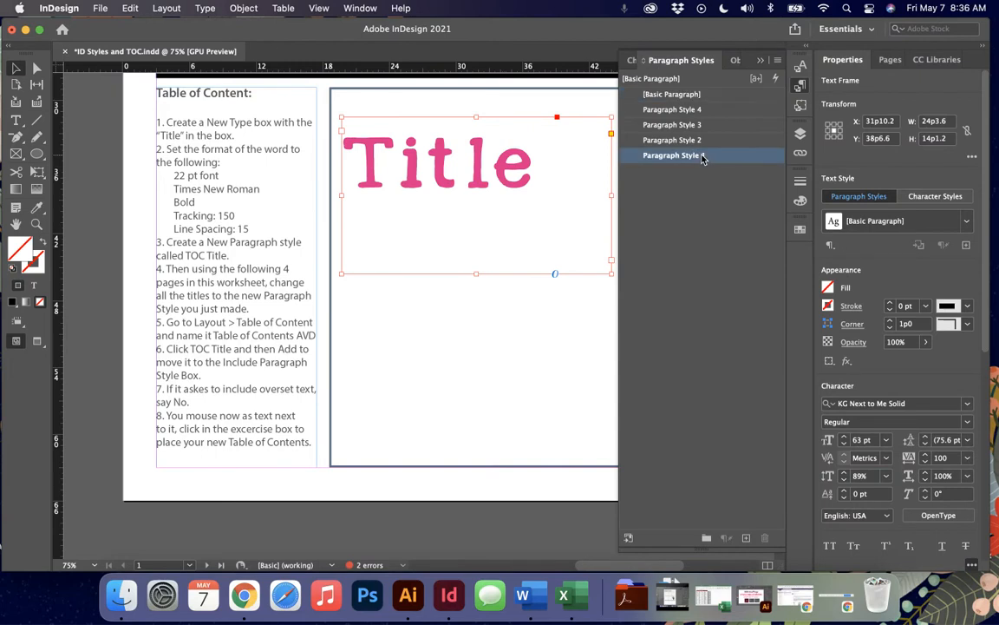
pyautogui.click(763, 539)
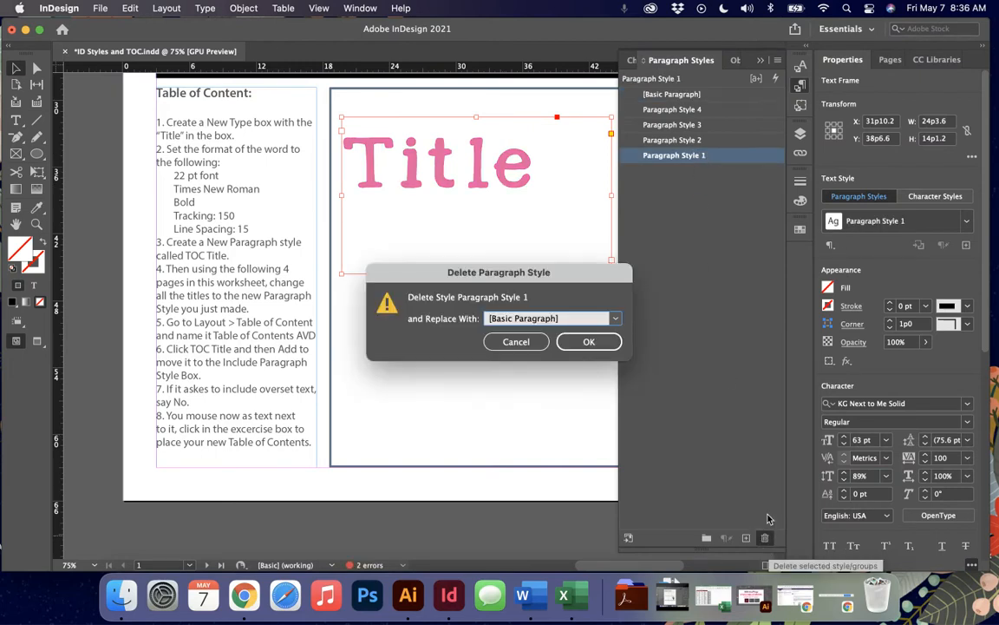
pyautogui.click(586, 343)
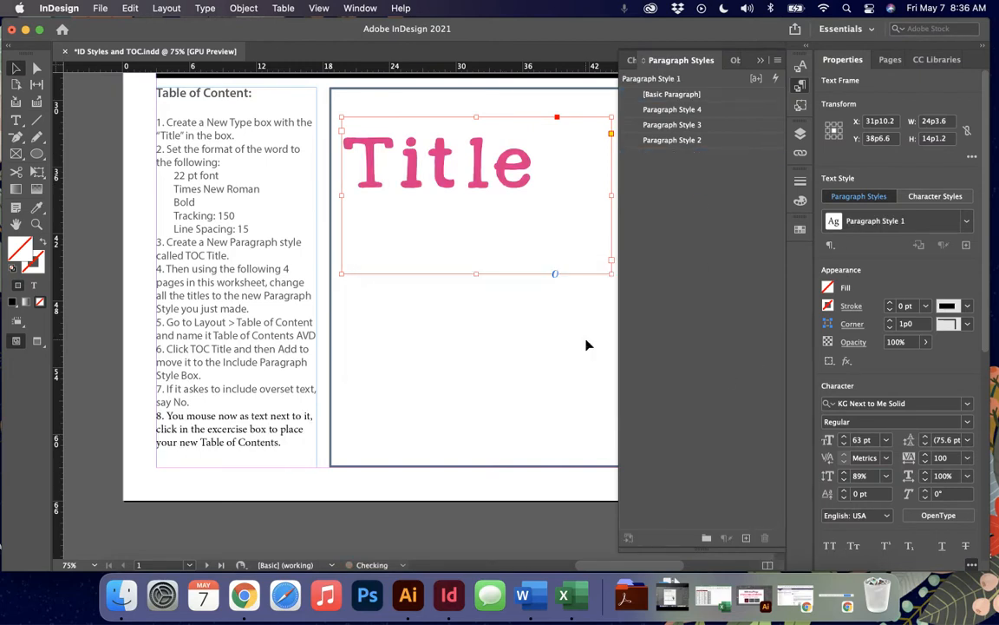
pyautogui.click(671, 139)
pyautogui.click(764, 538)
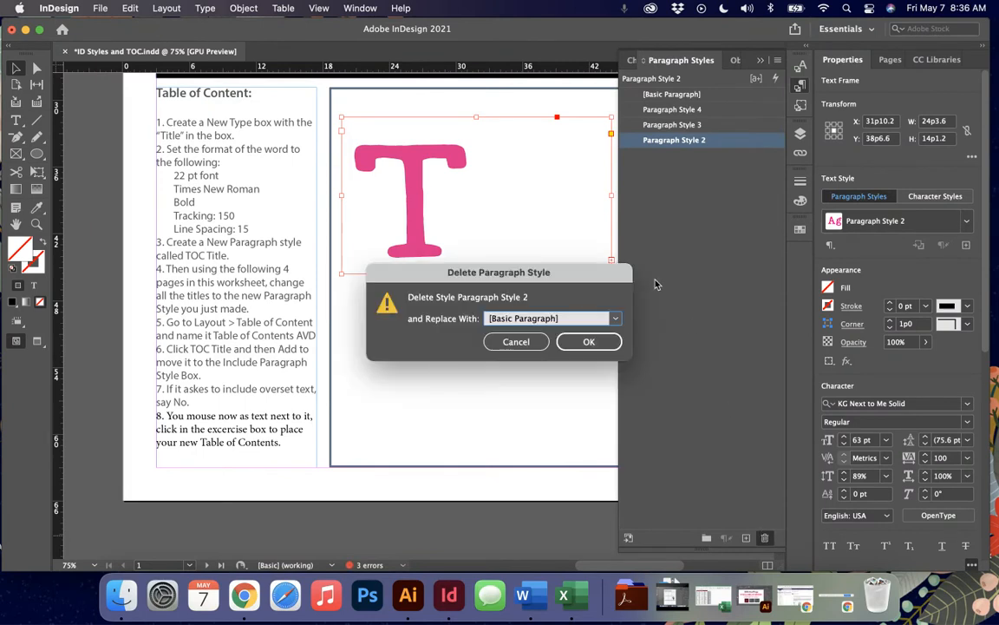
pyautogui.click(588, 343)
# - Delete Paragraph Style 3 and Paragraph Style 4, replacing each with [Basic Paragraph]
pyautogui.click(694, 126)
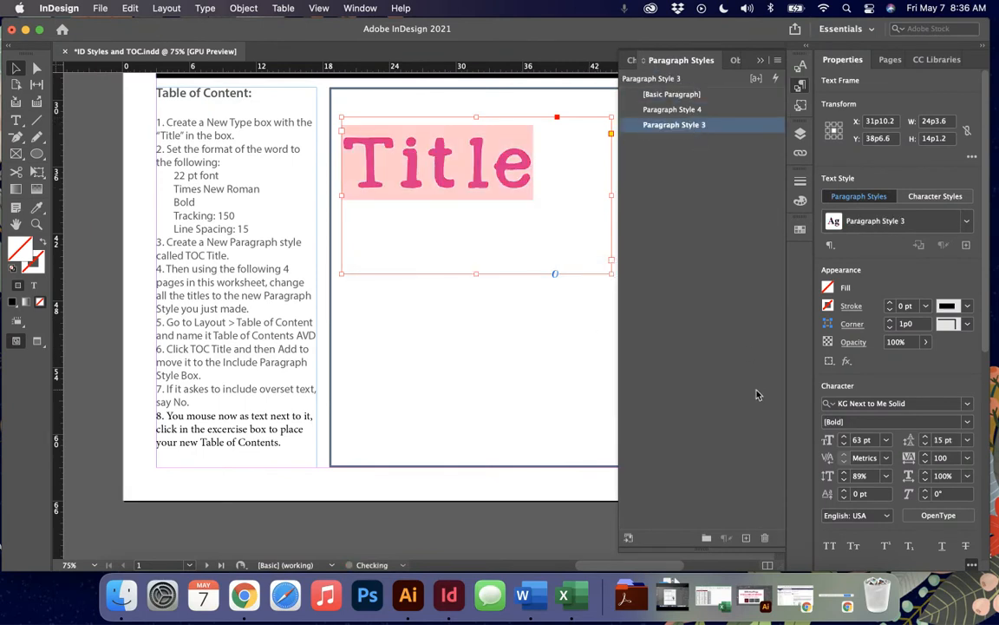
pyautogui.click(764, 538)
pyautogui.click(588, 344)
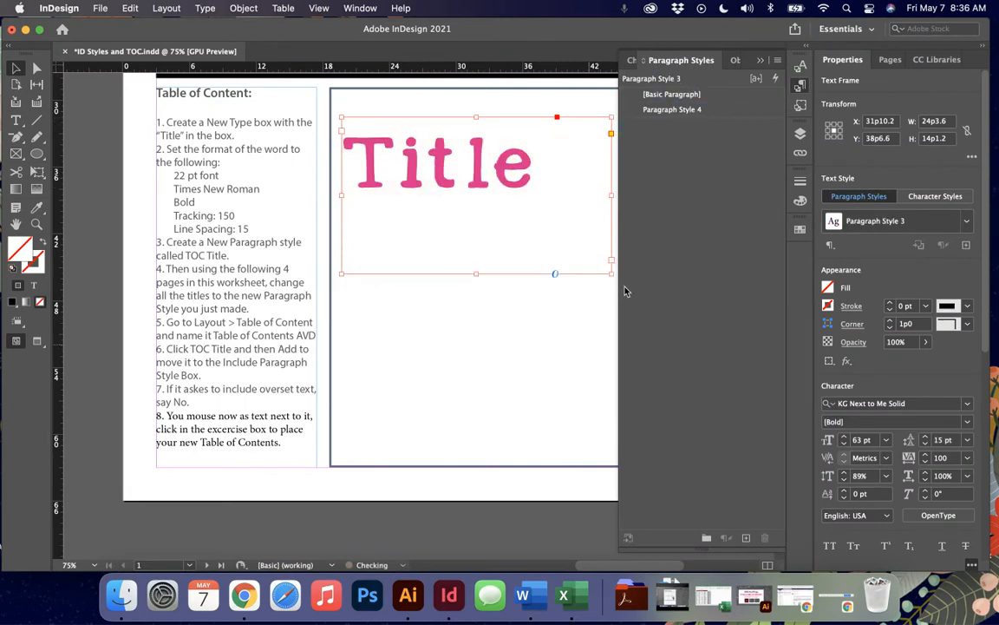
pyautogui.click(672, 109)
pyautogui.click(764, 538)
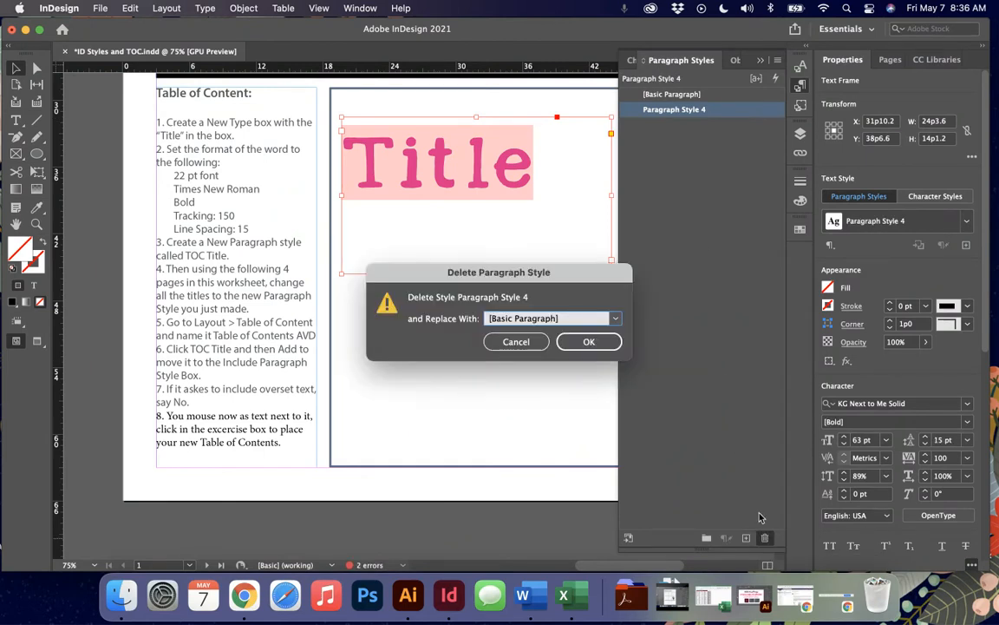
pyautogui.click(588, 344)
# - Format the word Title in the exercise box as 22 pt Times New Roman Bold
pyautogui.doubleClick(440, 189)
pyautogui.doubleClick(440, 188)
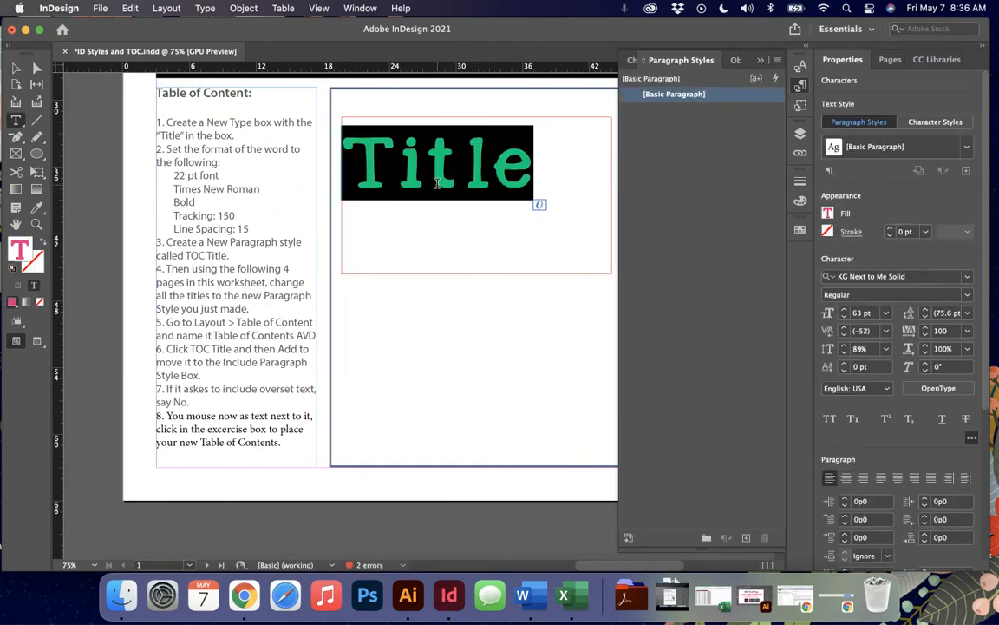
pyautogui.doubleClick(861, 313)
pyautogui.write('22')
pyautogui.press('Return')
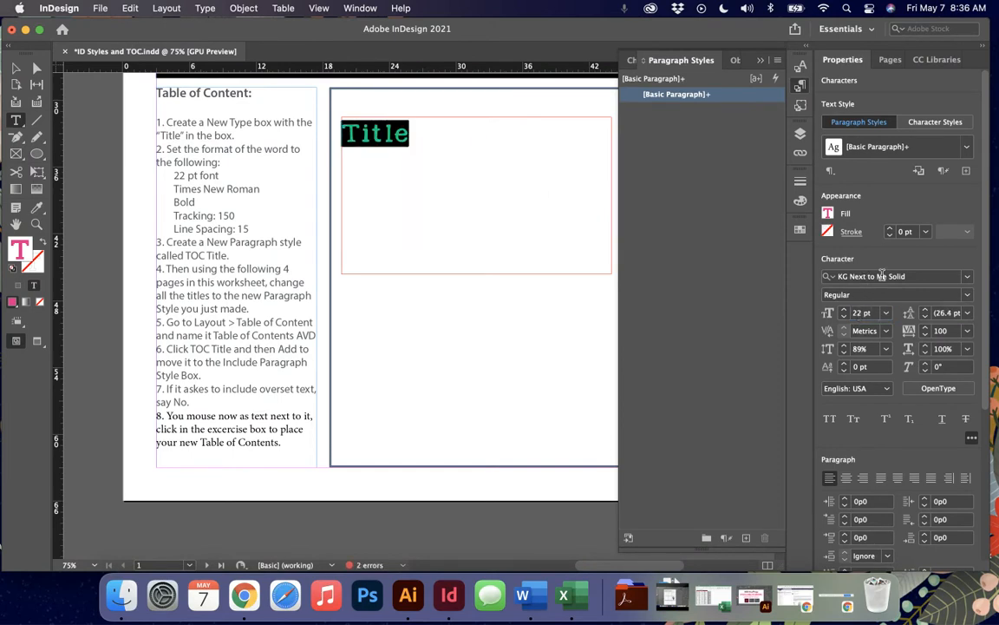
pyautogui.click(884, 277)
pyautogui.write('Times')
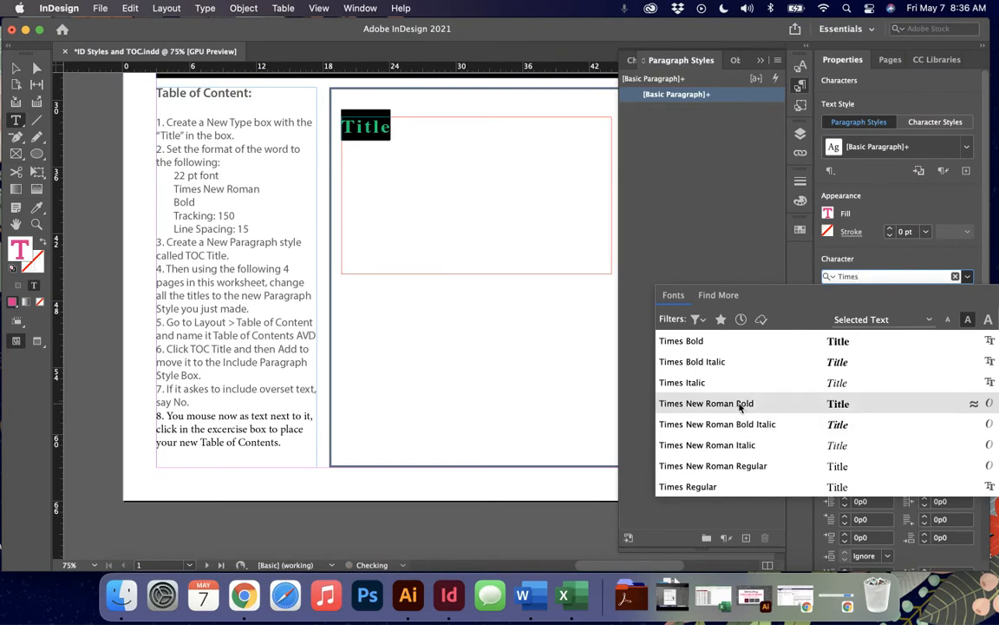
pyautogui.click(737, 404)
# - Set the Title text's tracking to 150, its leading to 15 pt and its text fill to [Black]
pyautogui.click(942, 331)
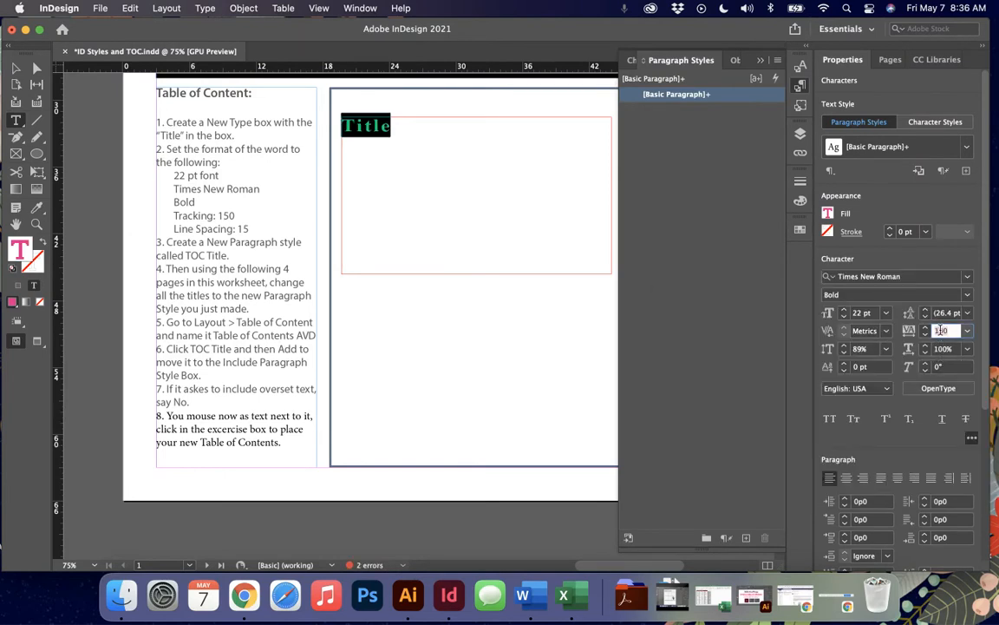
pyautogui.press('Return')
pyautogui.click(943, 314)
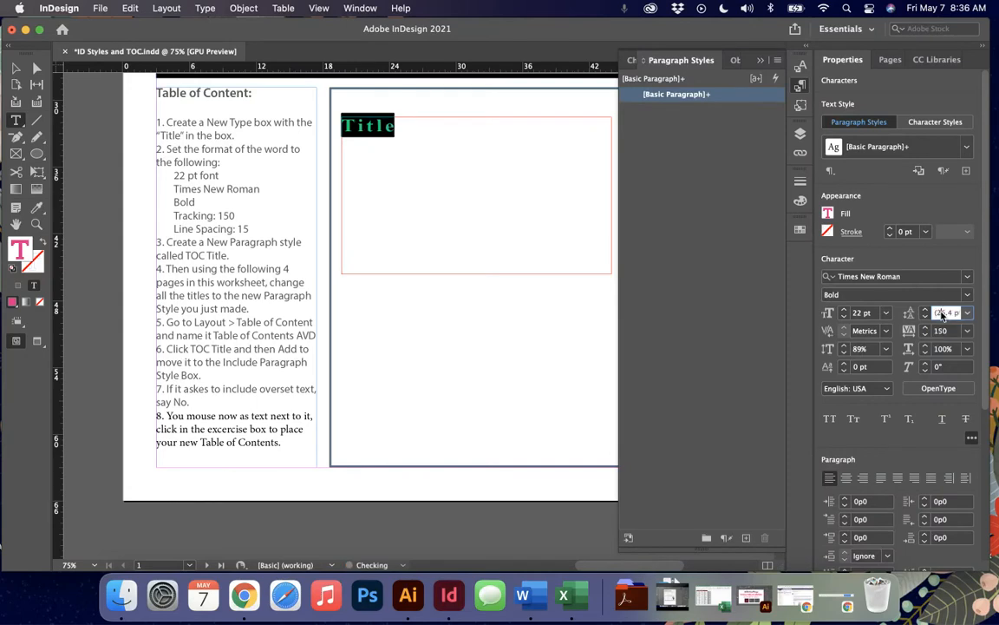
pyautogui.write('15')
pyautogui.click(828, 215)
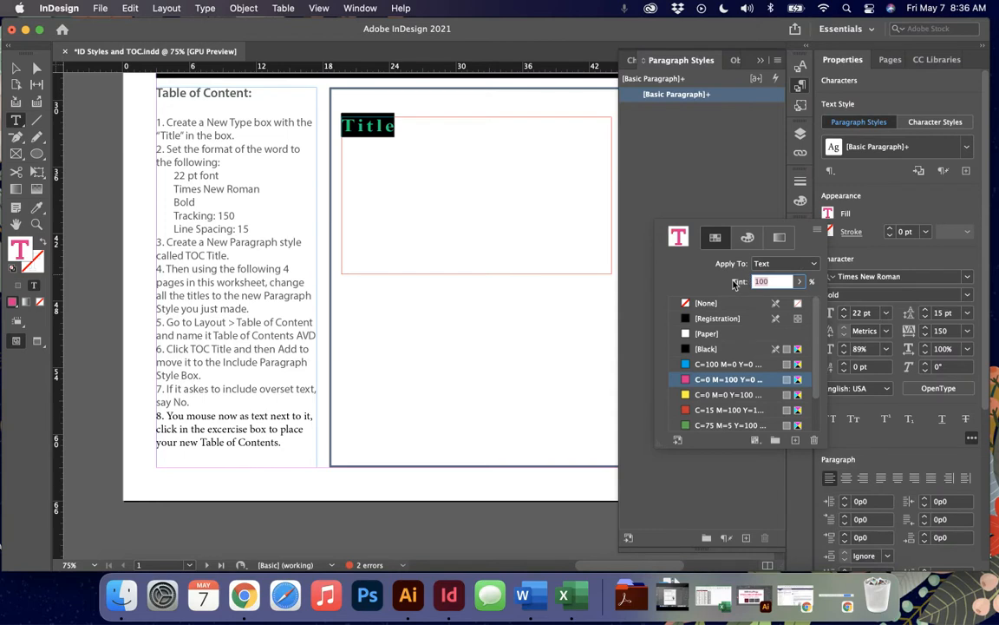
pyautogui.click(701, 349)
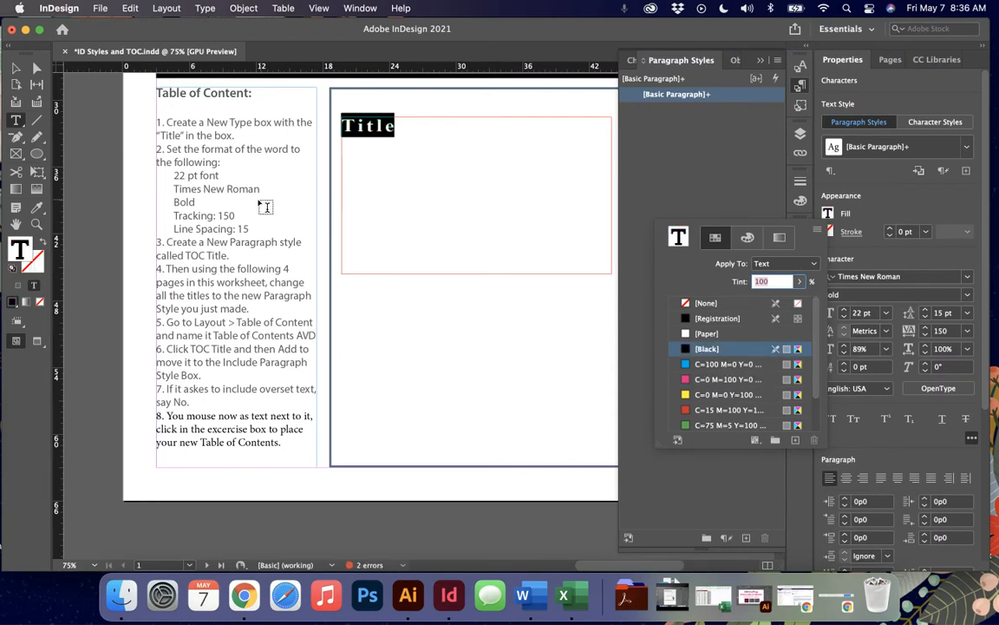
pyautogui.click(16, 69)
pyautogui.click(476, 326)
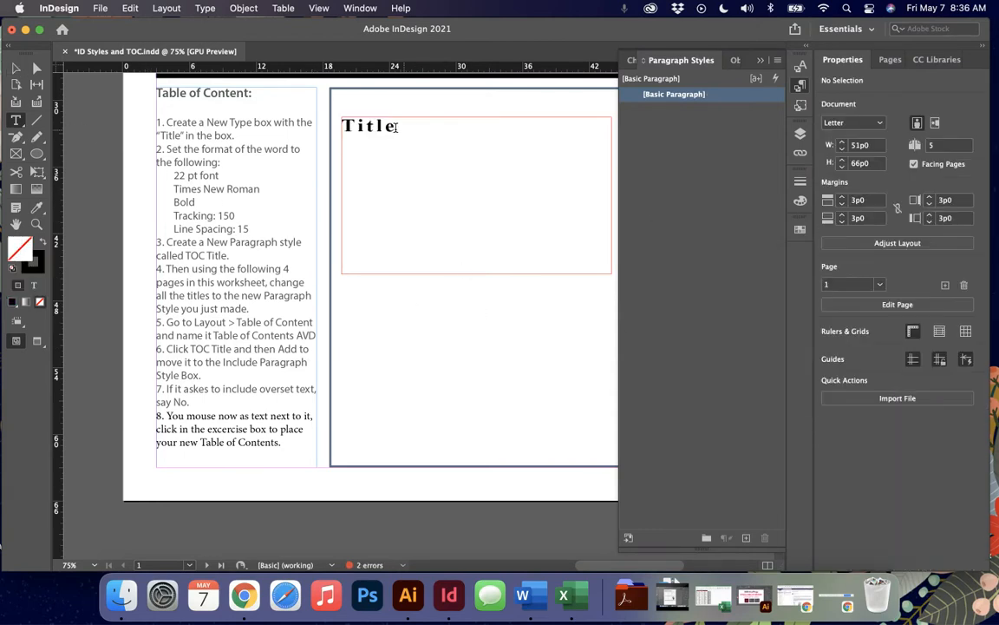
# - Shorten the Title text frame to about 2p0 high so it fits closely around the word
pyautogui.click(16, 68)
pyautogui.click(368, 139)
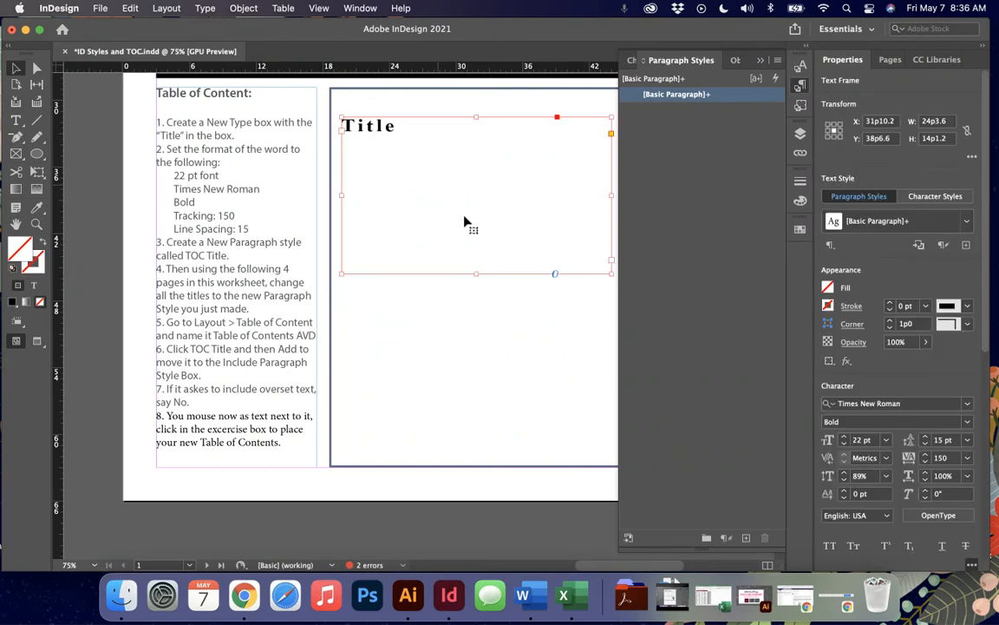
pyautogui.moveTo(476, 276); pyautogui.dragTo(476, 139)
# - Create a paragraph style from the Title frame, name it TOC Title, and make the frame slightly taller
pyautogui.click(744, 538)
pyautogui.doubleClick(651, 112)
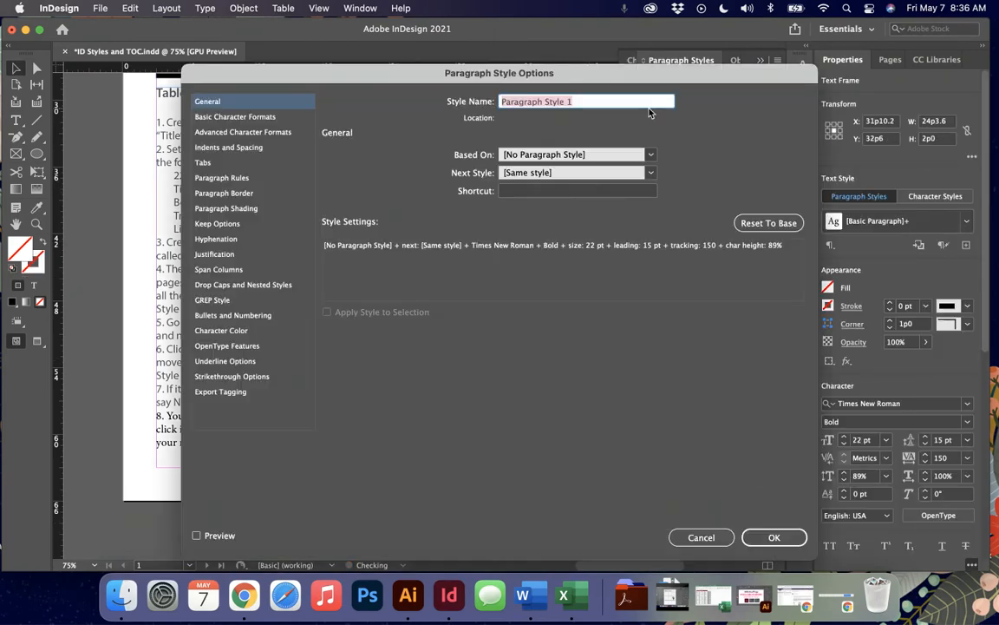
pyautogui.write('TOC Title')
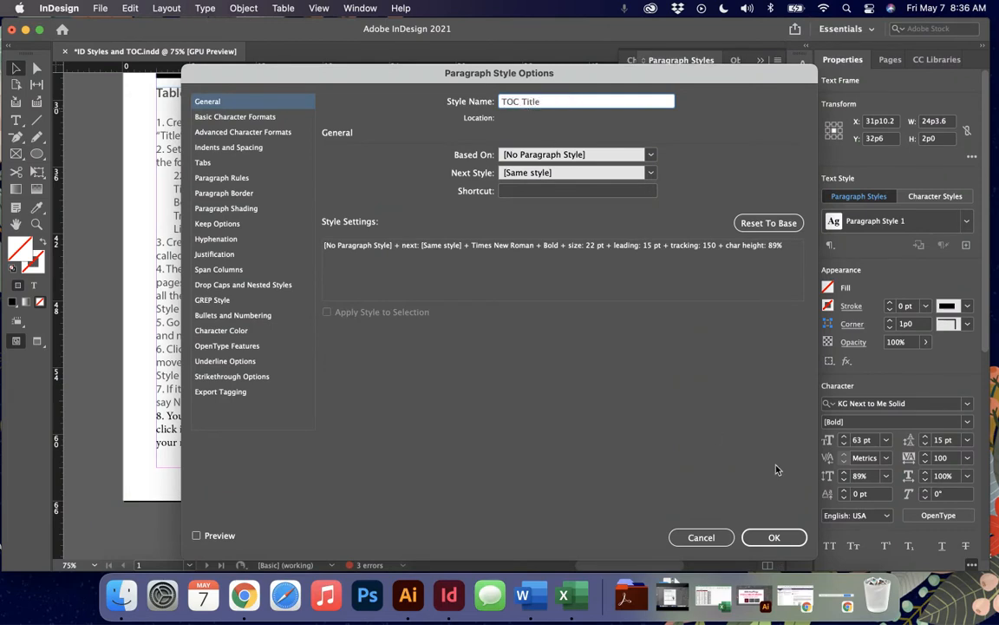
pyautogui.click(774, 537)
pyautogui.moveTo(475, 139); pyautogui.dragTo(474, 161)
pyautogui.click(485, 210)
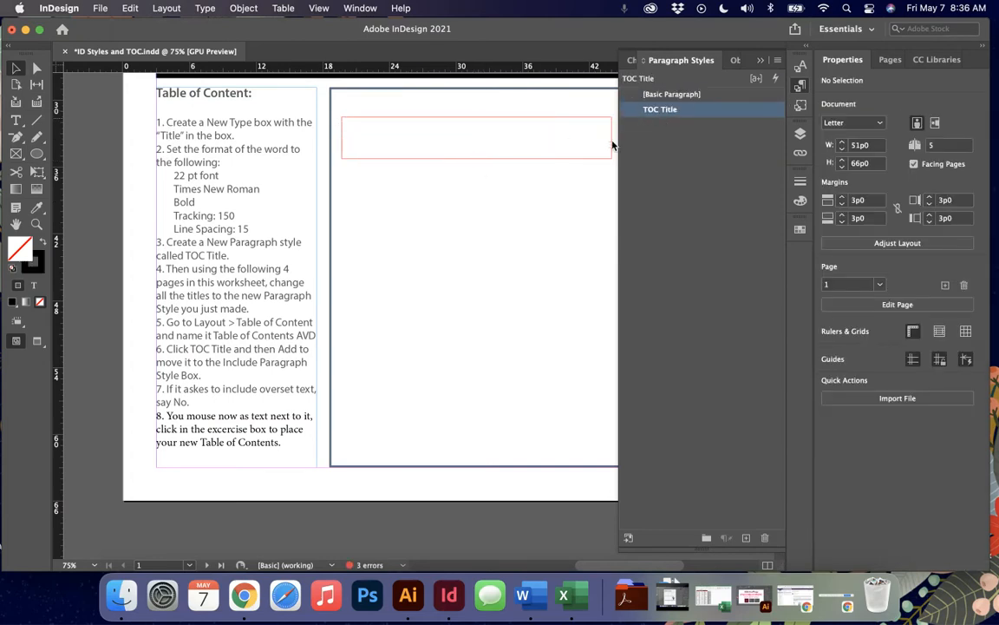
# - Undo the frame resize, the TOC Title naming and the style applied to the Title frame
pyautogui.press('super+z')
pyautogui.press('super+z')
pyautogui.press('super+z')
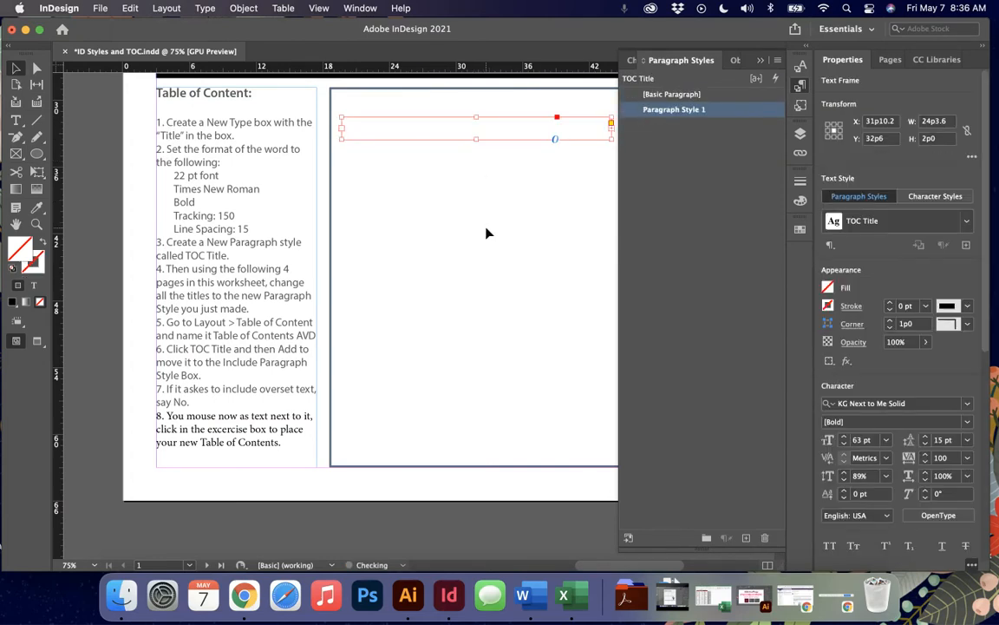
pyautogui.press('super+z')
pyautogui.press('super+z')
pyautogui.press('super+z')
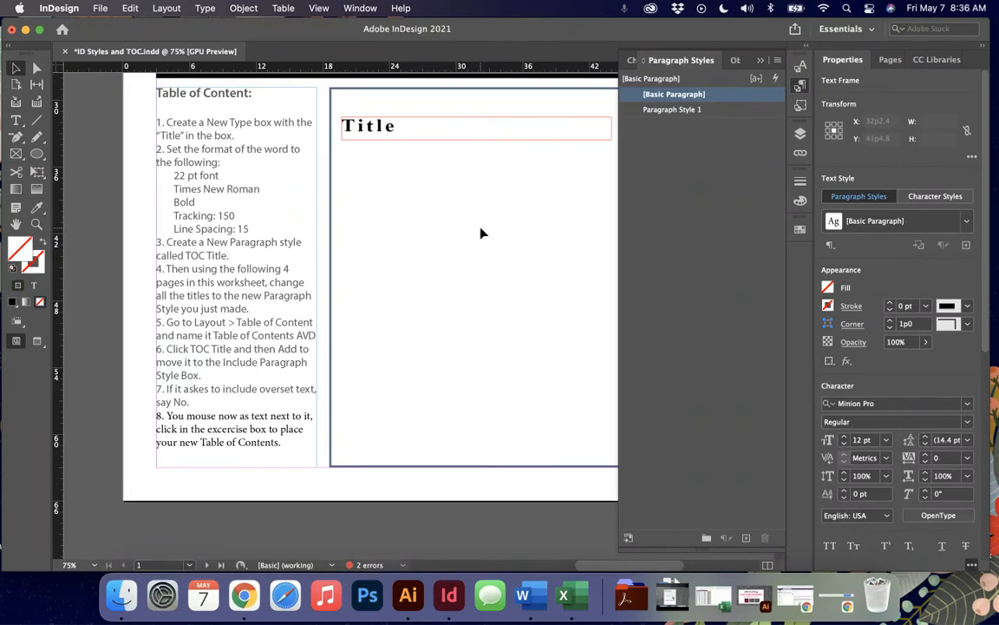
# - Create a new paragraph style from the black 22 pt Title frame, keeping its default name
pyautogui.click(406, 122)
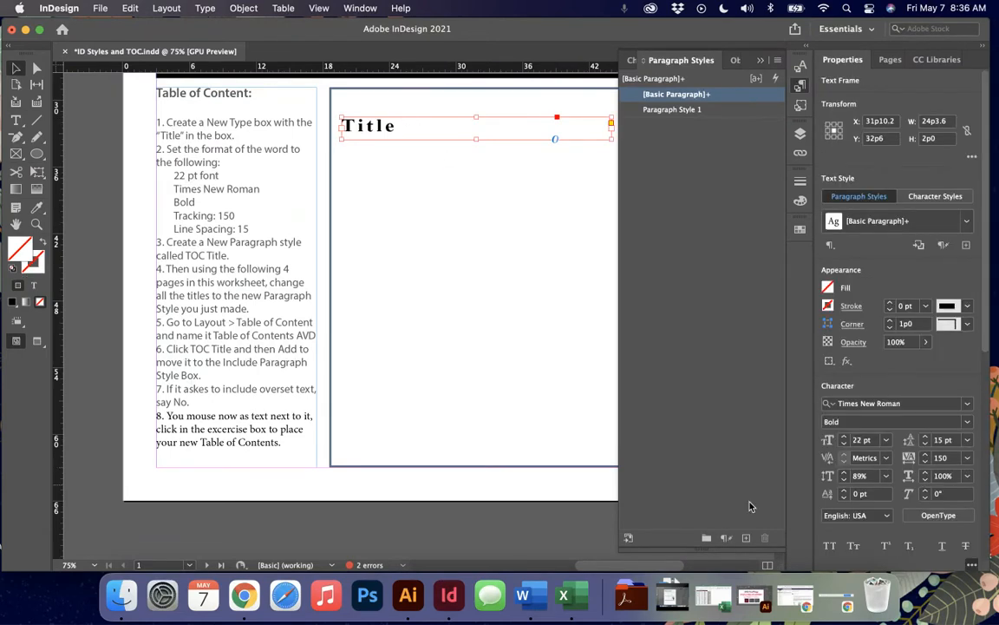
pyautogui.click(747, 538)
# - Apply Paragraph Style 2 to the Article 1 title frame on page 2
pyautogui.scroll(-2, 391, 258)
pyautogui.scroll(-15, 392, 259)
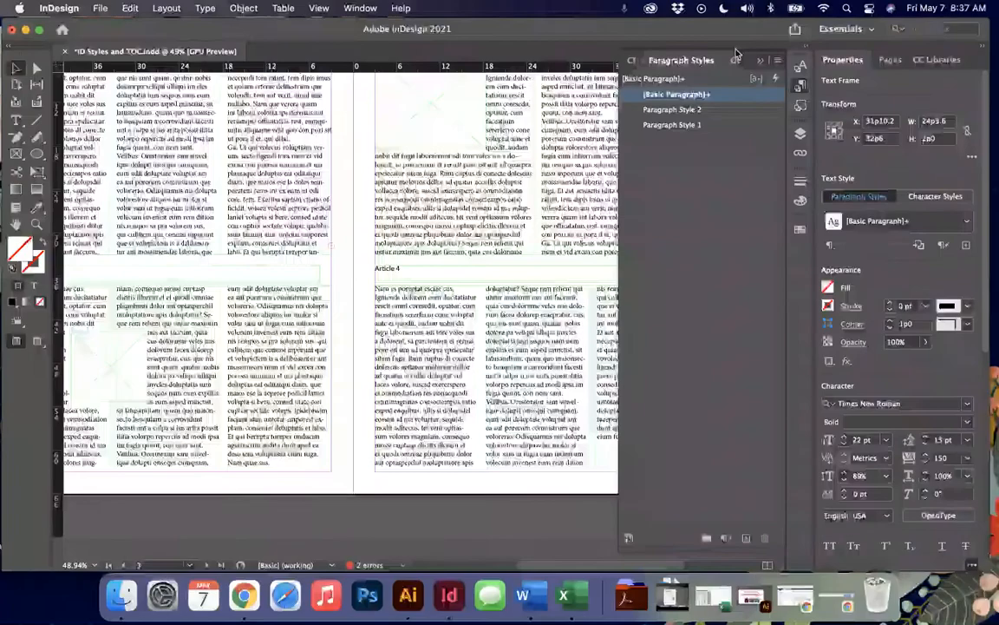
pyautogui.click(682, 56)
pyautogui.scroll(2, 524, 213)
pyautogui.scroll(1, 524, 213)
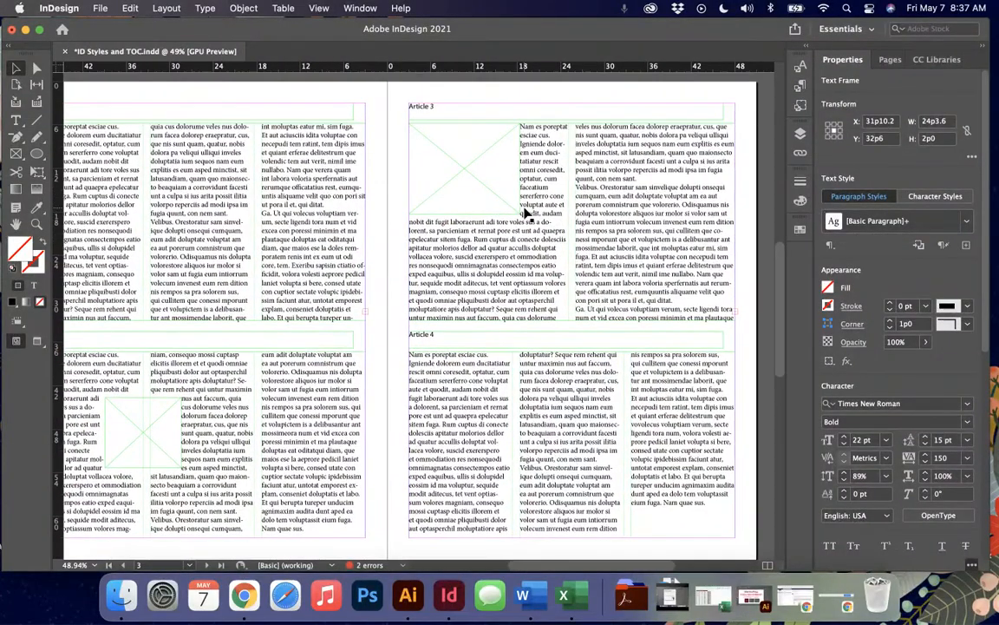
pyautogui.press('super+minus')
pyautogui.scroll(-3, 524, 213)
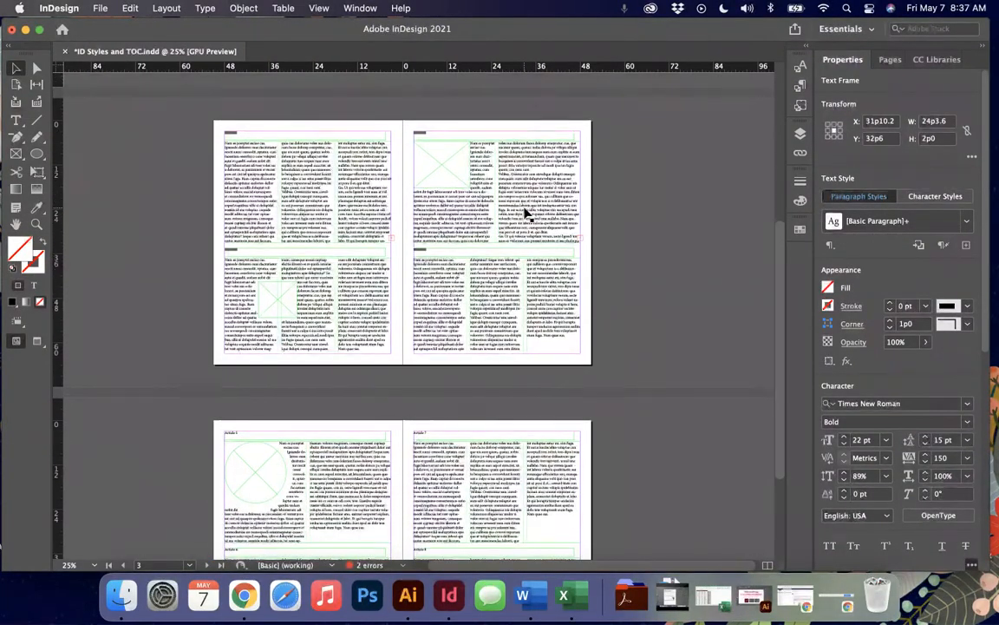
pyautogui.click(890, 60)
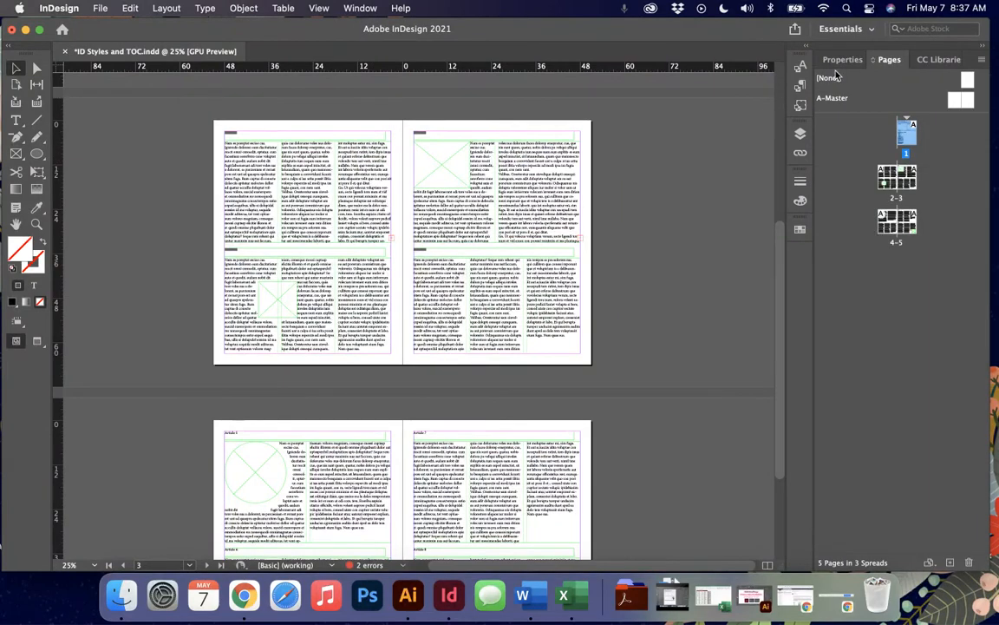
pyautogui.click(330, 138)
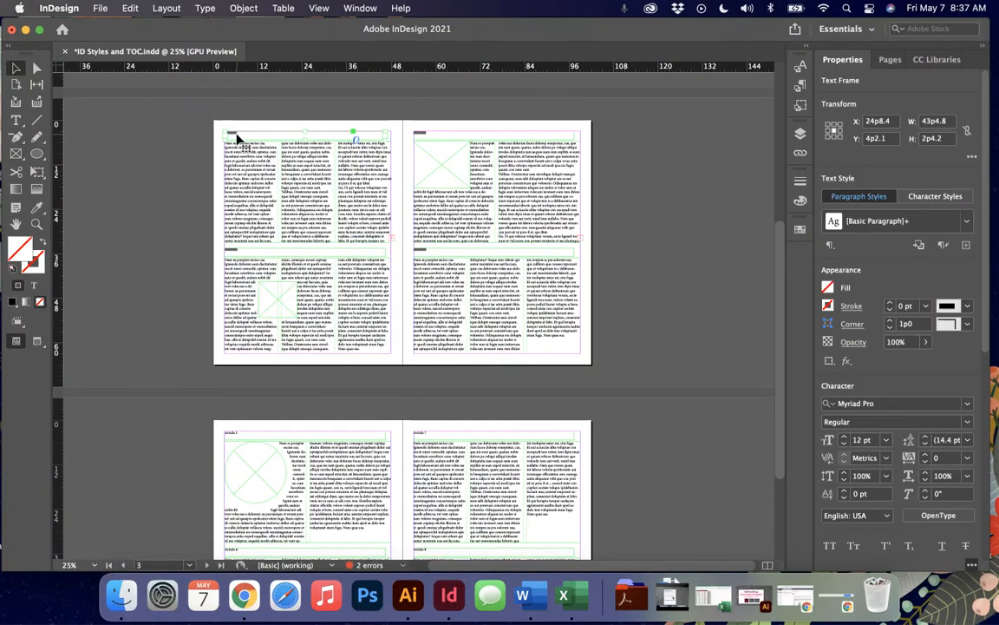
pyautogui.press('super+equal')
pyautogui.press('super+equal')
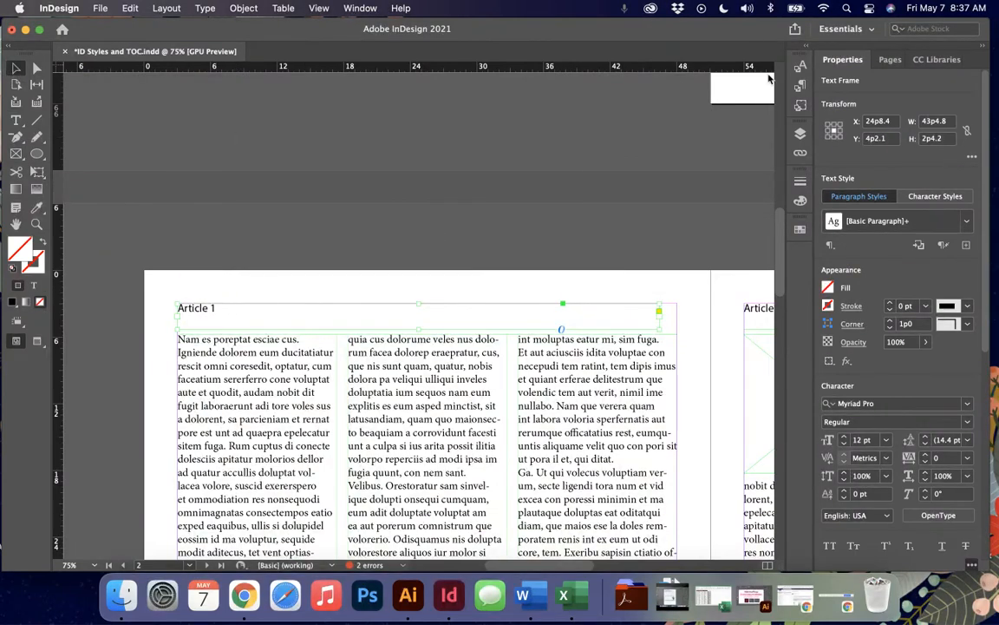
pyautogui.press('super+F11')
pyautogui.click(649, 111)
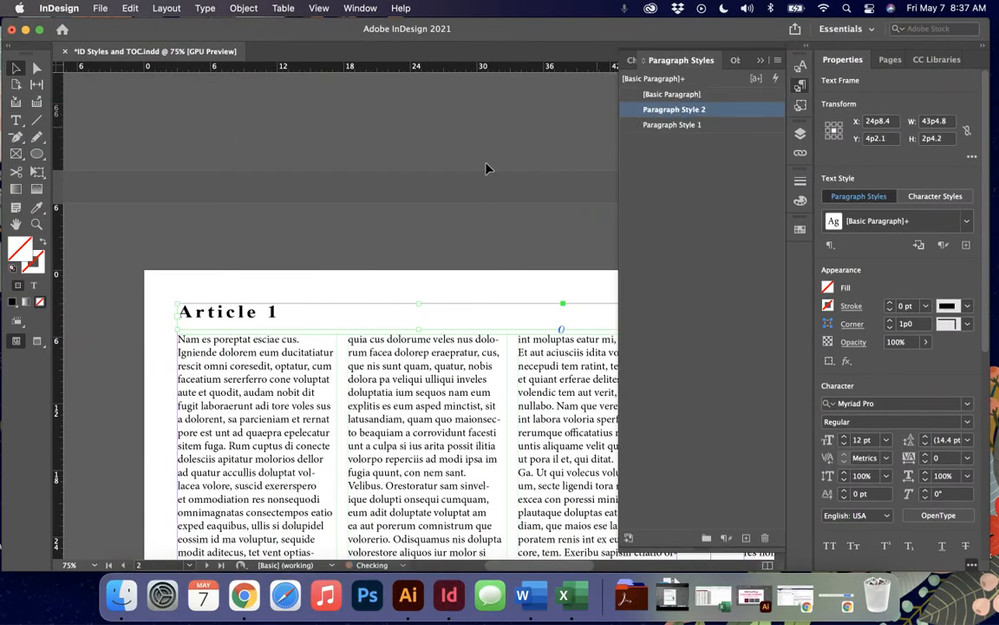
# - Apply Paragraph Style 2 to the Article 2, Article 3 and Article 4 title frames on pages 2 and 3
pyautogui.click(760, 61)
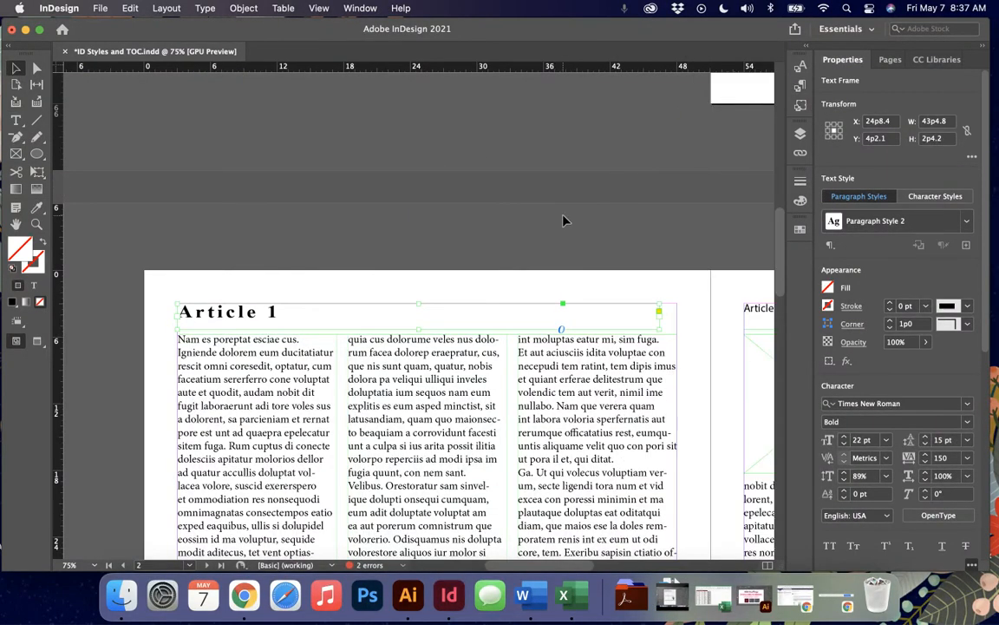
pyautogui.press('super+minus')
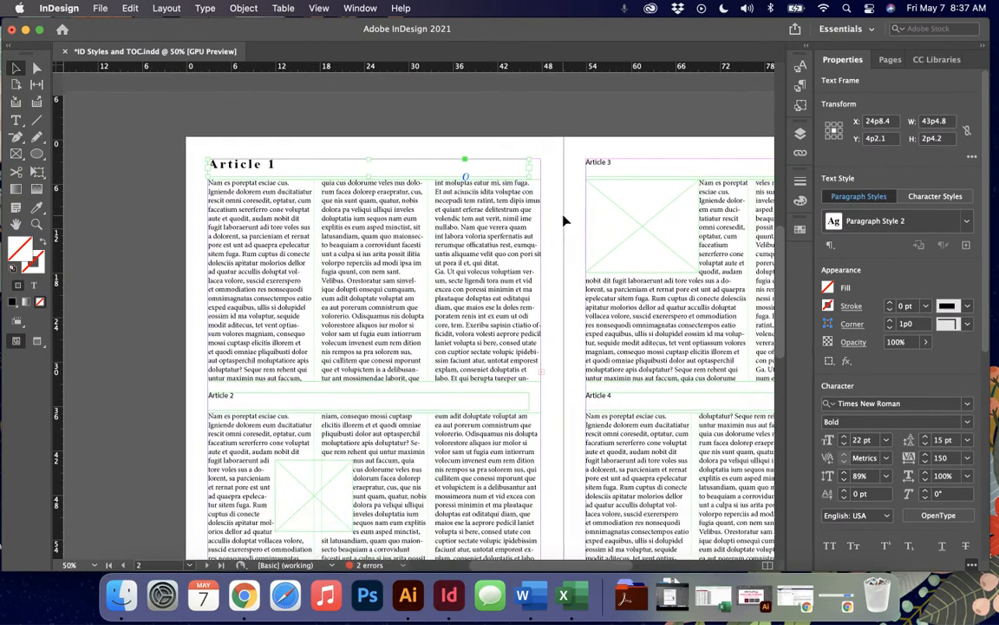
pyautogui.click(599, 163)
pyautogui.keyDown('shift'); pyautogui.click(240, 400); pyautogui.keyUp('shift')
pyautogui.click(800, 85)
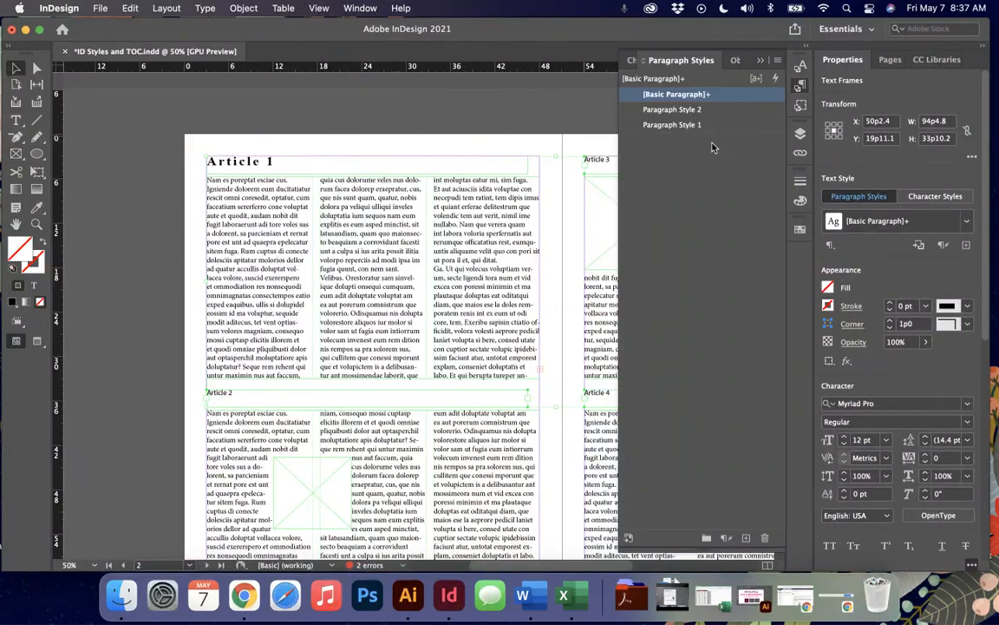
pyautogui.click(666, 110)
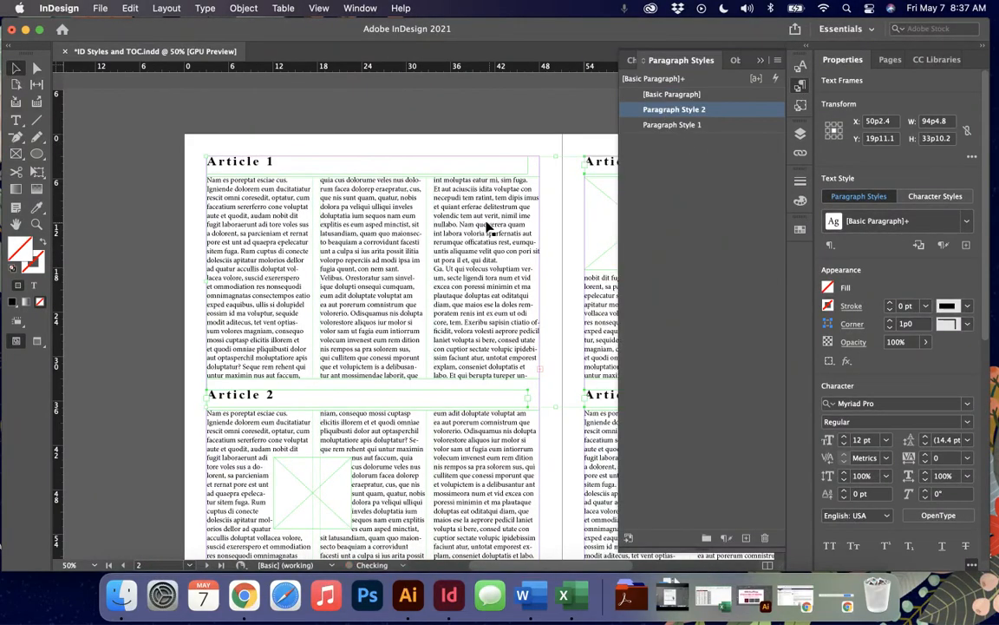
pyautogui.click(491, 116)
# - Apply Paragraph Style 2 to the Article 5, 6, 7 and 8 title frames on pages 4 and 5
pyautogui.scroll(-15, 427, 167)
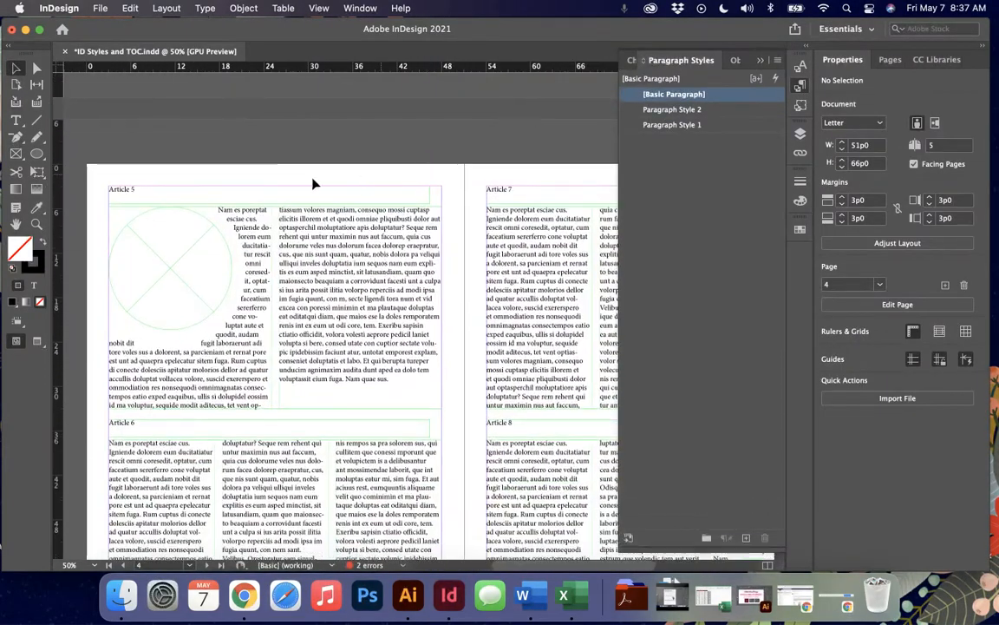
pyautogui.click(129, 190)
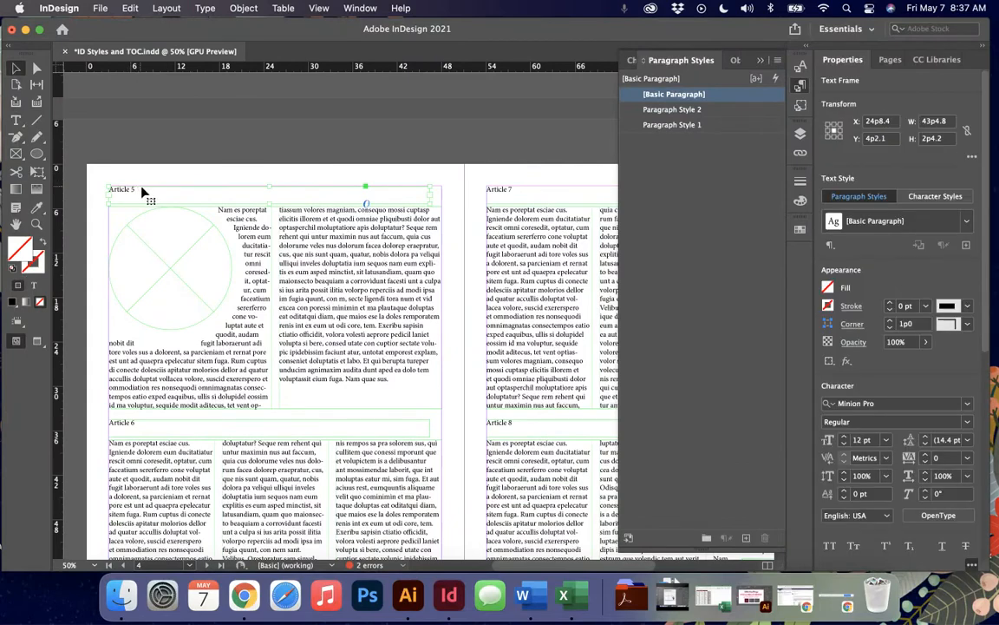
pyautogui.keyDown('shift'); pyautogui.click(506, 189); pyautogui.keyUp('shift')
pyautogui.keyDown('shift'); pyautogui.click(500, 425); pyautogui.keyUp('shift')
pyautogui.keyDown('shift'); pyautogui.click(162, 419); pyautogui.keyUp('shift')
pyautogui.click(522, 184)
pyautogui.click(520, 190)
pyautogui.keyDown('shift'); pyautogui.click(177, 193); pyautogui.keyUp('shift')
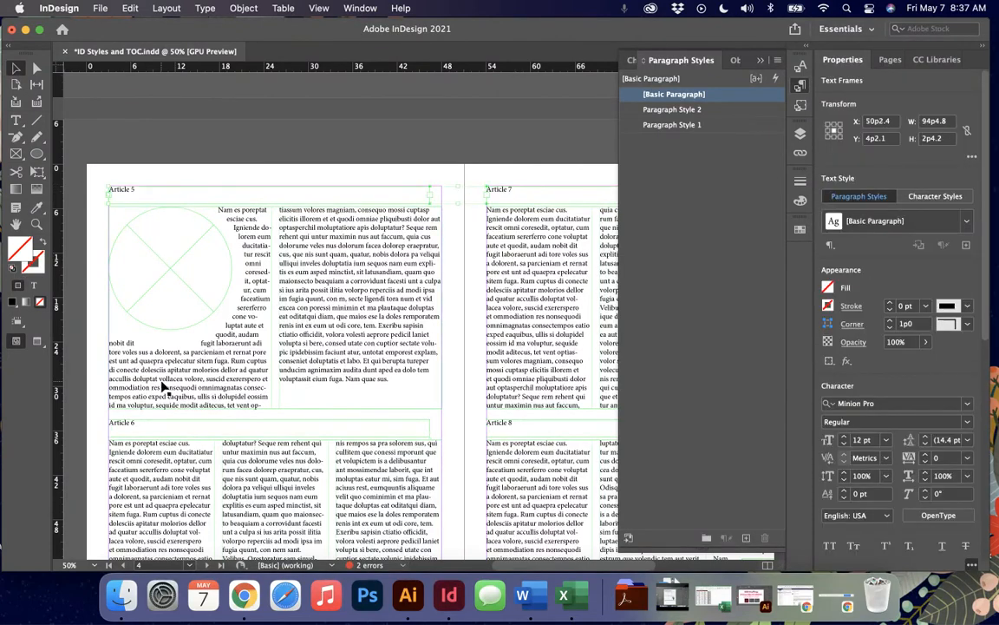
pyautogui.keyDown('shift'); pyautogui.click(145, 429); pyautogui.keyUp('shift')
pyautogui.click(673, 110)
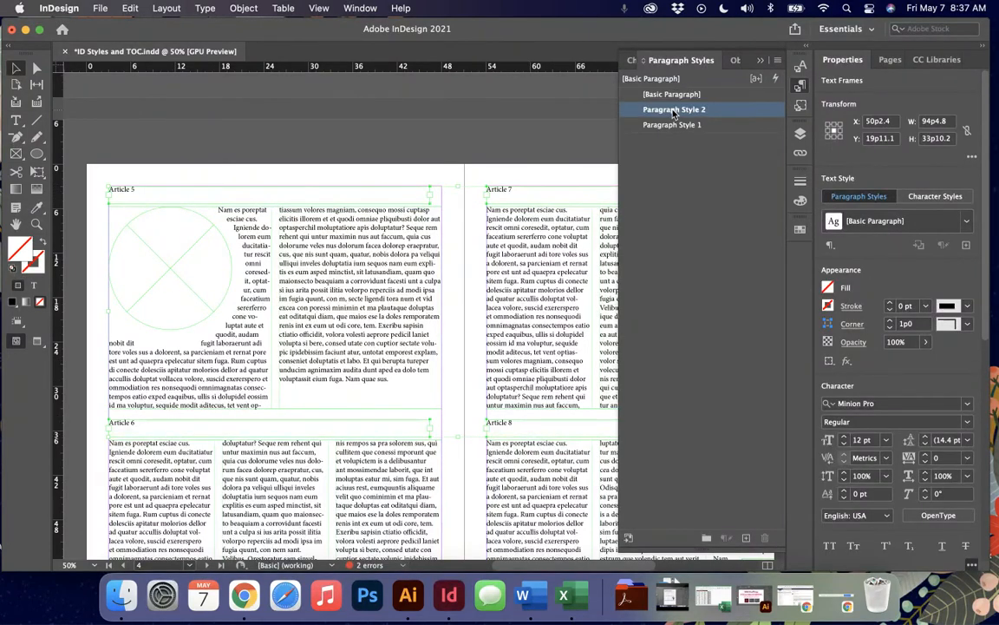
pyautogui.click(310, 125)
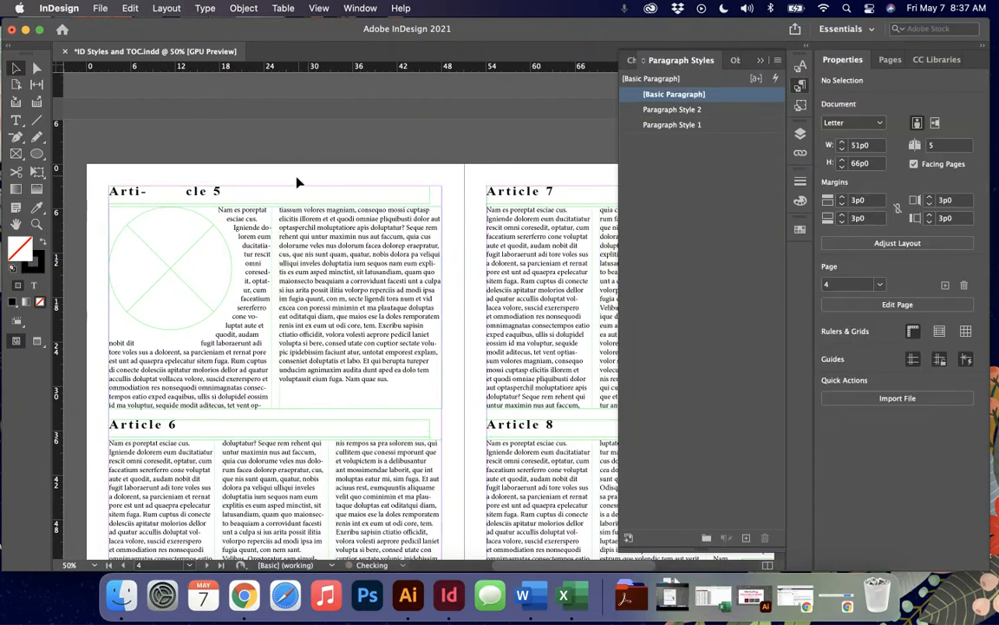
pyautogui.click(174, 251)
pyautogui.click(199, 123)
pyautogui.click(167, 9)
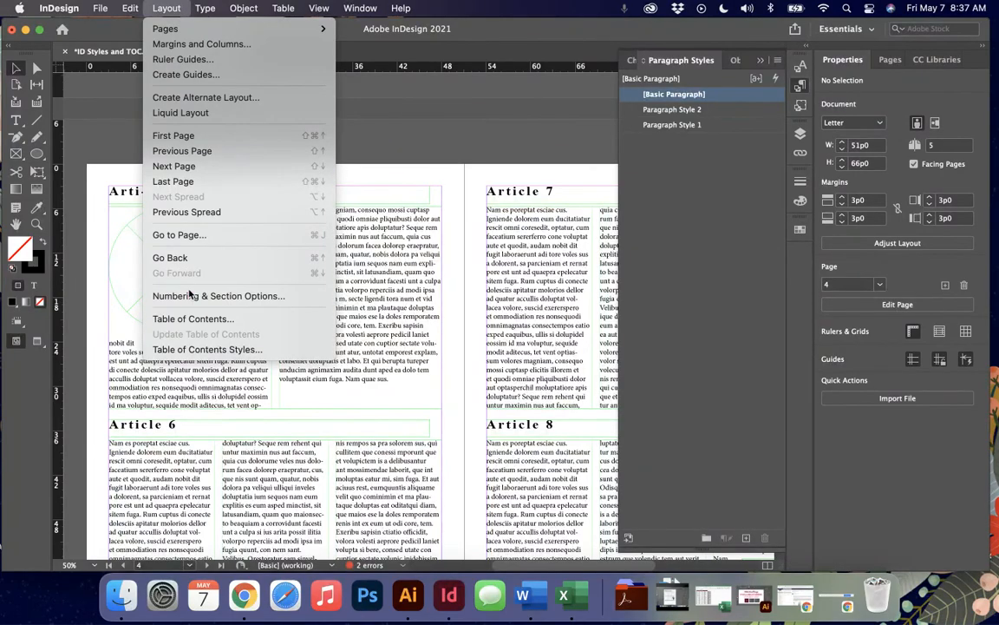
pyautogui.click(441, 97)
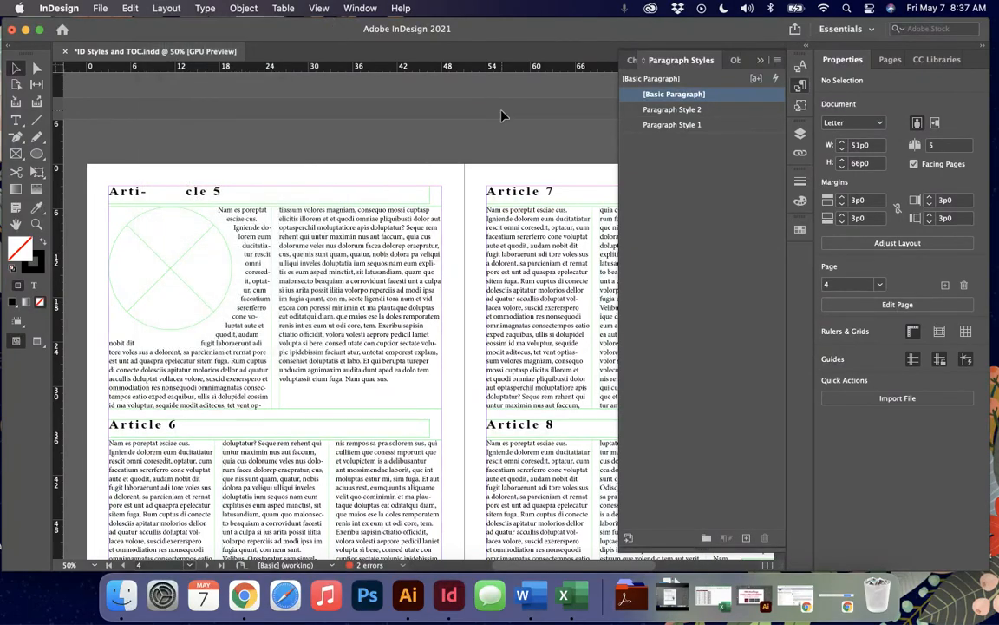
# - Start a table of contents for the page 1 exercise, replacing [Basic Paragraph] with Paragraph Style 2 among the included paragraph styles
pyautogui.scroll(10, 502, 113)
pyautogui.scroll(12, 502, 113)
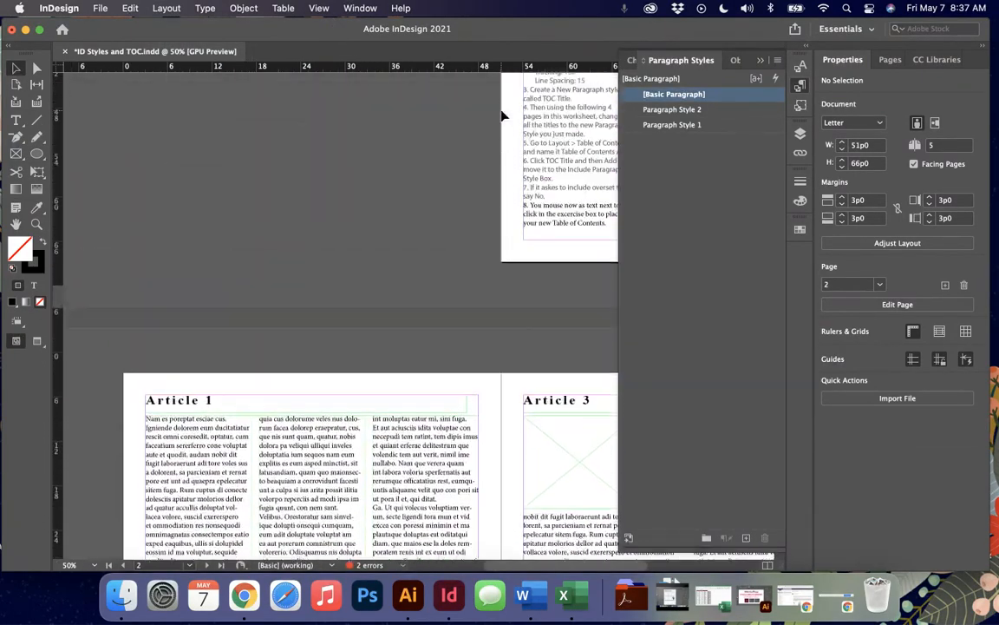
pyautogui.hscroll(4, 501, 113)
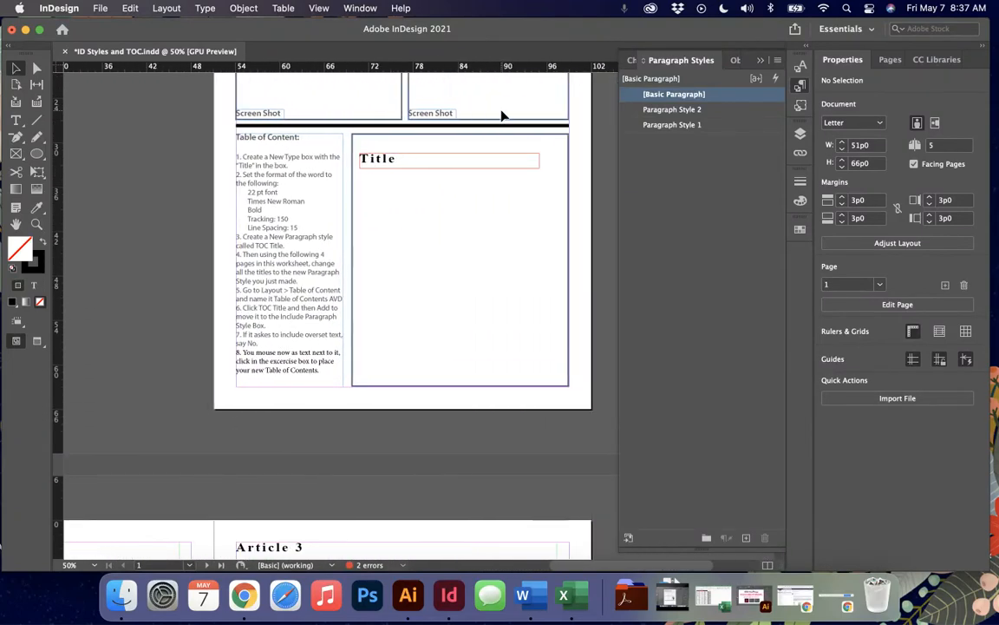
pyautogui.click(800, 67)
pyautogui.click(165, 8)
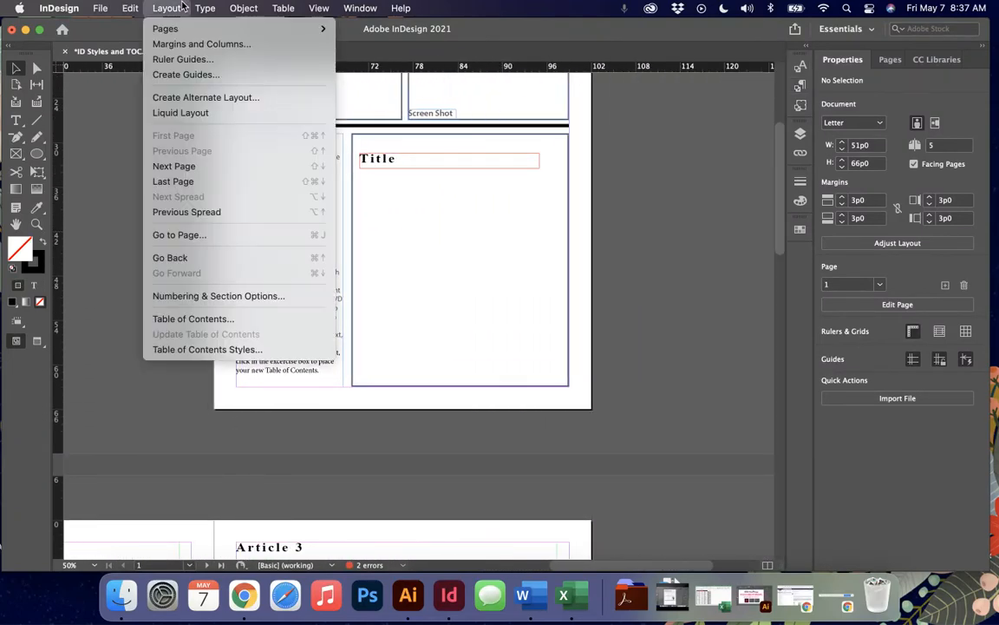
pyautogui.click(194, 318)
pyautogui.moveTo(360, 142); pyautogui.dragTo(469, 87)
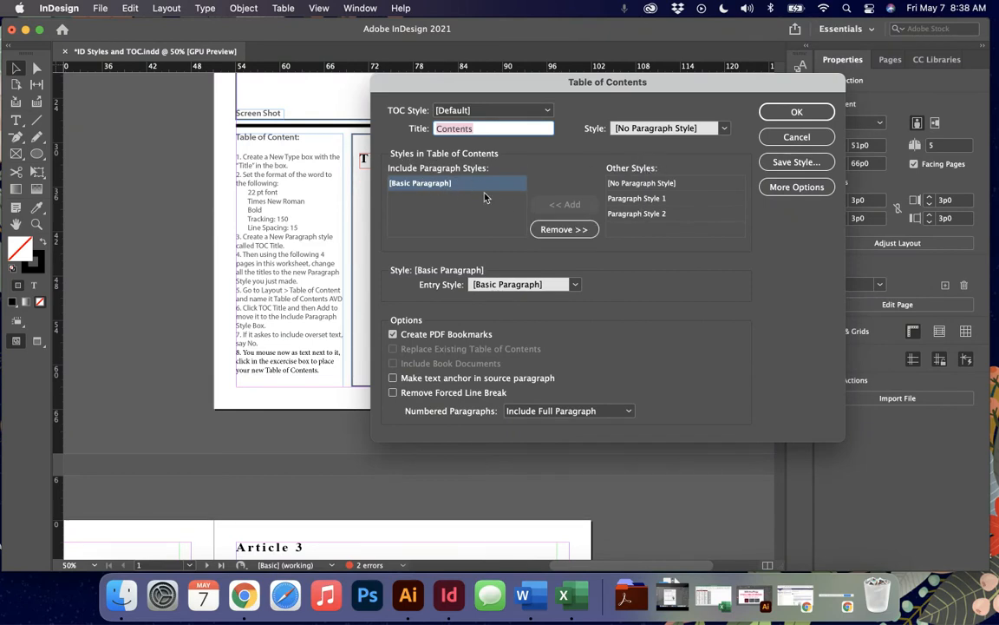
pyautogui.click(564, 229)
pyautogui.click(643, 229)
pyautogui.click(564, 204)
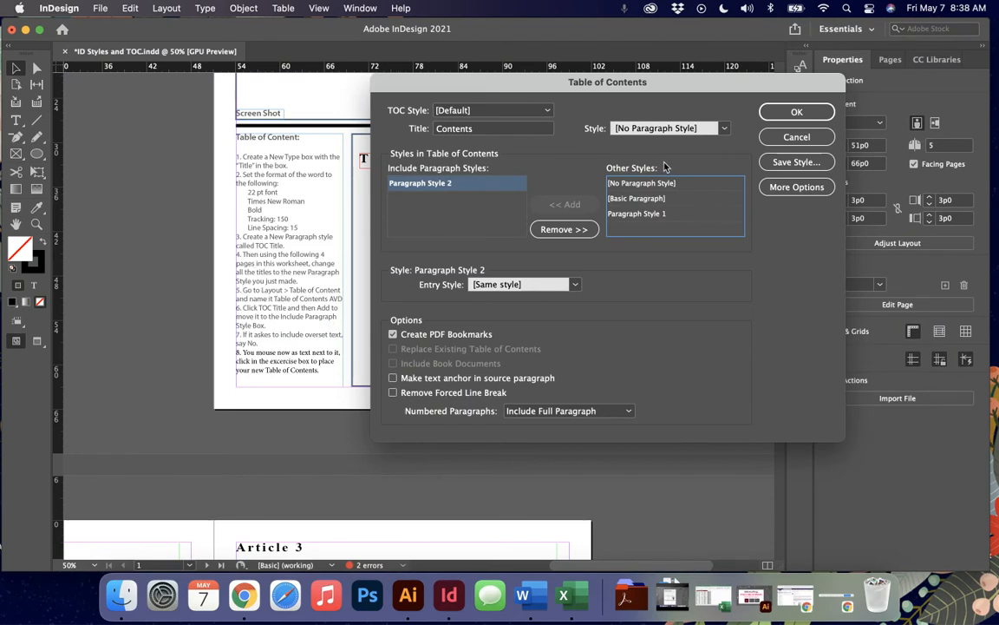
# - Title the contents list "Table of Contents AVD" in Paragraph Style 2 and generate it without items in overset text
pyautogui.doubleClick(488, 129)
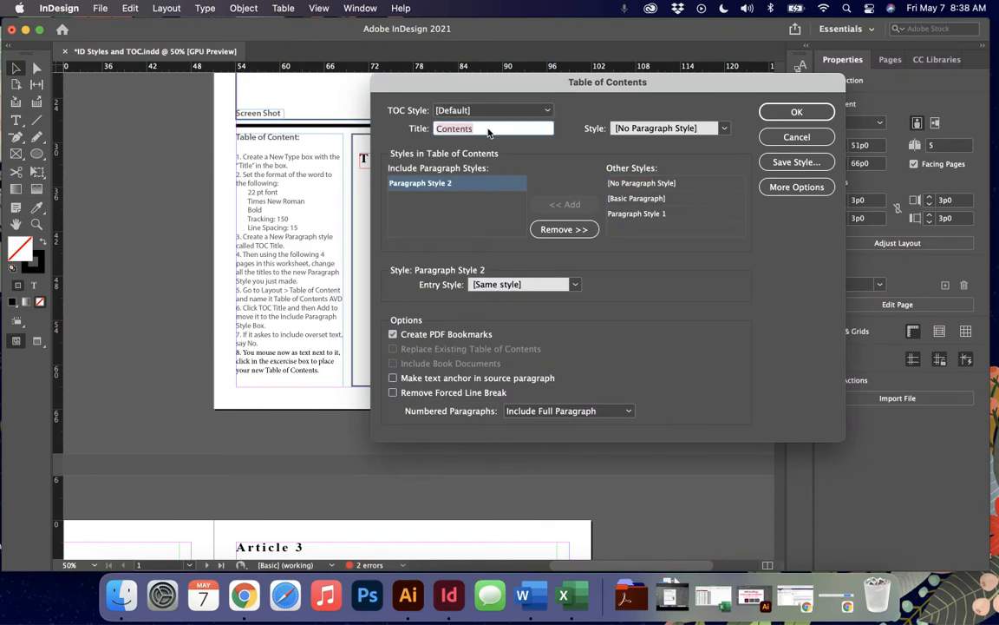
pyautogui.write('Table of Contents AVD')
pyautogui.click(691, 128)
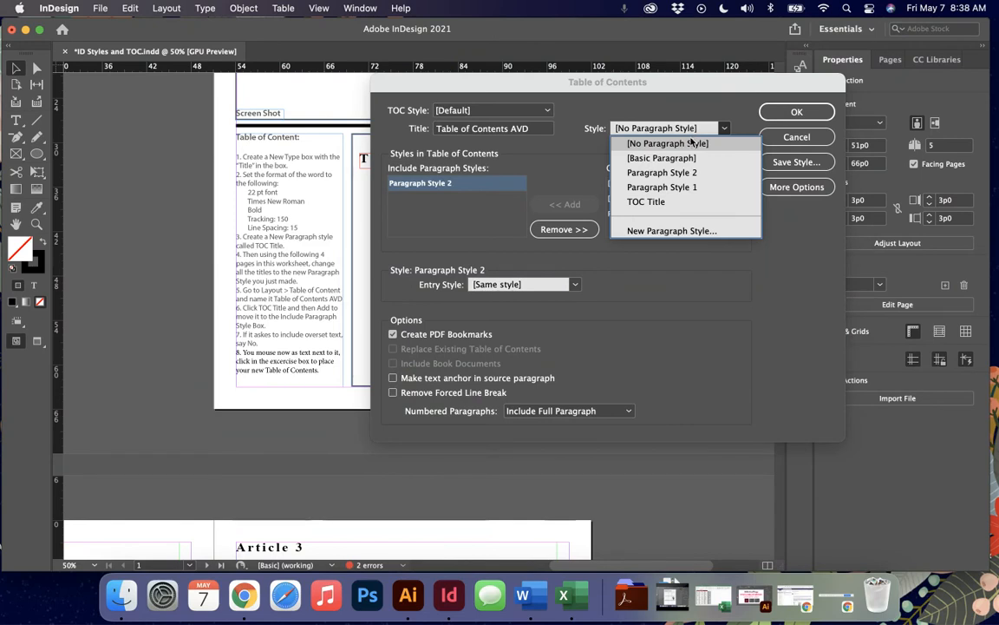
pyautogui.click(662, 174)
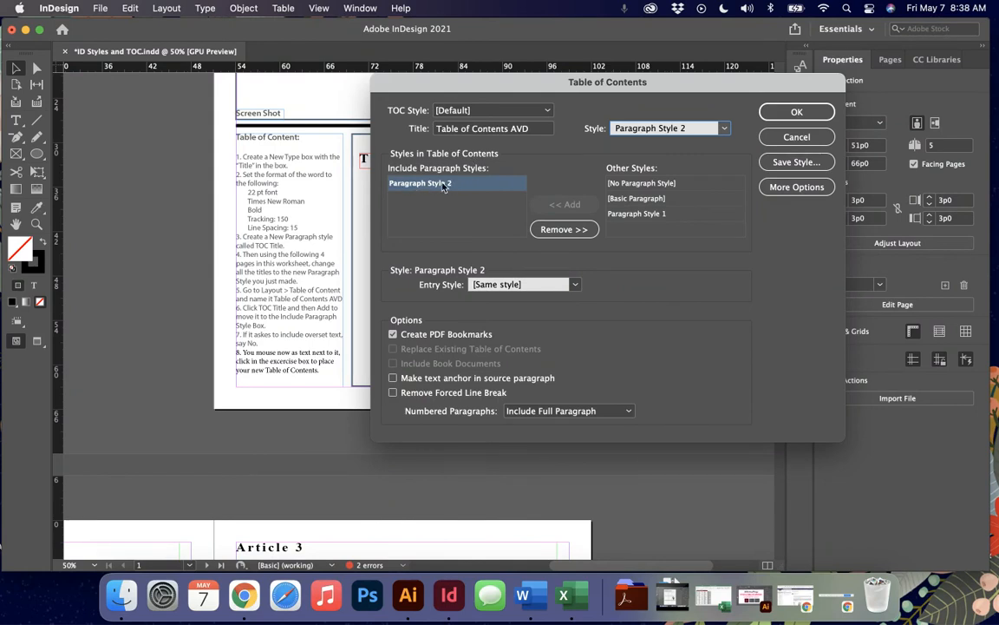
pyautogui.click(785, 113)
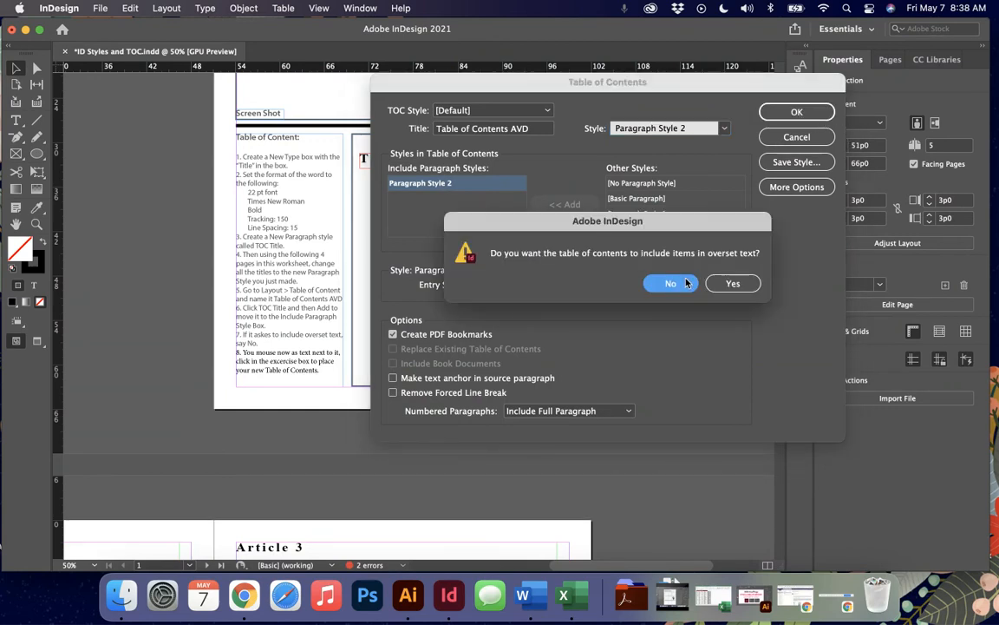
pyautogui.click(670, 286)
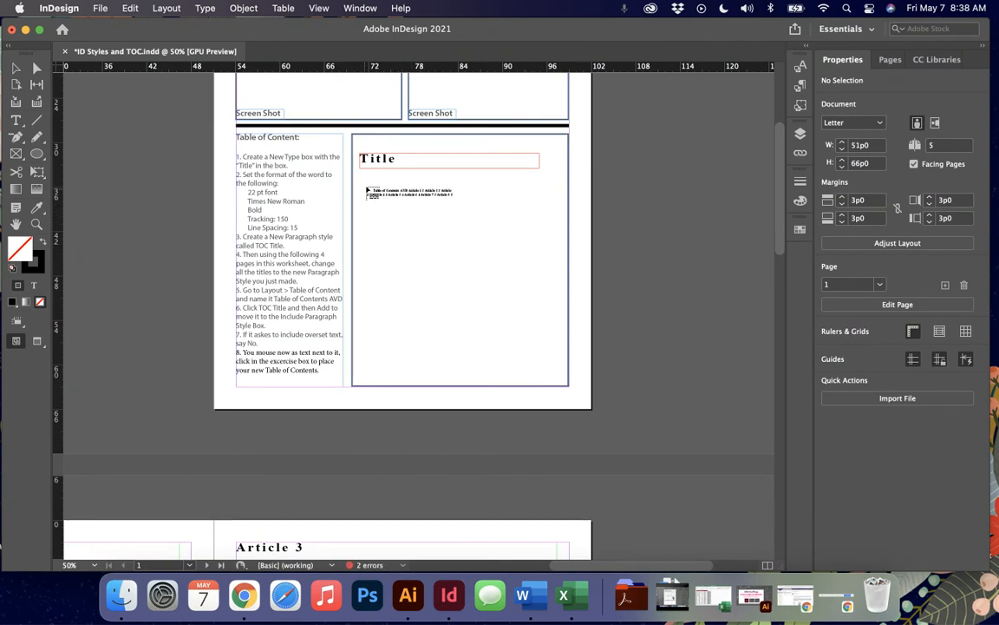
# - Place the table of contents beneath Title in the exercise box and resize its frame to about 21p6 by 23p4
pyautogui.click(367, 184)
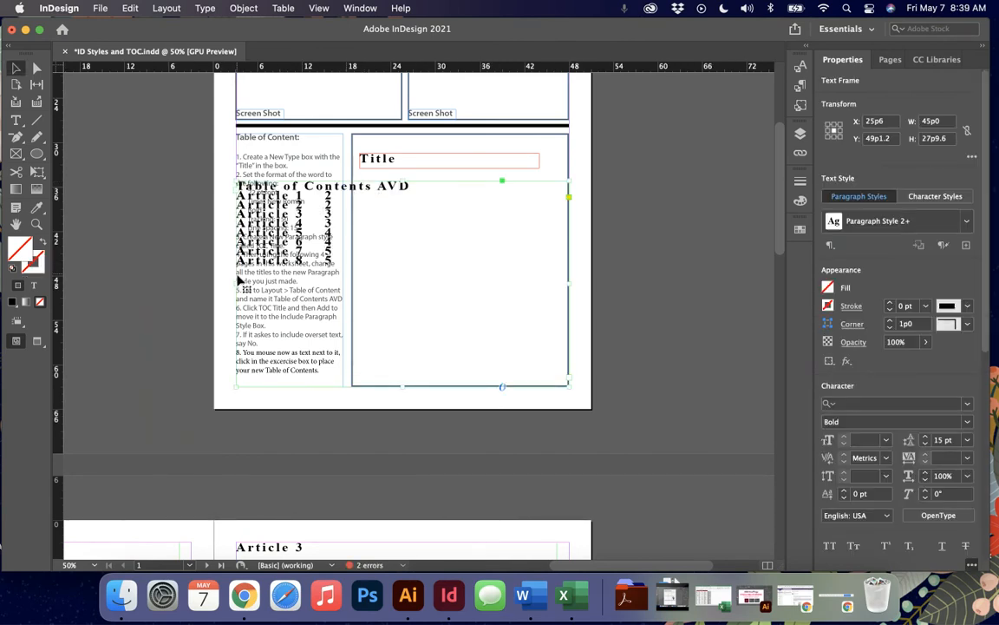
pyautogui.moveTo(237, 284); pyautogui.dragTo(374, 272)
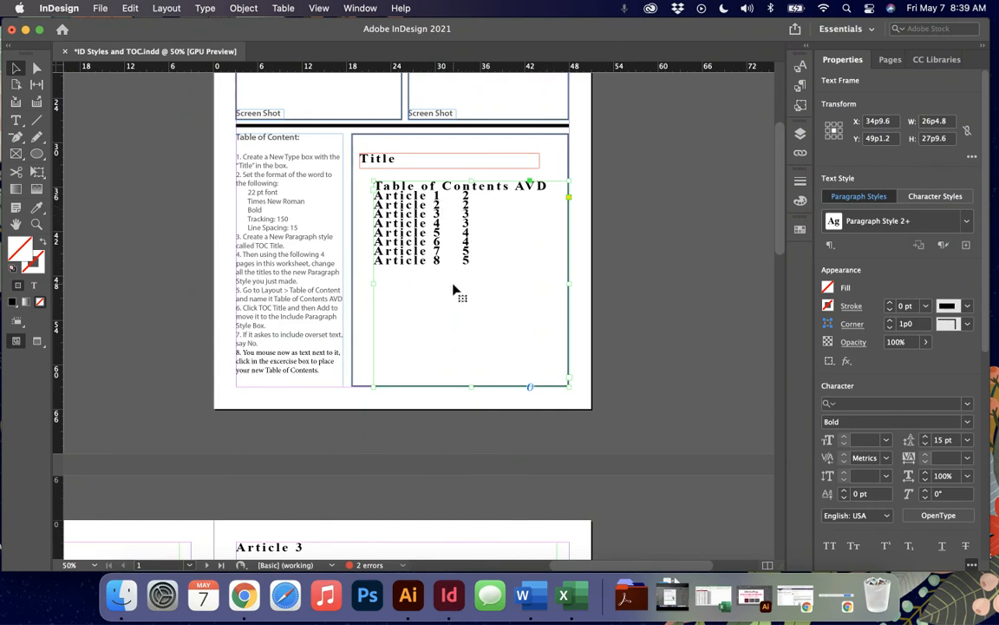
pyautogui.moveTo(570, 386); pyautogui.dragTo(518, 354)
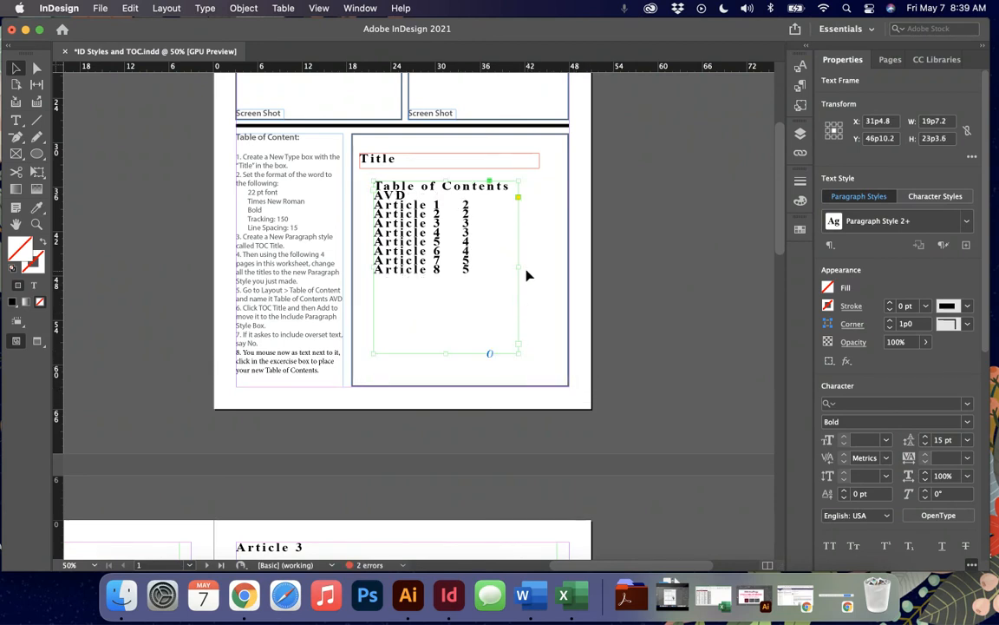
pyautogui.moveTo(520, 267); pyautogui.dragTo(533, 267)
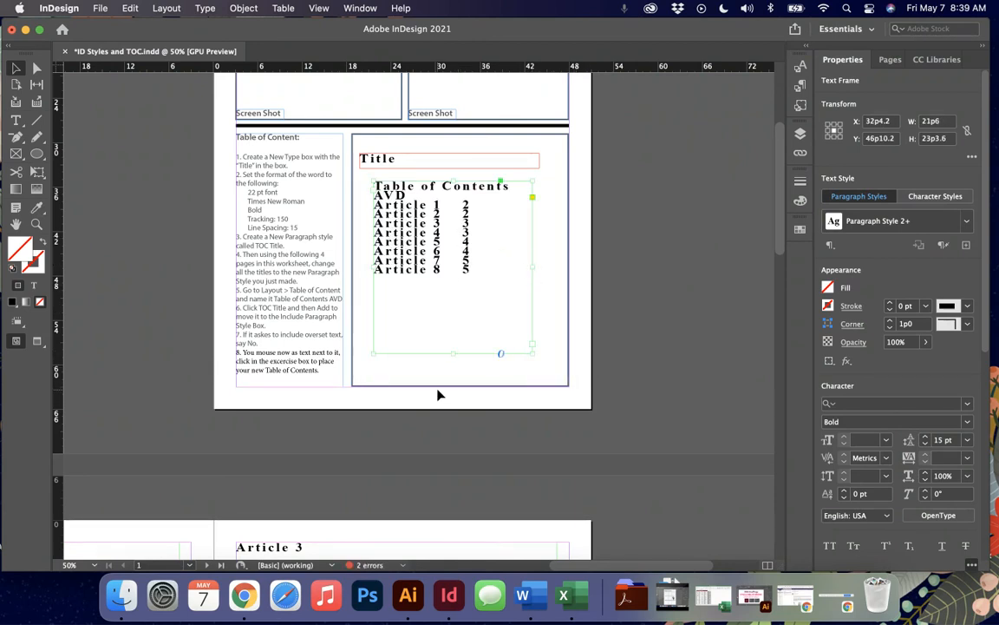
# - Move the Article 4 title frame to the top of page 5, check the table of contents on page 1, and undo the move
pyautogui.scroll(-2, 443, 390)
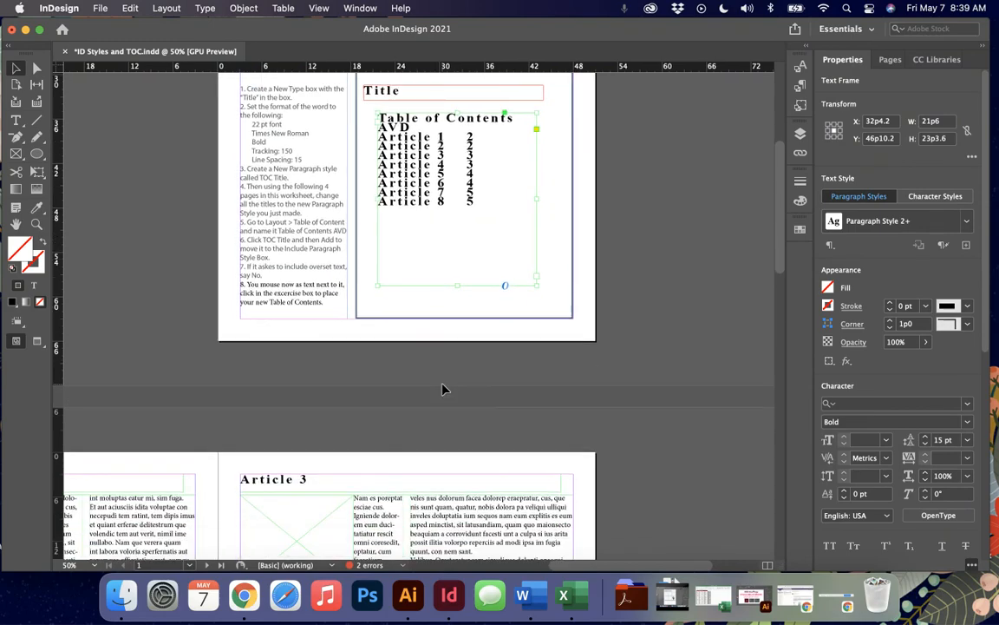
pyautogui.click(308, 480)
pyautogui.scroll(-6, 308, 480)
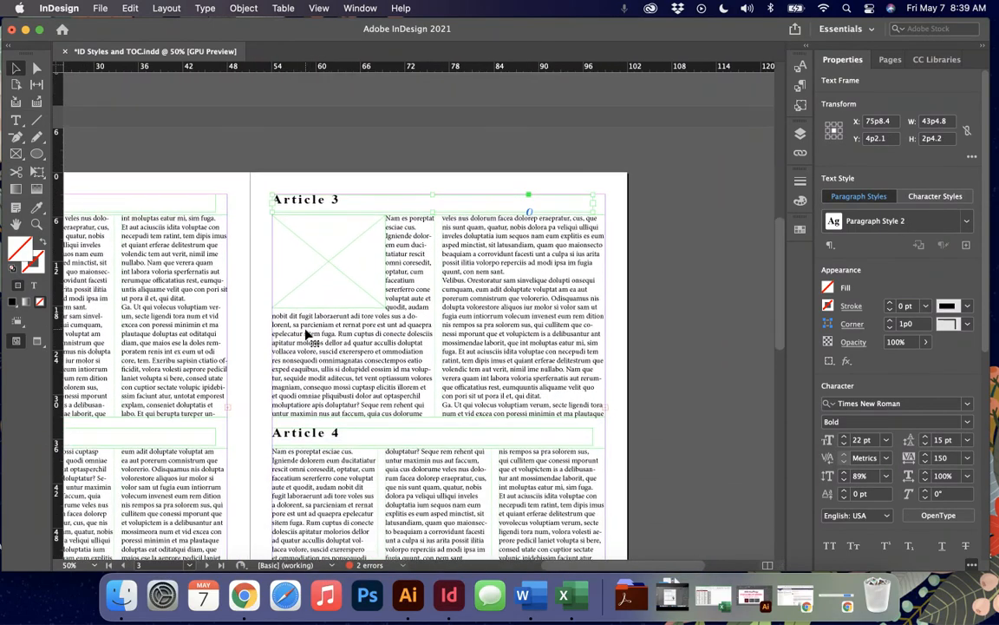
pyautogui.scroll(-5, 314, 184)
pyautogui.moveTo(326, 197); pyautogui.dragTo(338, 550)
pyautogui.scroll(8, 373, 420)
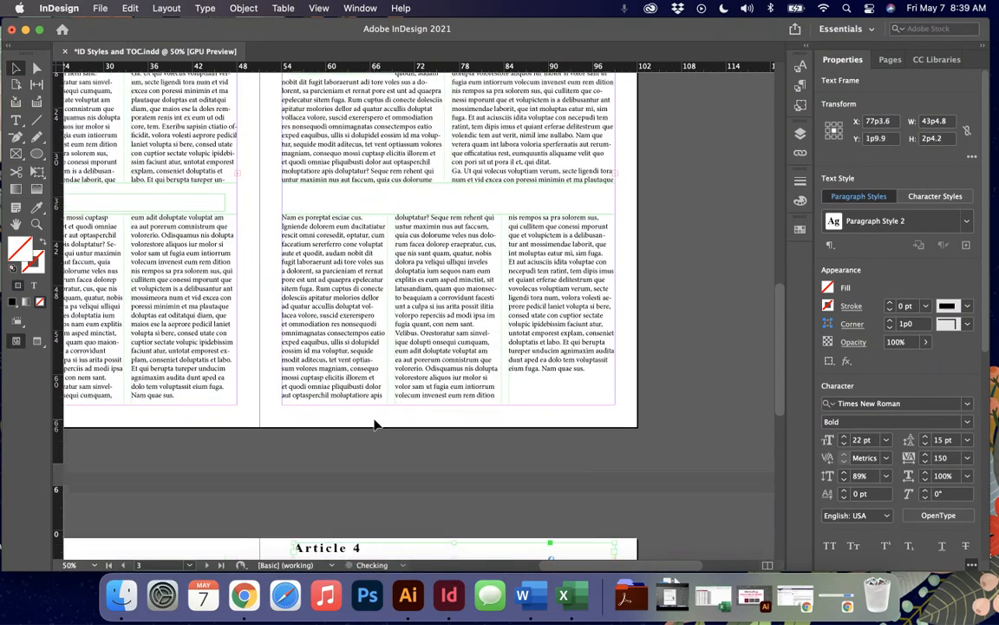
pyautogui.scroll(5, 374, 425)
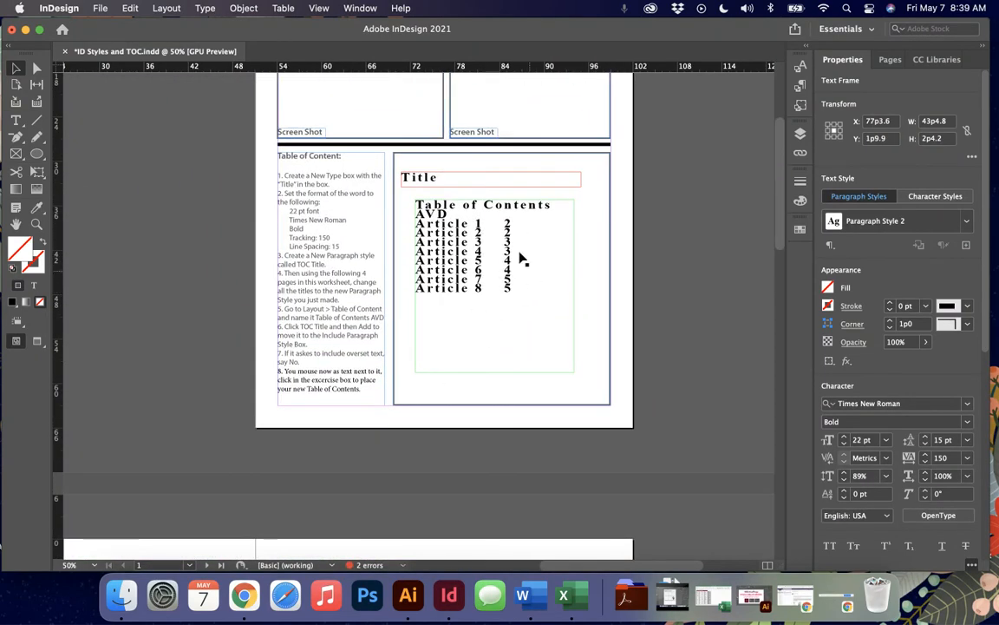
pyautogui.scroll(-5, 470, 403)
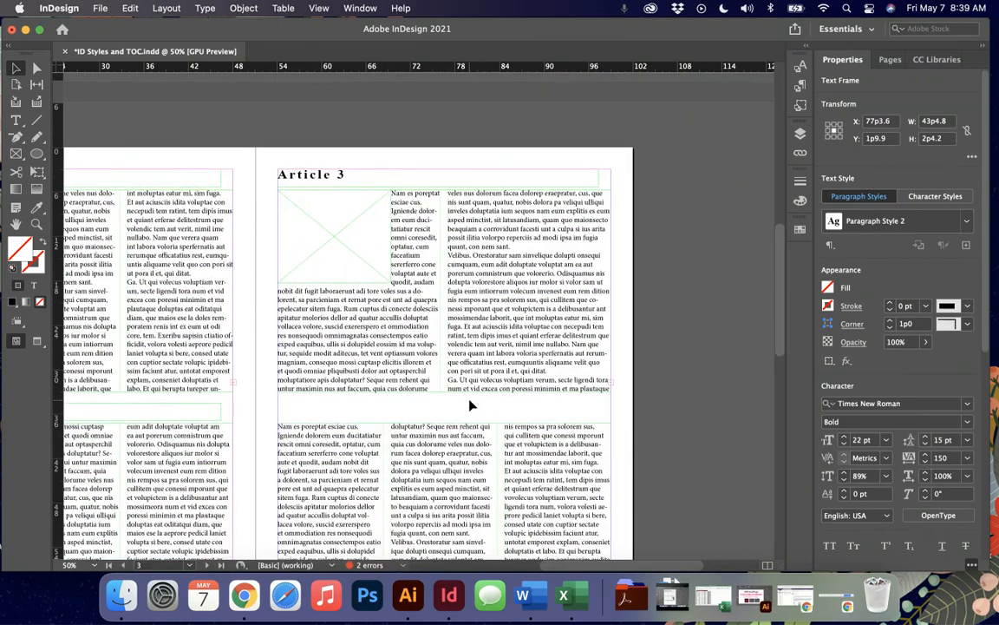
pyautogui.scroll(12, 448, 330)
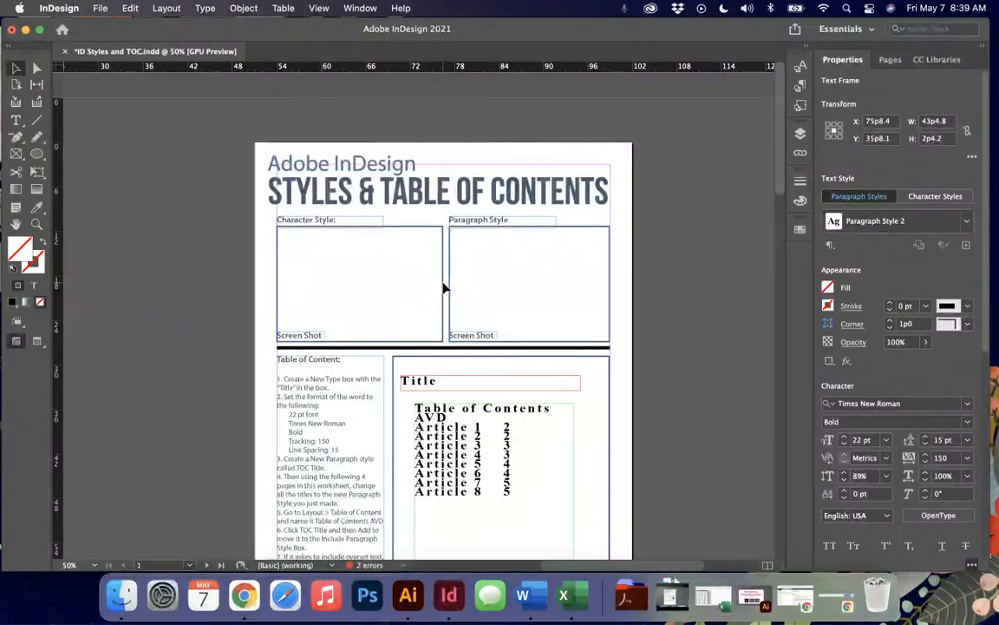
pyautogui.scroll(-4, 444, 287)
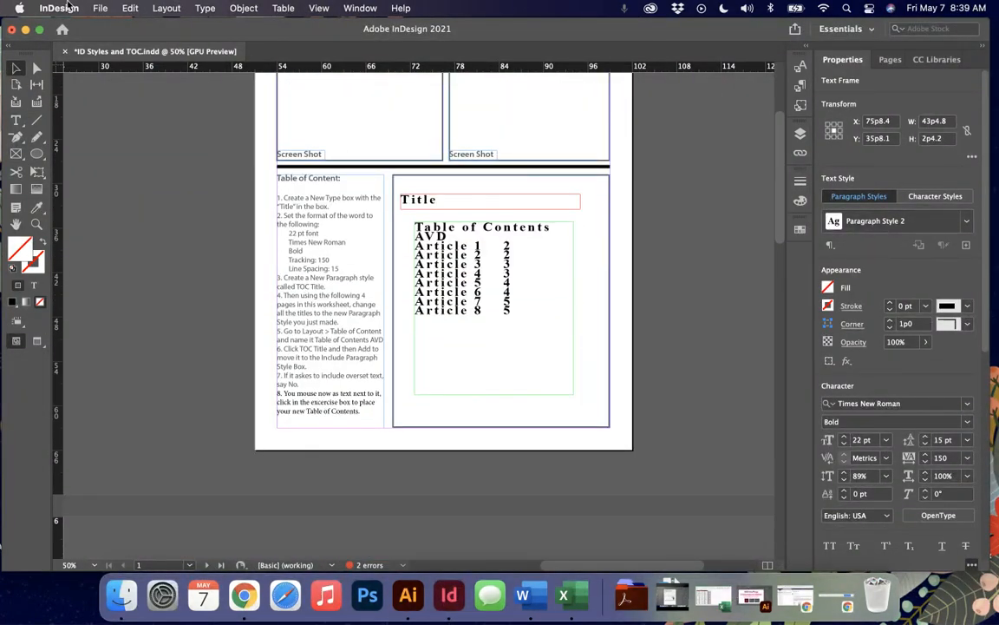
pyautogui.click(100, 8)
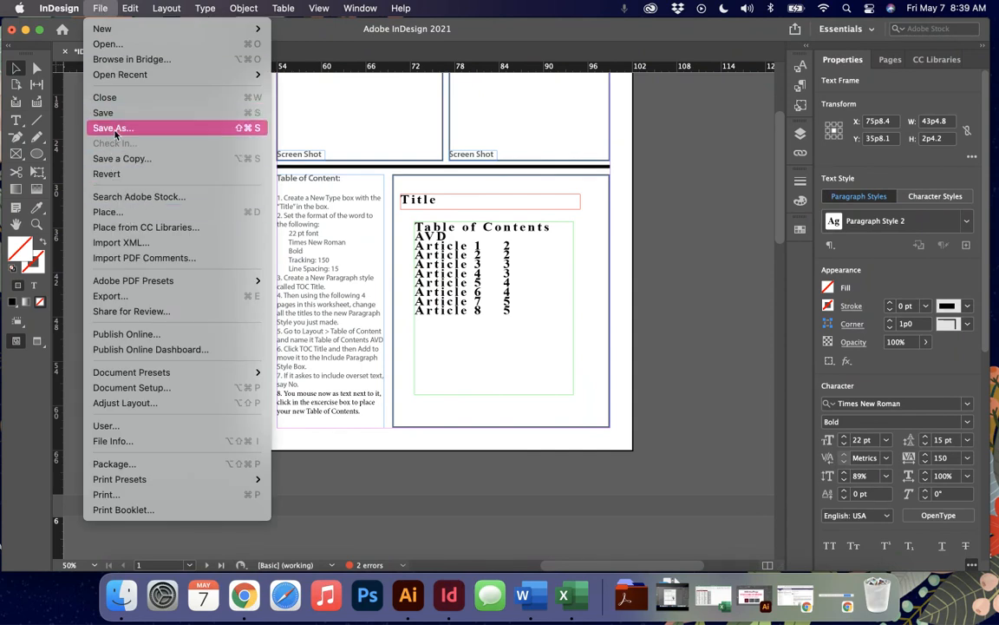
pyautogui.click(150, 298)
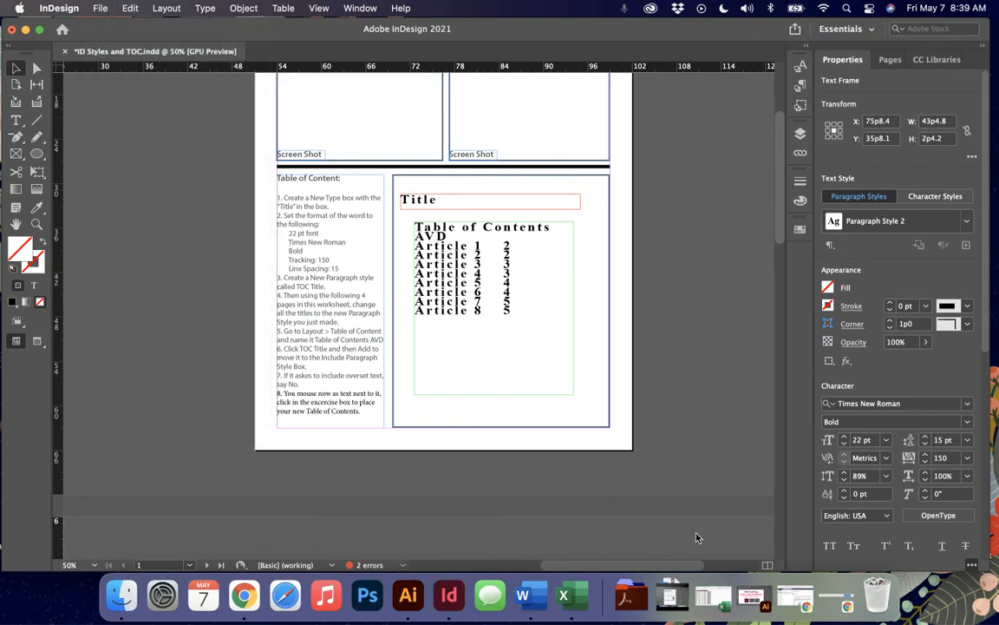
# - Switch to the Chrome browser
pyautogui.click(244, 595)
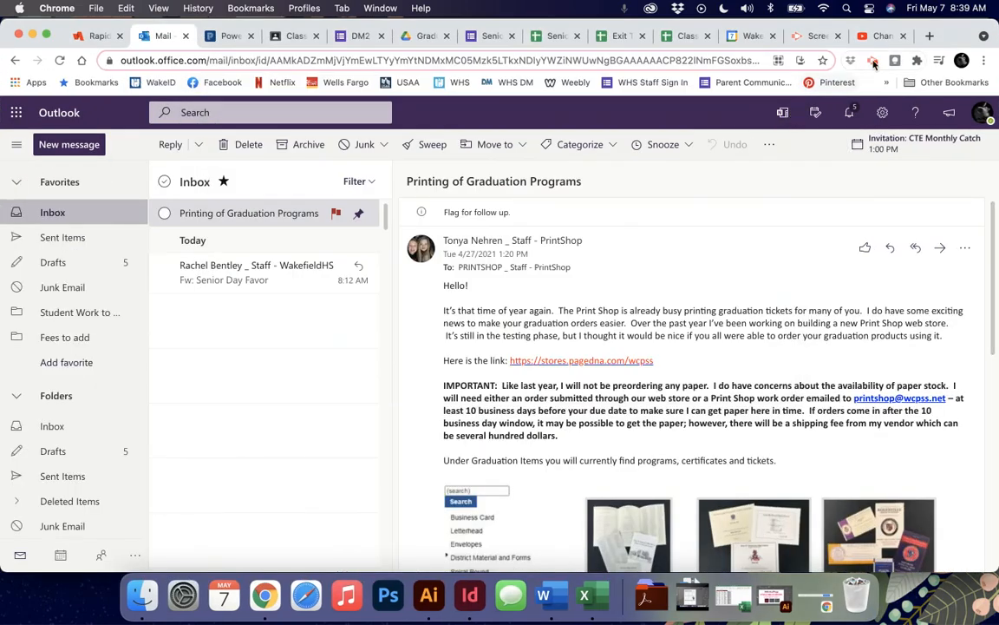